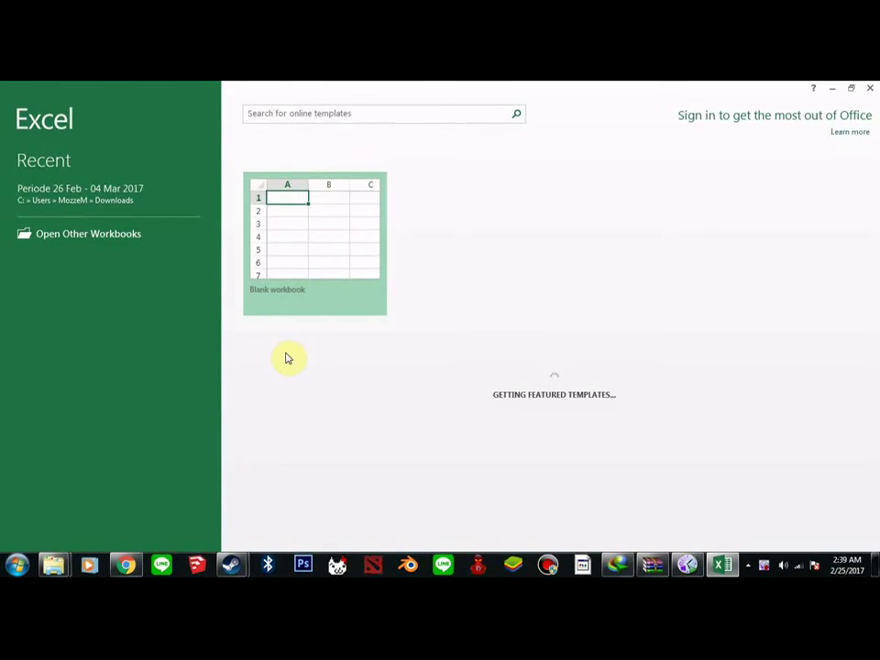
Step: Create a blank workbook and enter the title LAPORAN HASIL PRODUKSI in cell D1
{"action": "left_click", "coordinate": [327, 220]}
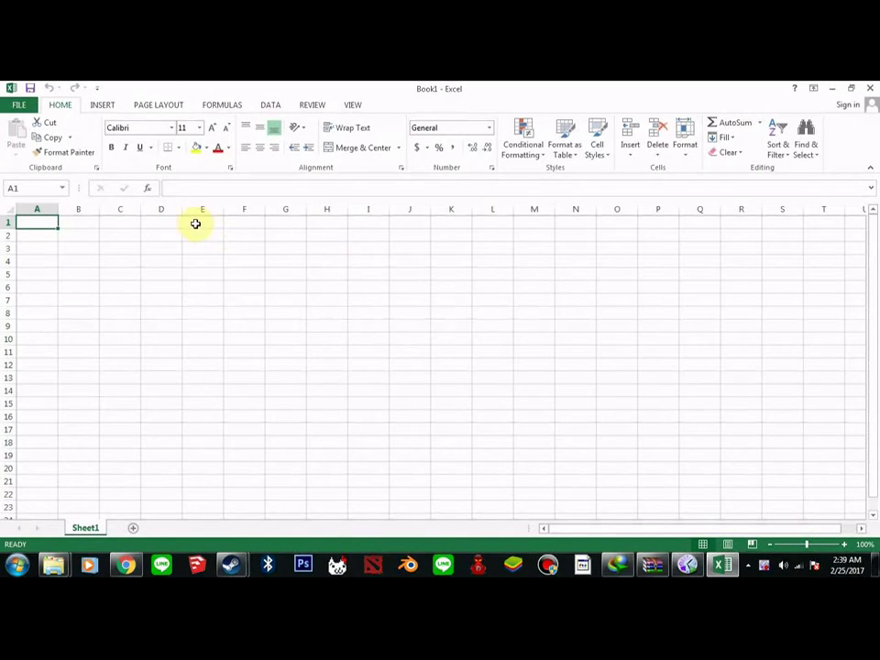
{"action": "double_click", "coordinate": [166, 224]}
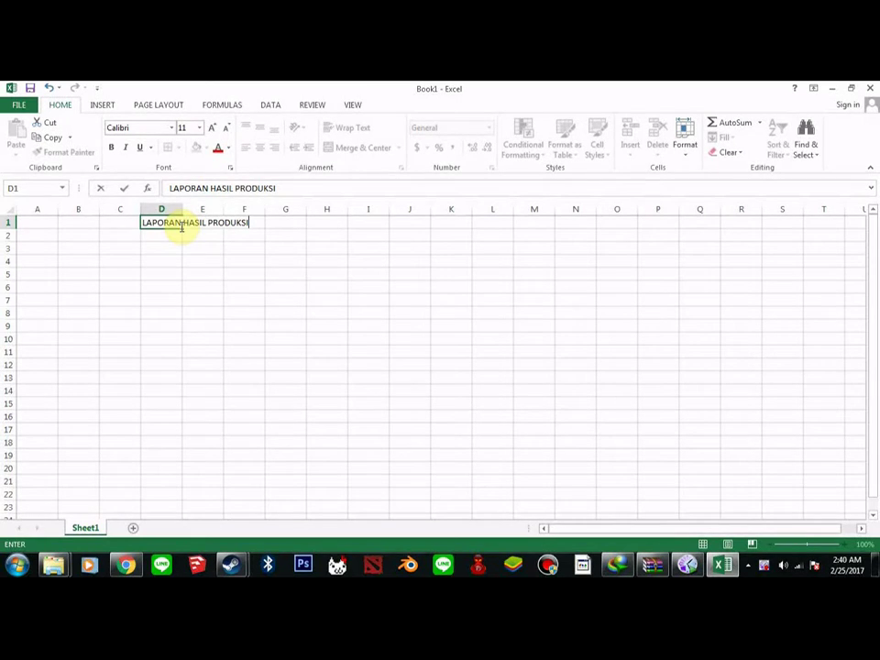
{"action": "left_click", "coordinate": [182, 229]}
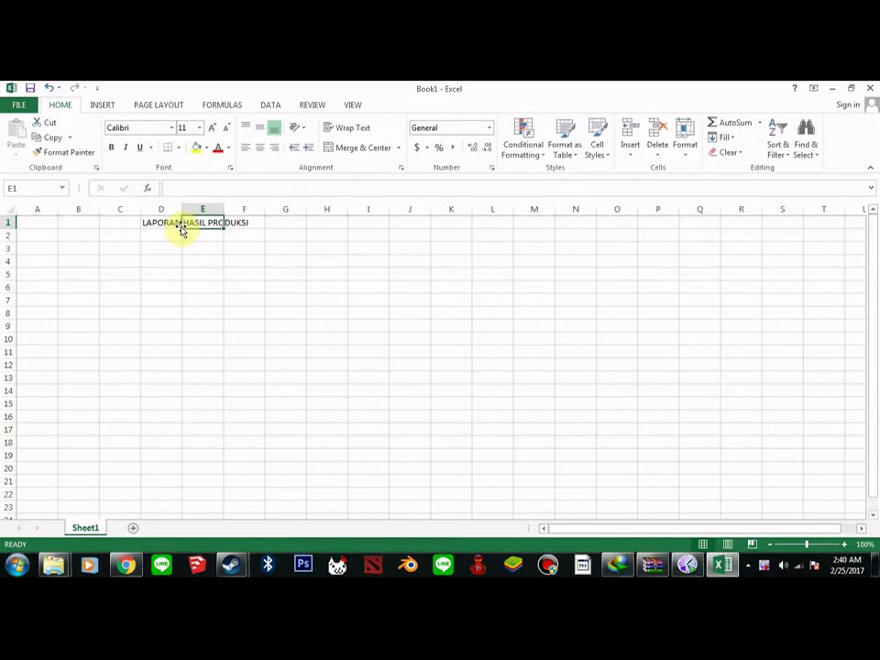
Step: Format the title text in D1 with the Adobe Fan Heiti Std B font, bold and italic
{"action": "left_click", "coordinate": [148, 221]}
{"action": "left_click_drag", "start_coordinate": [149, 223], "coordinate": [246, 223]}
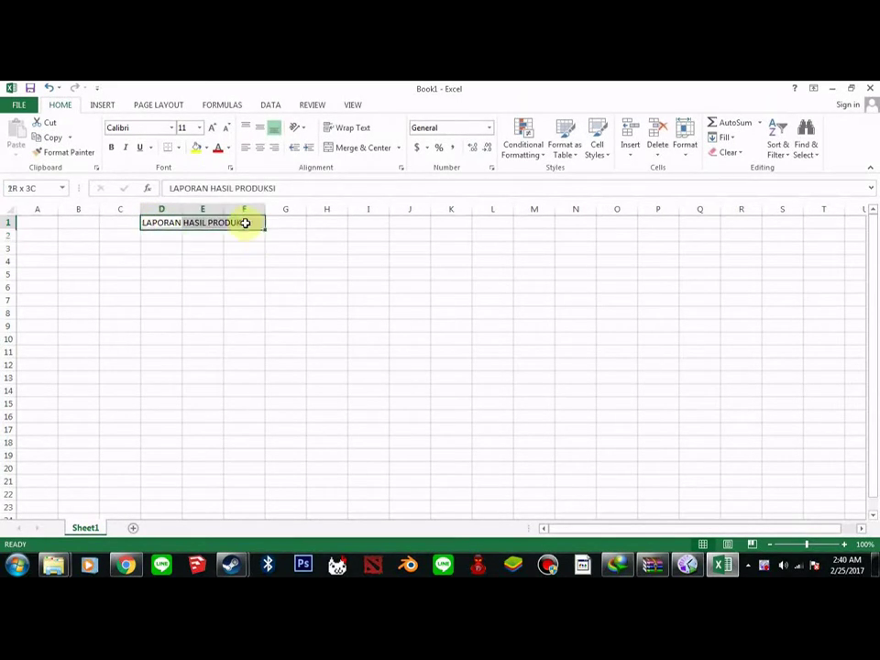
{"action": "double_click", "coordinate": [238, 222]}
{"action": "left_click", "coordinate": [216, 222]}
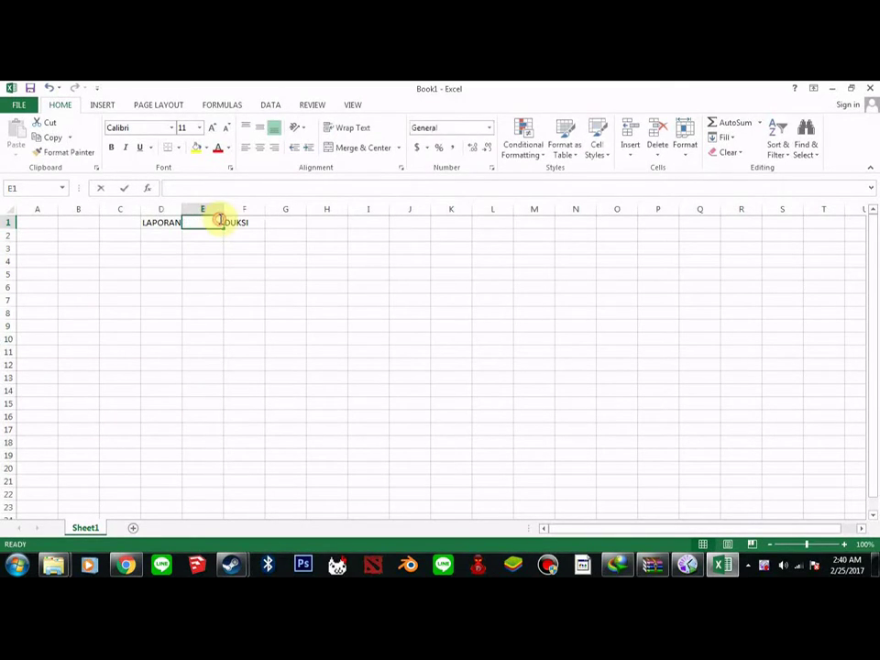
{"action": "left_click", "coordinate": [172, 220]}
{"action": "double_click", "coordinate": [165, 222]}
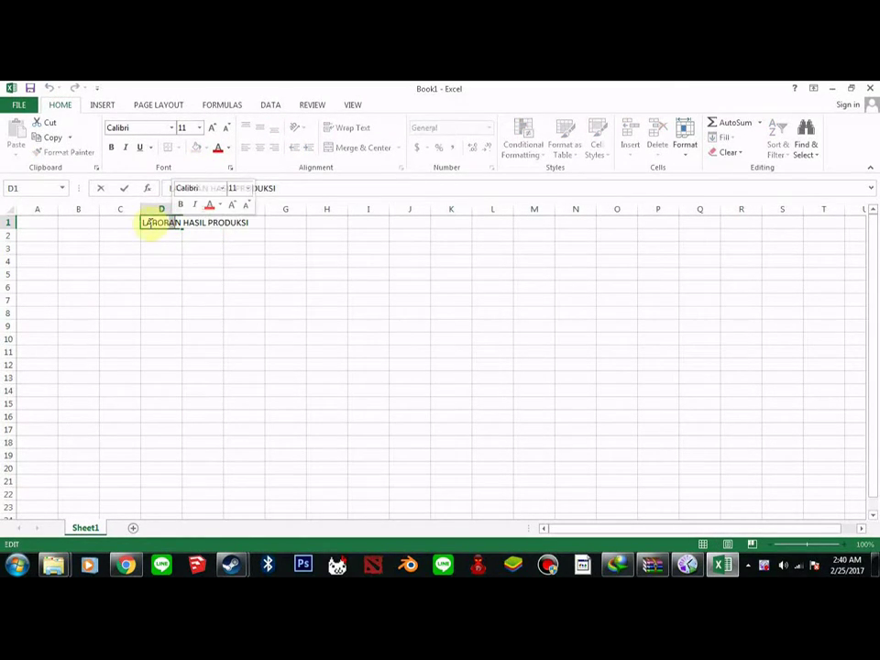
{"action": "left_click_drag", "start_coordinate": [146, 222], "coordinate": [240, 234]}
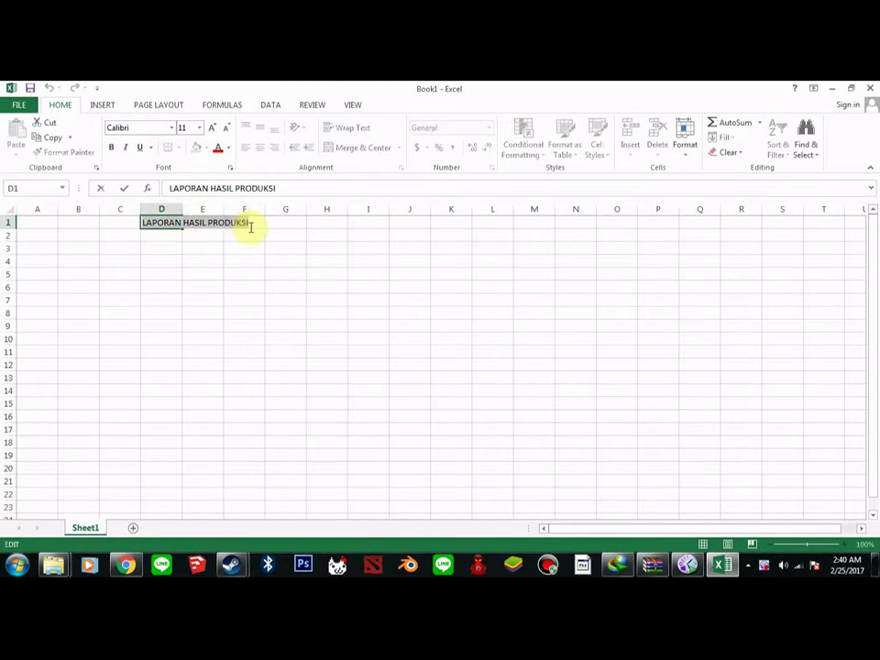
{"action": "left_click", "coordinate": [172, 128]}
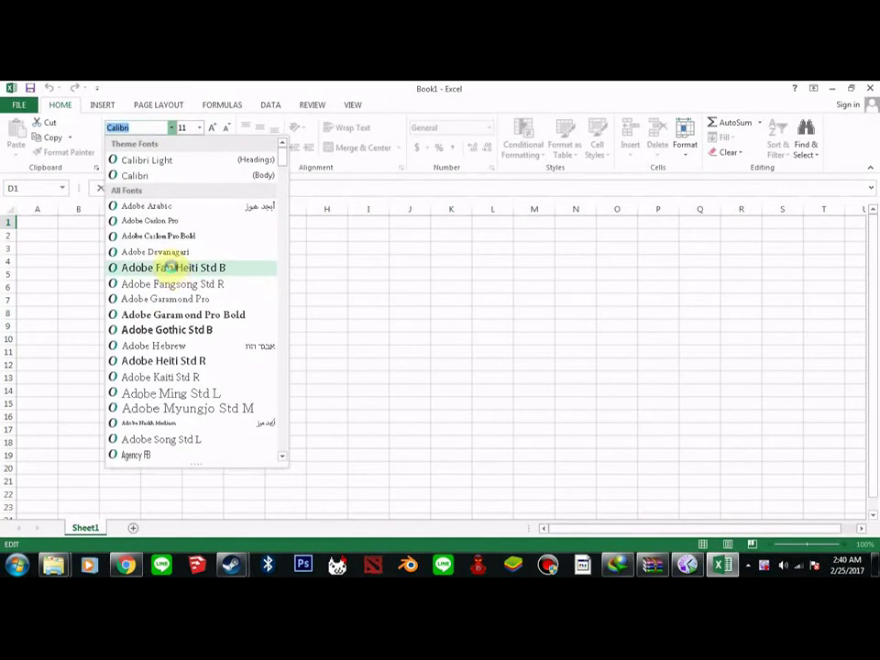
{"action": "left_click", "coordinate": [169, 267]}
{"action": "left_click", "coordinate": [112, 147]}
{"action": "left_click", "coordinate": [125, 148]}
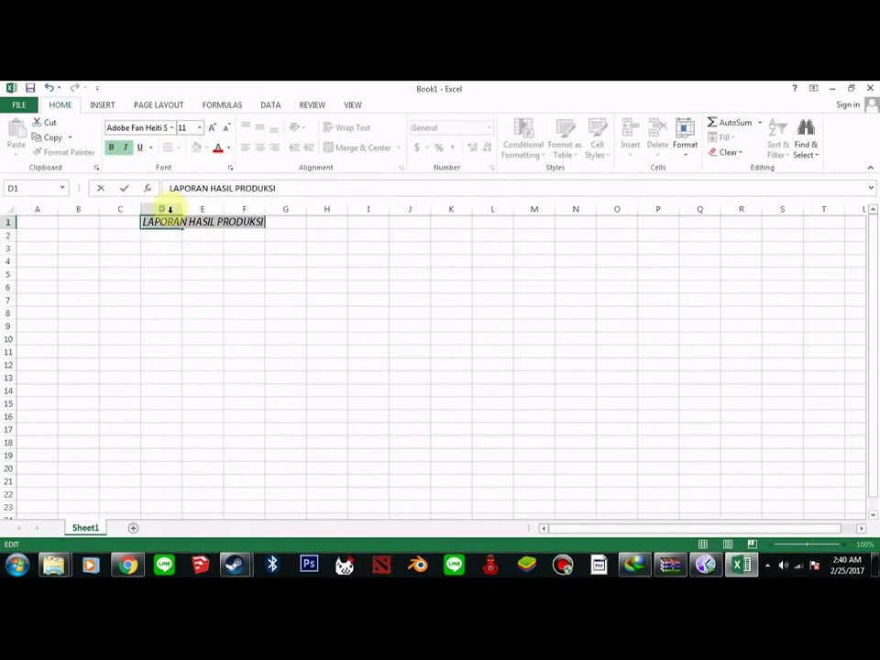
Step: Change the title text in D1 to the Adobe Gothic Std B font at size 20
{"action": "left_click", "coordinate": [172, 130]}
{"action": "left_click", "coordinate": [164, 330]}
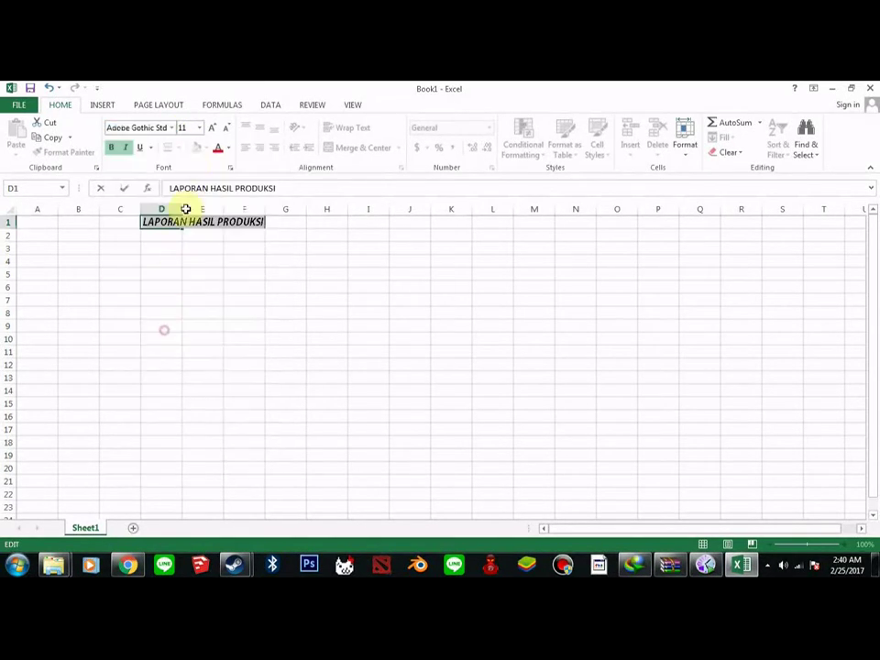
{"action": "left_click", "coordinate": [199, 127]}
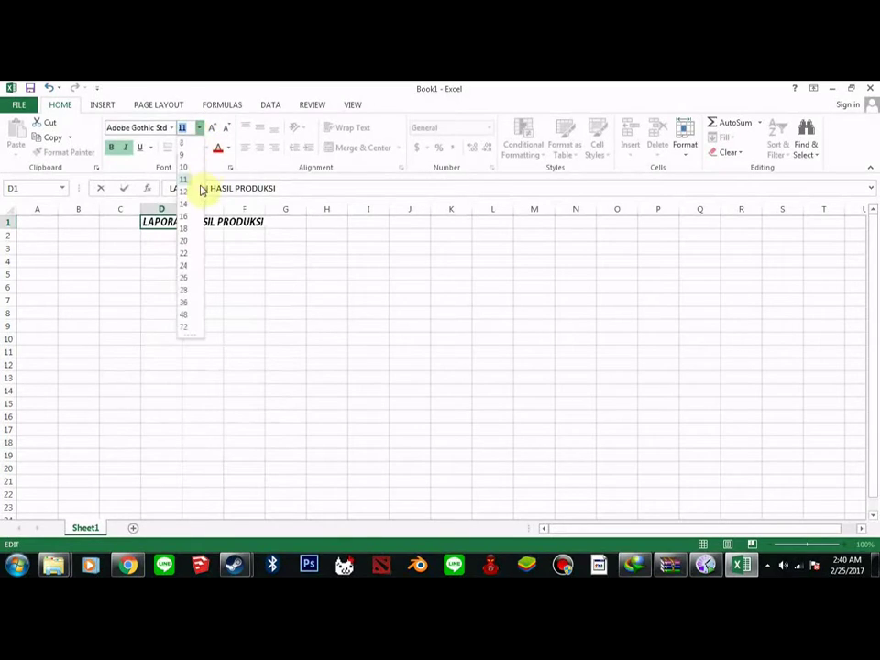
{"action": "left_click", "coordinate": [186, 241]}
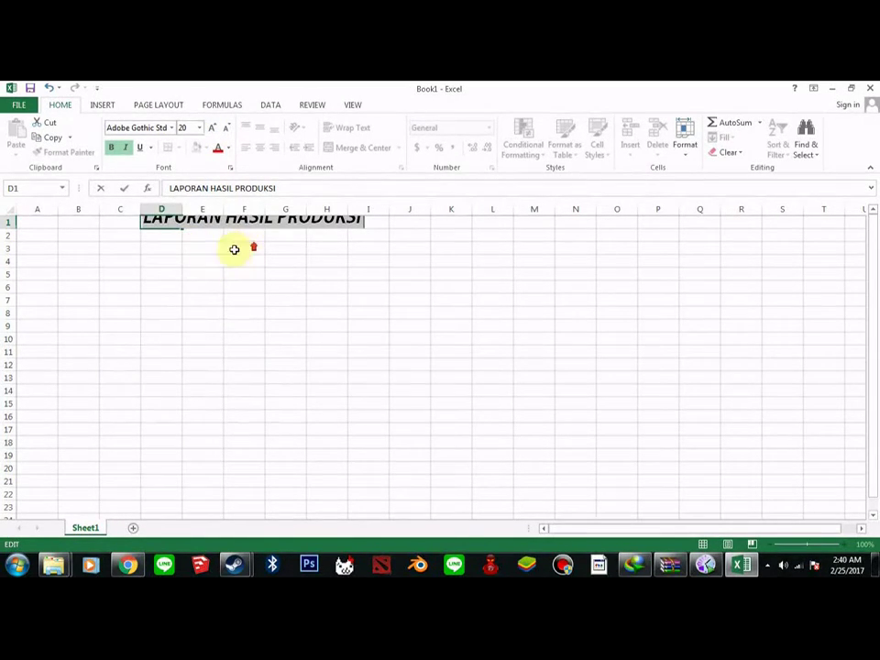
Step: Move the title text LAPORAN HASIL PRODUKSI from cell D1 to cell D4
{"action": "left_click_drag", "start_coordinate": [337, 220], "coordinate": [362, 220]}
{"action": "key", "text": "ctrl+c"}
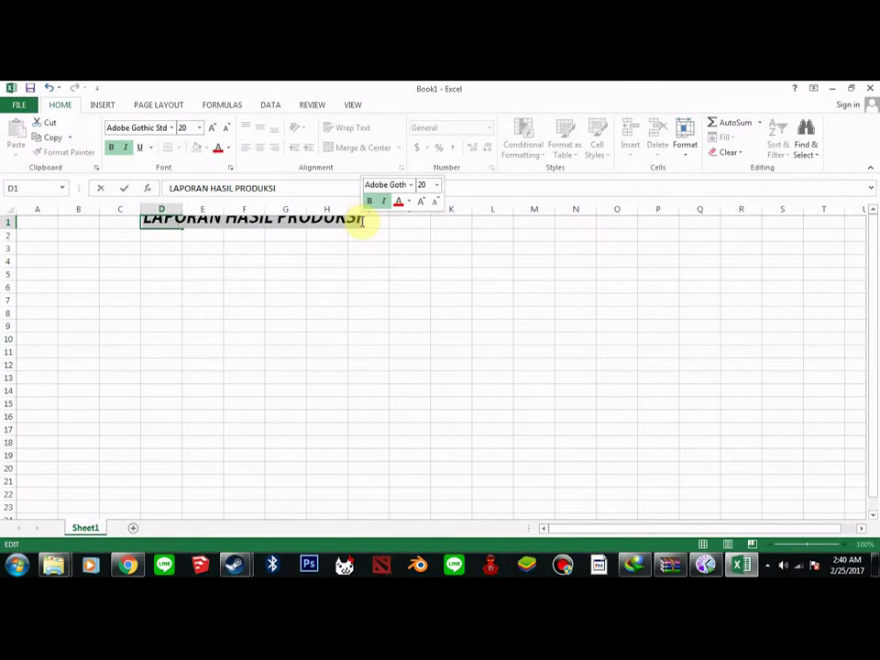
{"action": "key", "text": "Delete"}
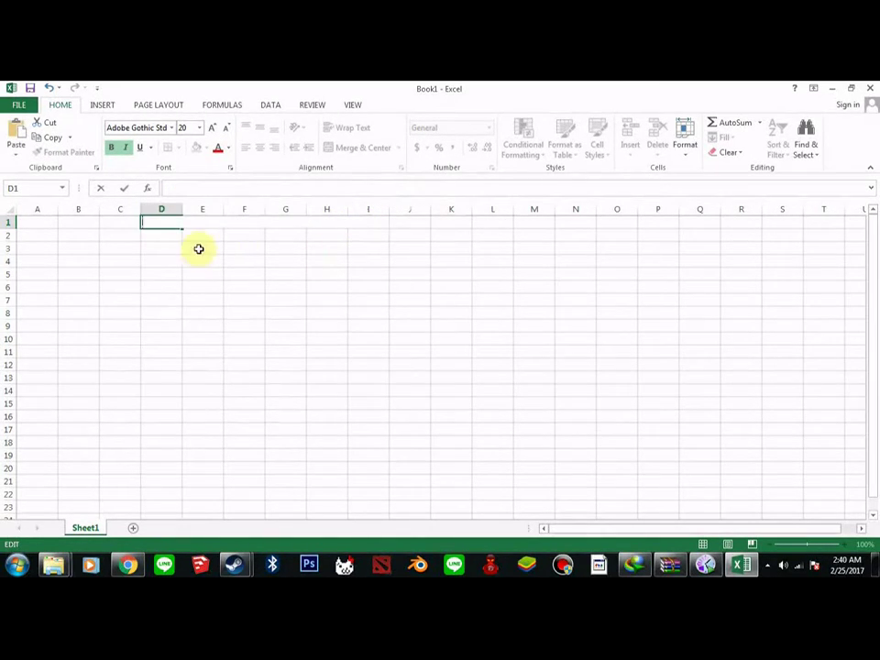
{"action": "left_click", "coordinate": [163, 248]}
{"action": "left_click", "coordinate": [164, 260]}
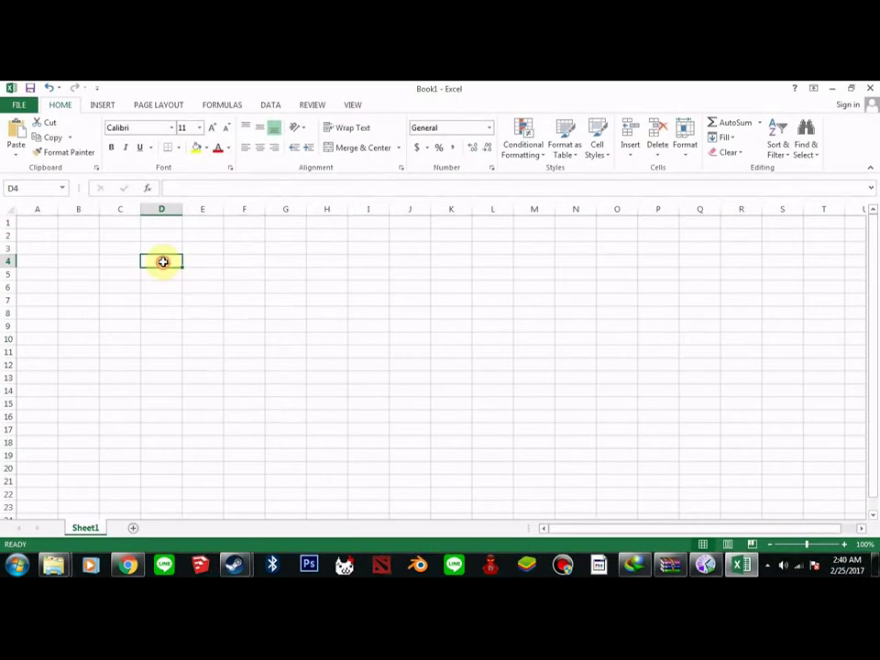
{"action": "key", "text": "ctrl+v"}
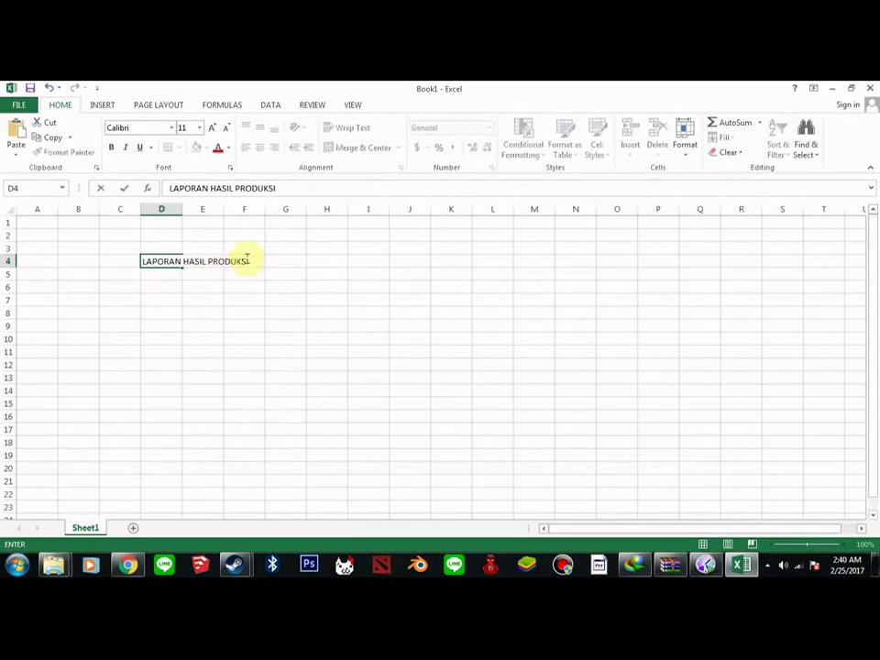
Step: Format the title text in D4 as bold and italic at font size 28
{"action": "key", "text": "shift+Home"}
{"action": "left_click", "coordinate": [111, 148]}
{"action": "left_click", "coordinate": [125, 148]}
{"action": "left_click", "coordinate": [199, 127]}
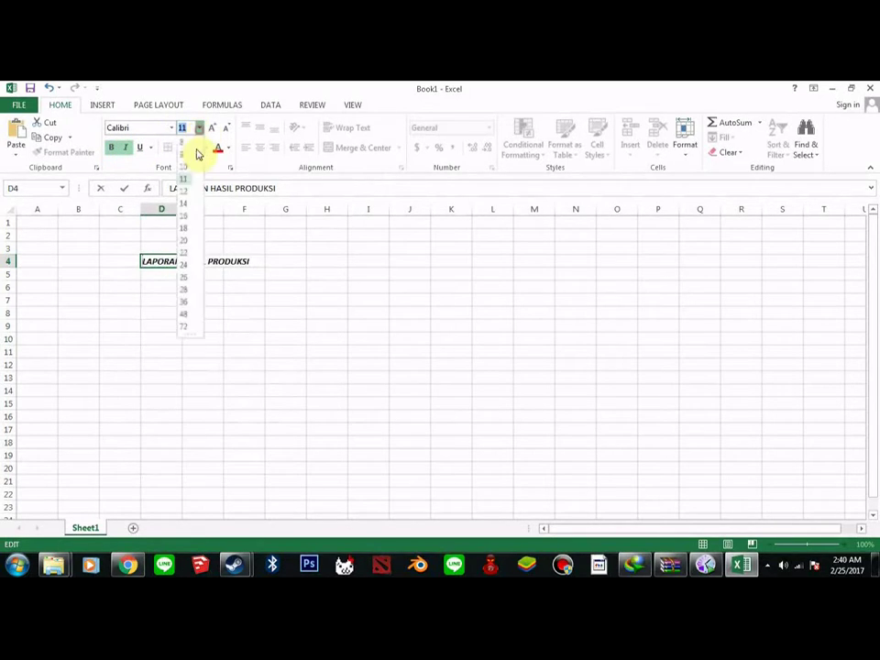
{"action": "left_click", "coordinate": [184, 288]}
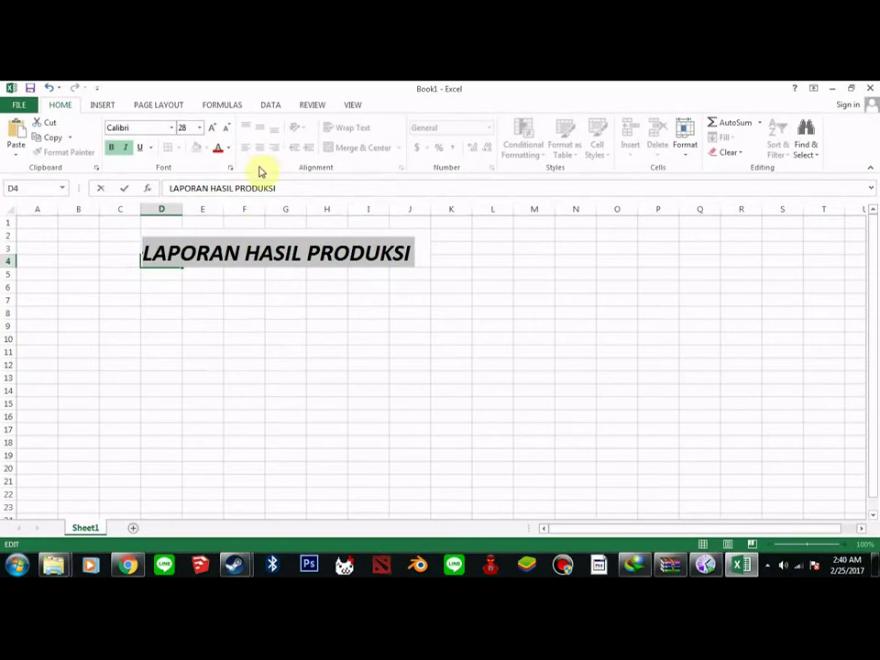
{"action": "left_click_drag", "start_coordinate": [271, 287], "coordinate": [272, 288]}
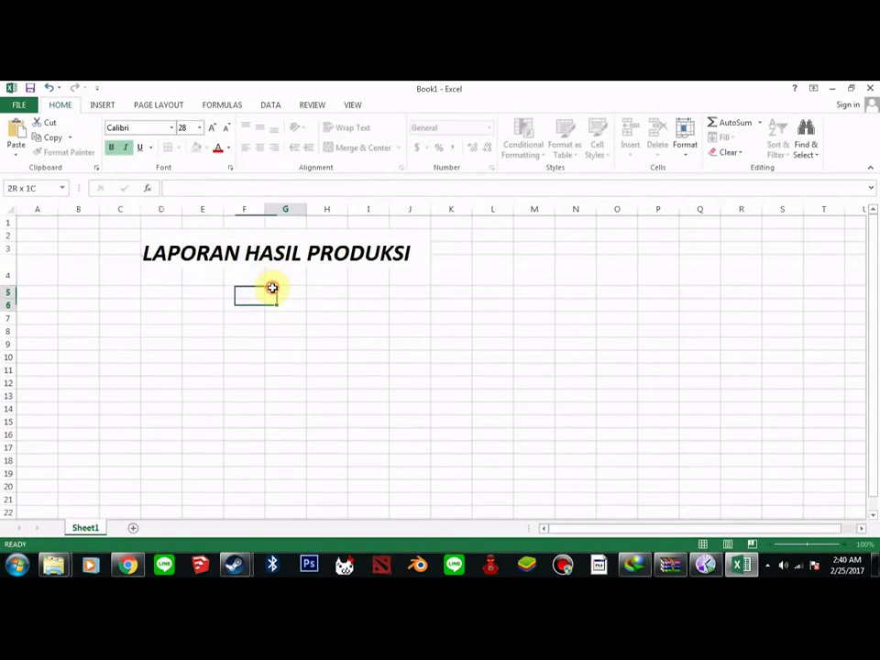
Step: Merge and center the title across cells B4:O4
{"action": "left_click", "coordinate": [194, 301]}
{"action": "left_click", "coordinate": [157, 270]}
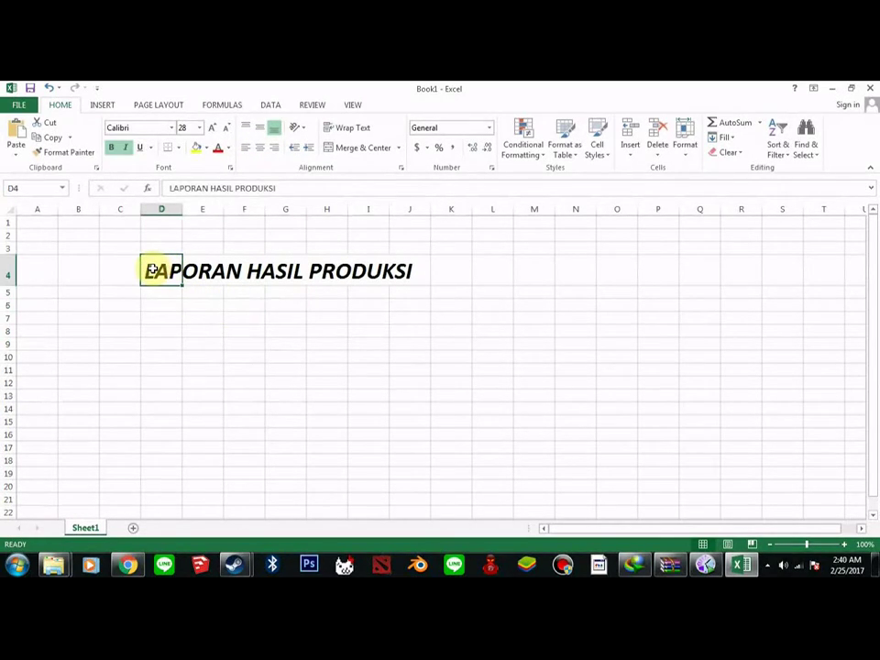
{"action": "left_click_drag", "start_coordinate": [73, 266], "coordinate": [619, 271]}
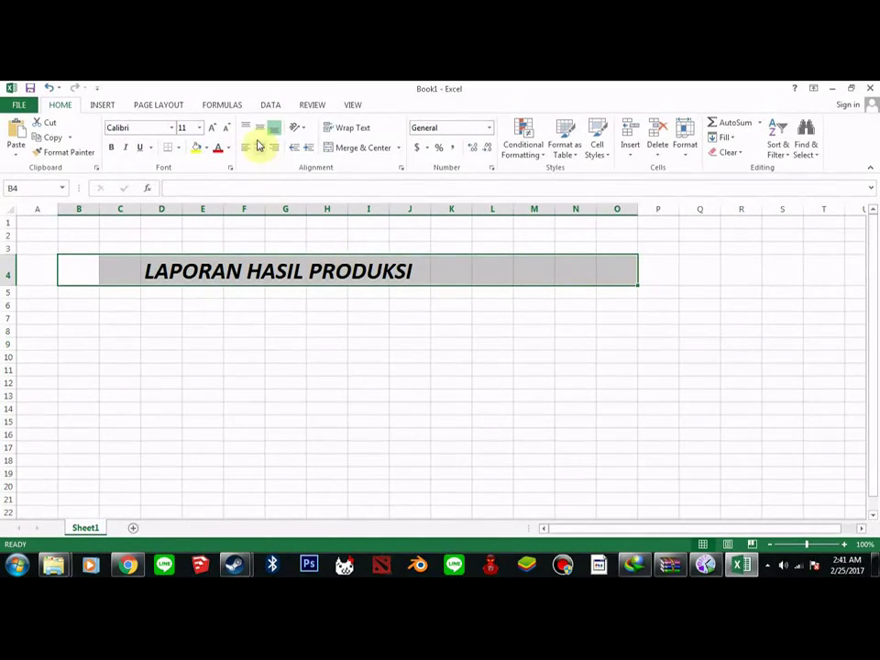
{"action": "left_click", "coordinate": [371, 147]}
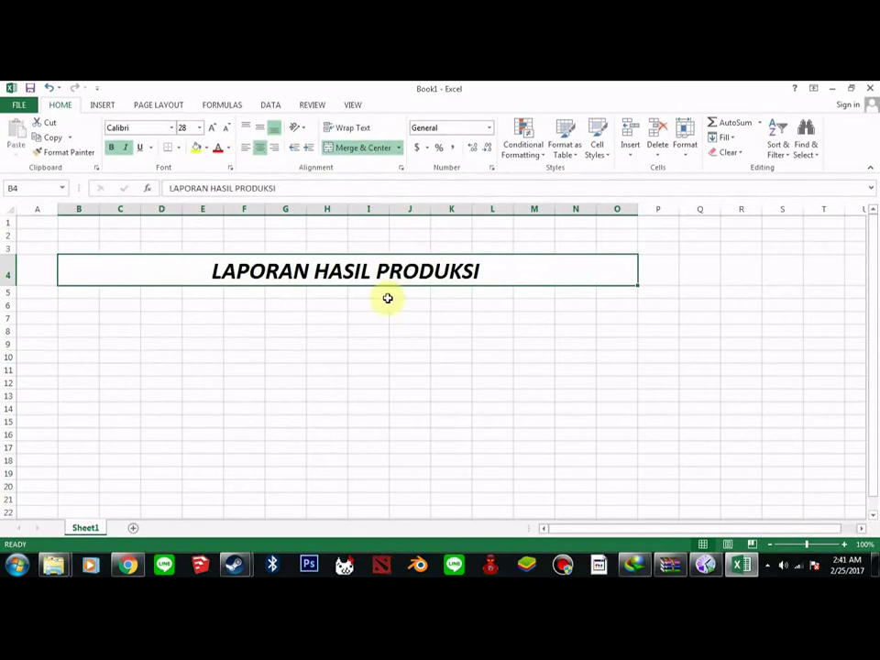
{"action": "left_click", "coordinate": [335, 301]}
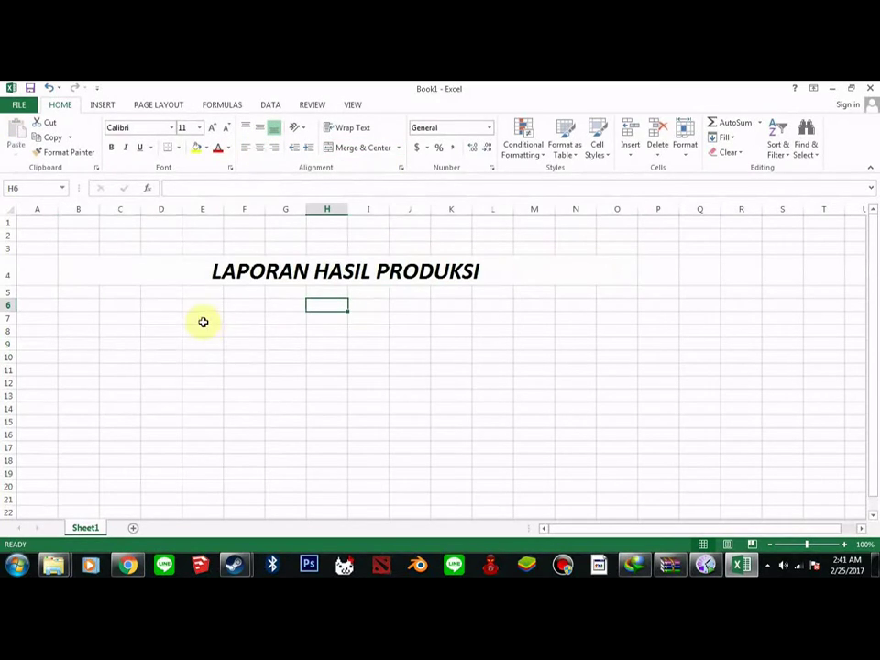
Step: Enter the bold italic heading NAMA PRODUK in C6 and merge and center it across C6:E6
{"action": "left_click", "coordinate": [118, 307]}
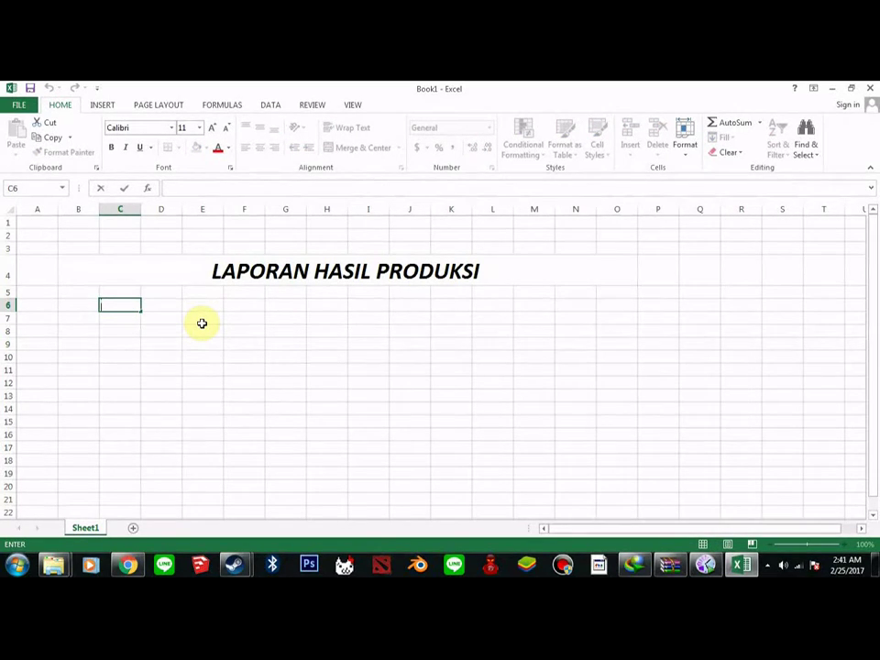
{"action": "key", "text": "ctrl+b"}
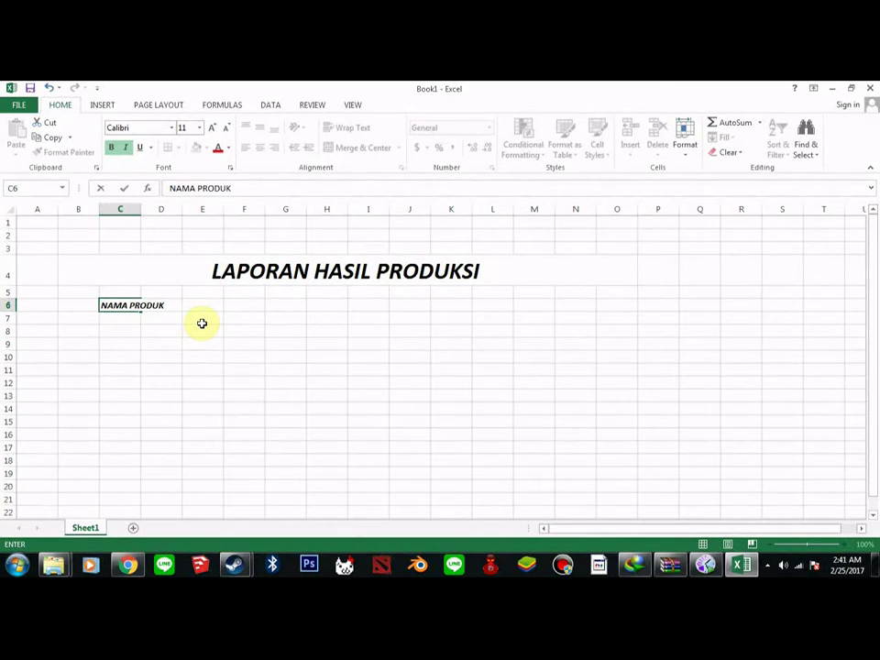
{"action": "key", "text": "Return"}
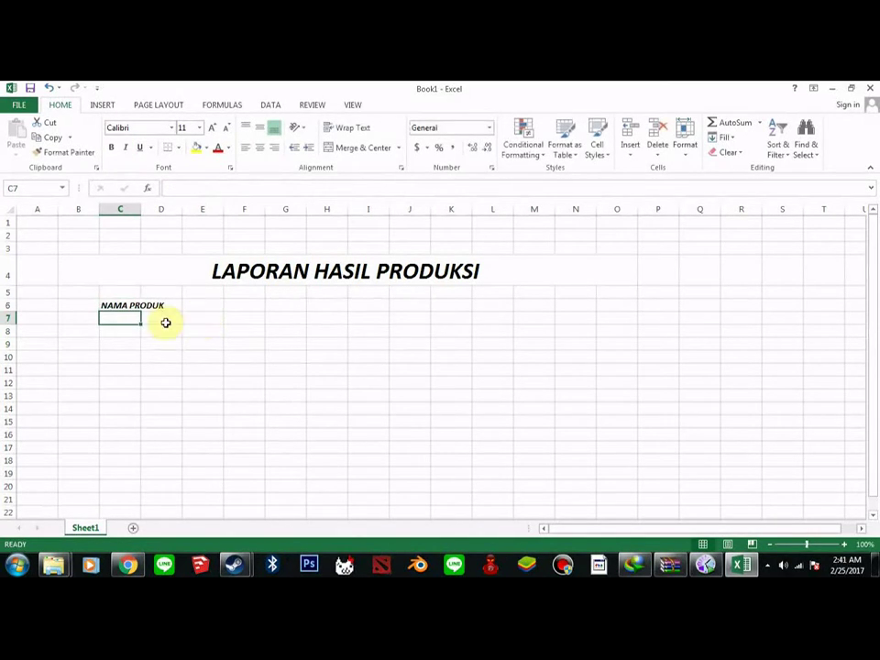
{"action": "left_click_drag", "start_coordinate": [110, 303], "coordinate": [205, 300]}
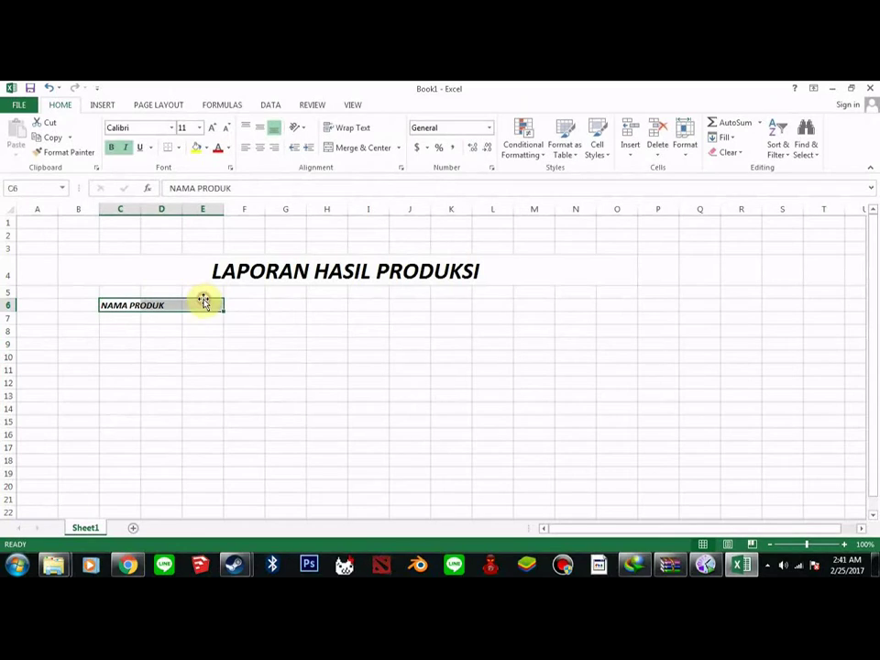
{"action": "left_click", "coordinate": [374, 152]}
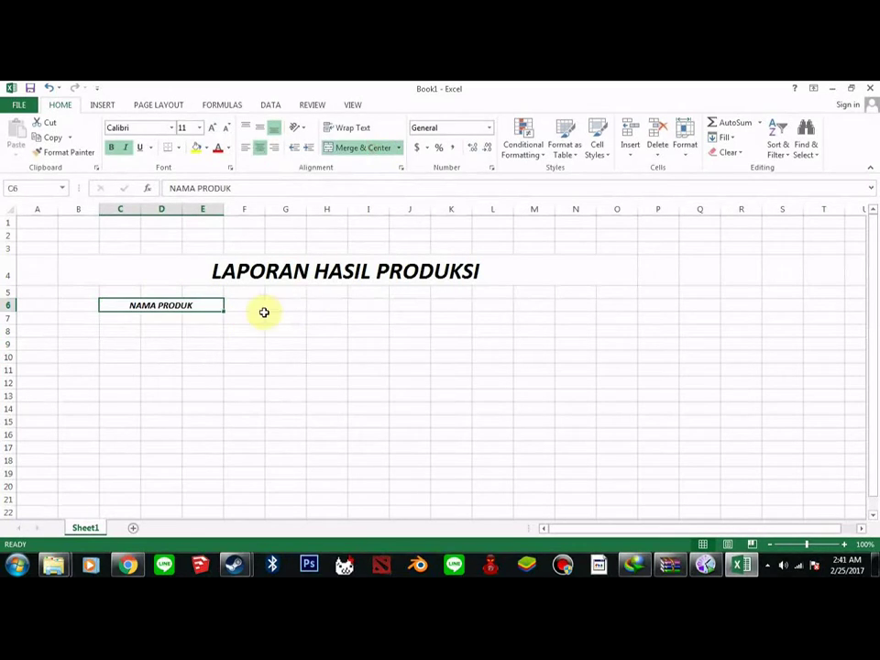
Step: Enter the heading KODE PRODUK in cell F6 in bold italic
{"action": "left_click", "coordinate": [258, 308]}
{"action": "left_click_drag", "start_coordinate": [251, 306], "coordinate": [324, 307]}
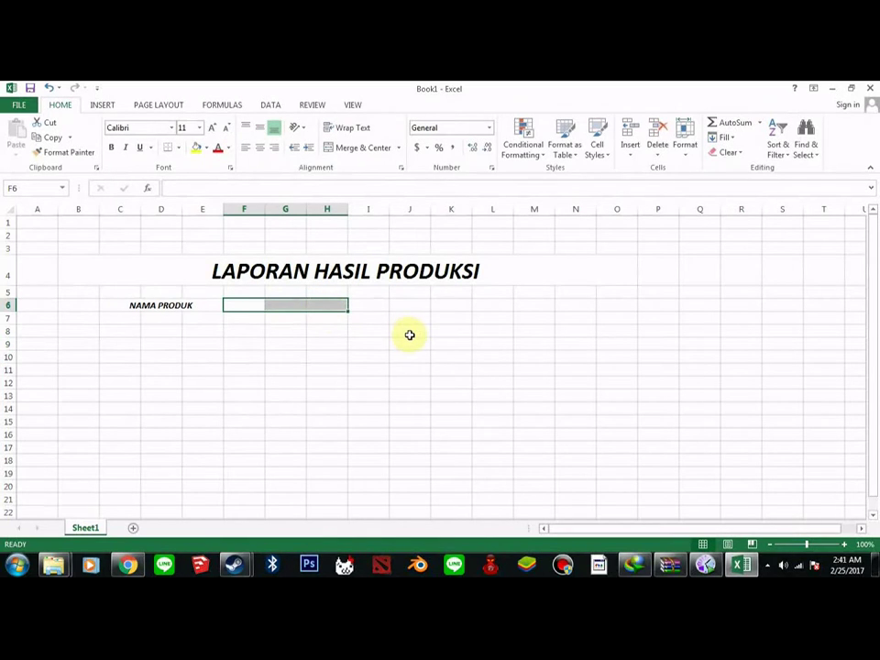
{"action": "type", "text": "KODE"}
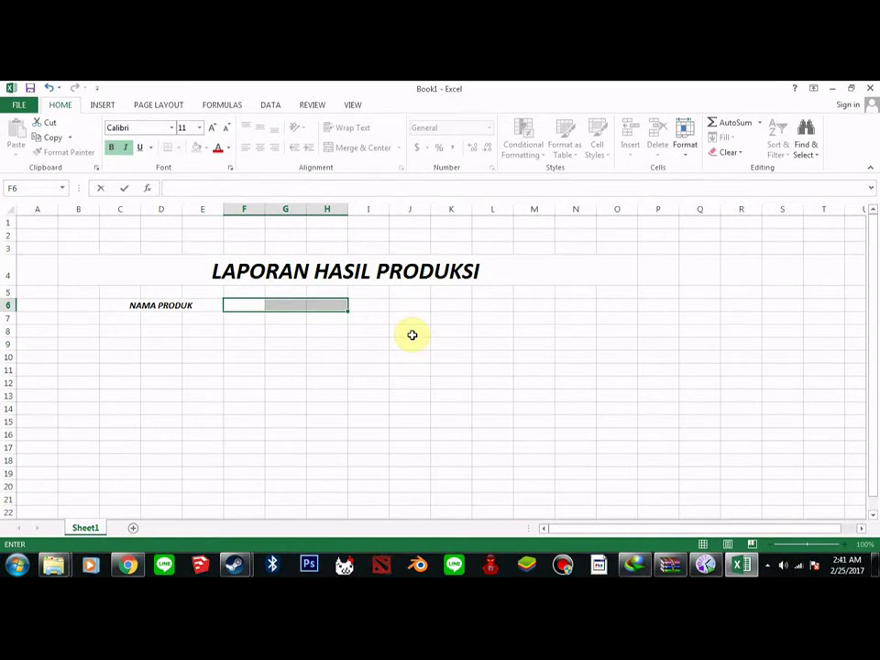
{"action": "type", "text": " PRODUK"}
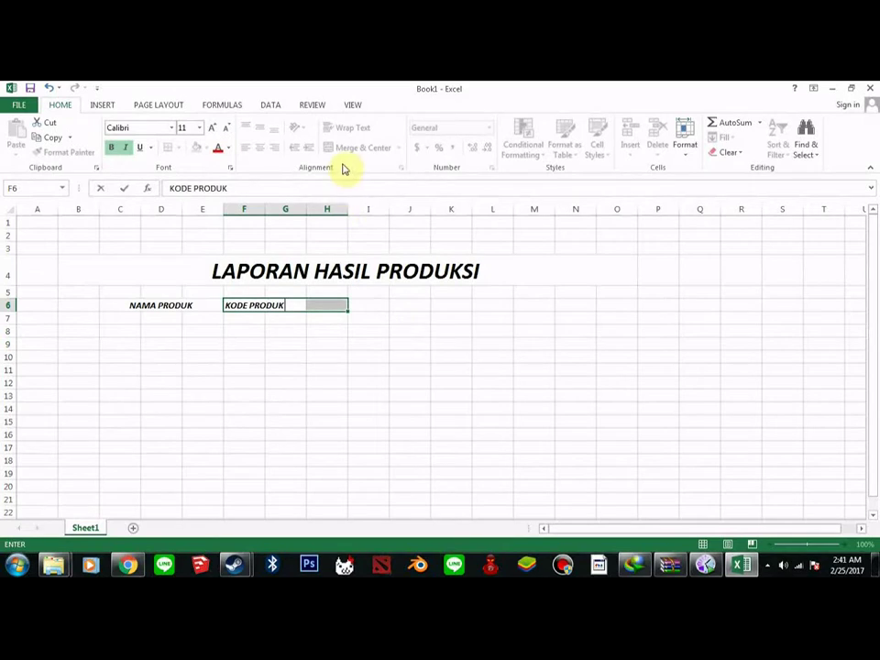
{"action": "left_click", "coordinate": [371, 307]}
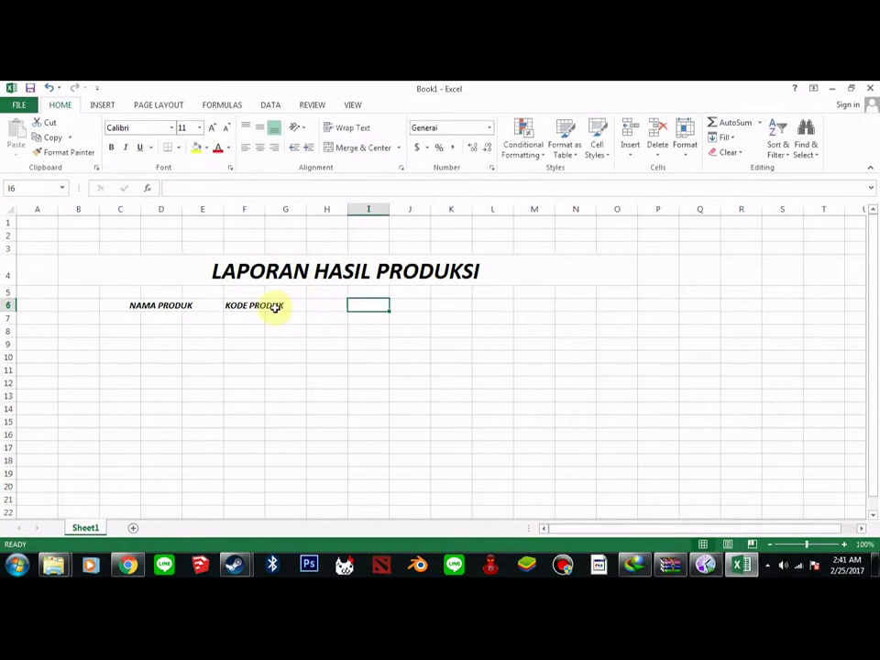
Step: Merge and center the KODE PRODUK heading across cells F6:H6
{"action": "left_click", "coordinate": [239, 308]}
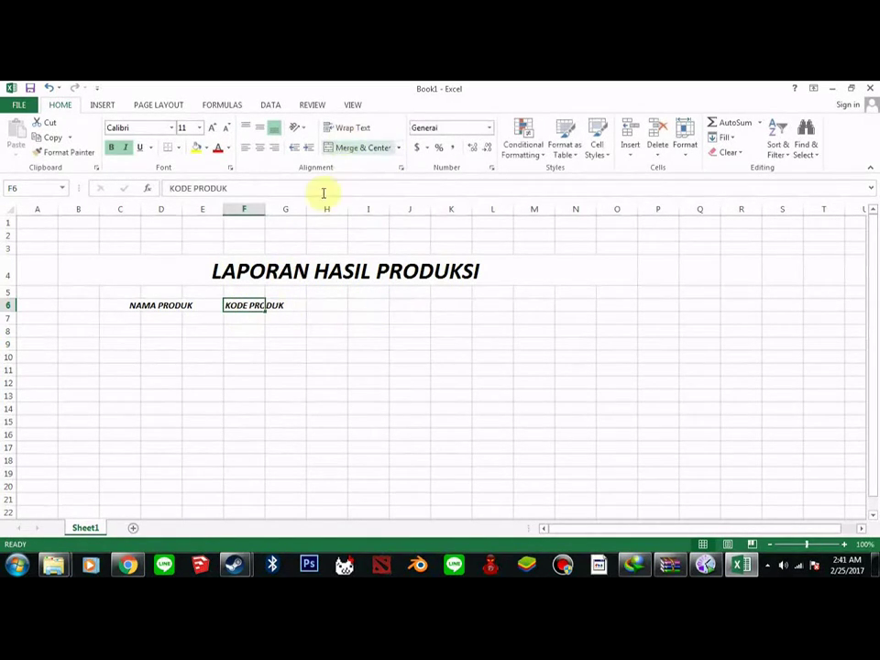
{"action": "left_click_drag", "start_coordinate": [242, 306], "coordinate": [322, 302]}
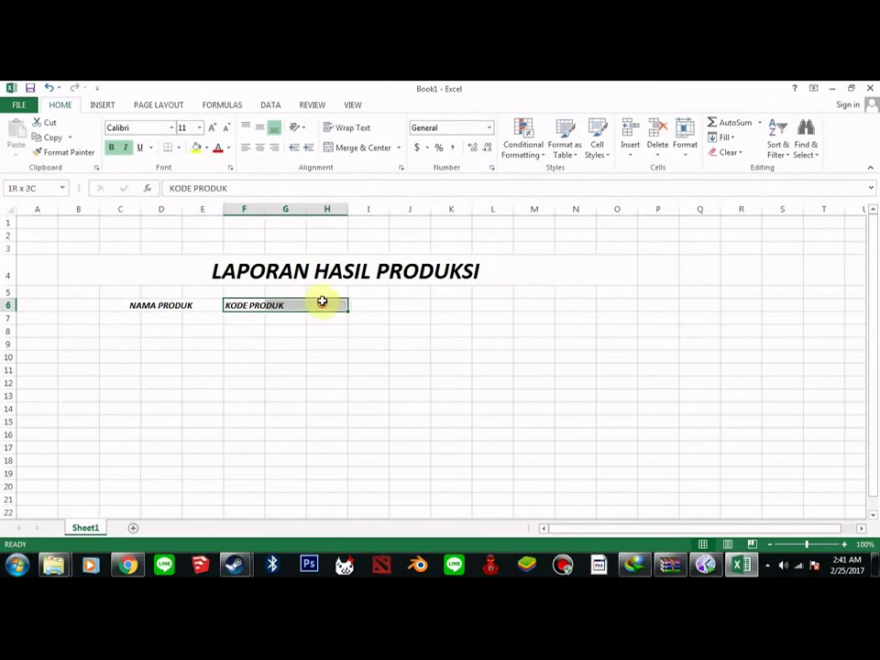
{"action": "left_click", "coordinate": [347, 148]}
{"action": "left_click", "coordinate": [362, 306]}
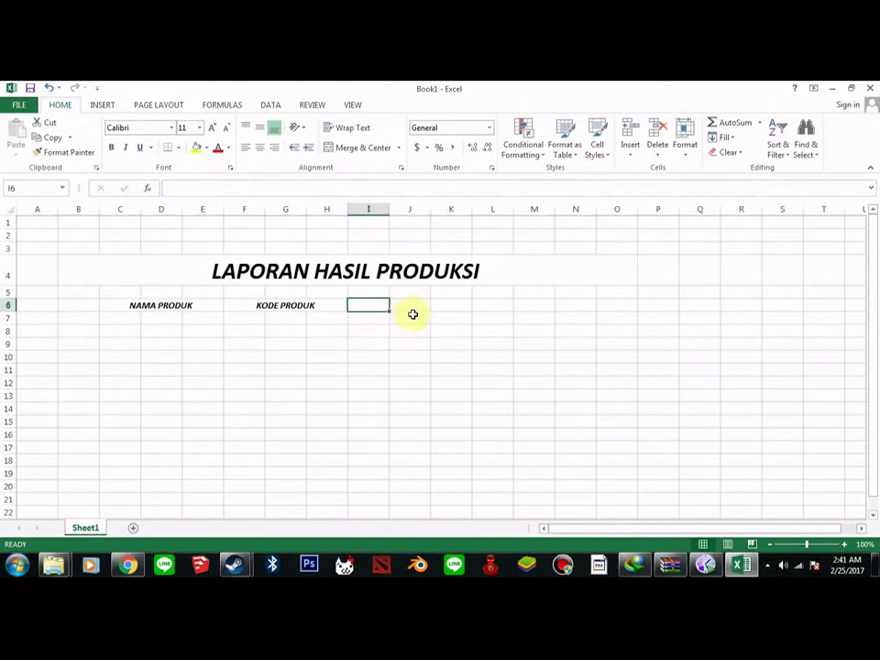
Step: Merge and center cells I6:K6 and enter the heading JUMLAH PRODUK there in bold italic
{"action": "left_click_drag", "start_coordinate": [384, 305], "coordinate": [454, 307]}
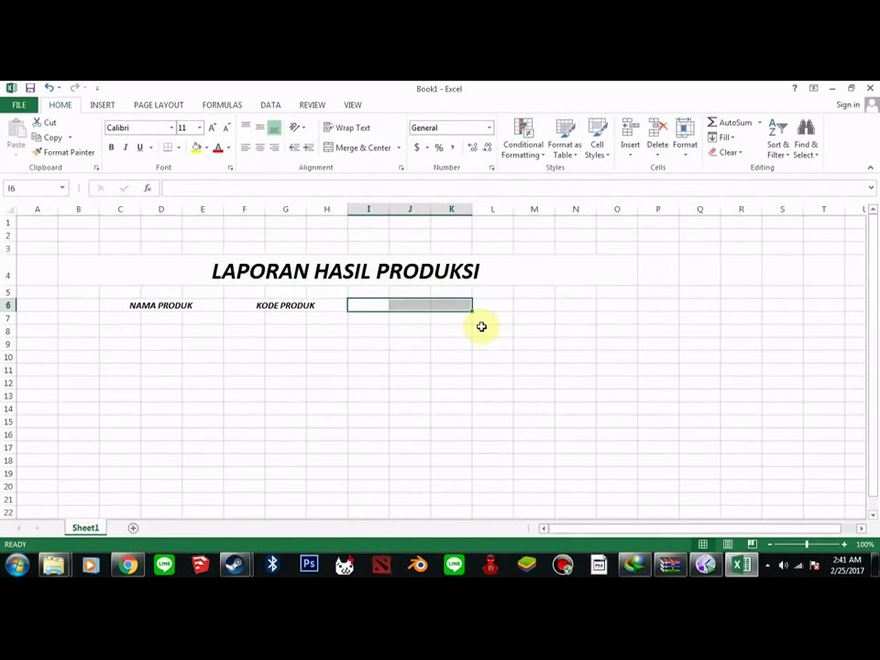
{"action": "left_click", "coordinate": [362, 148]}
{"action": "type", "text": "J"}
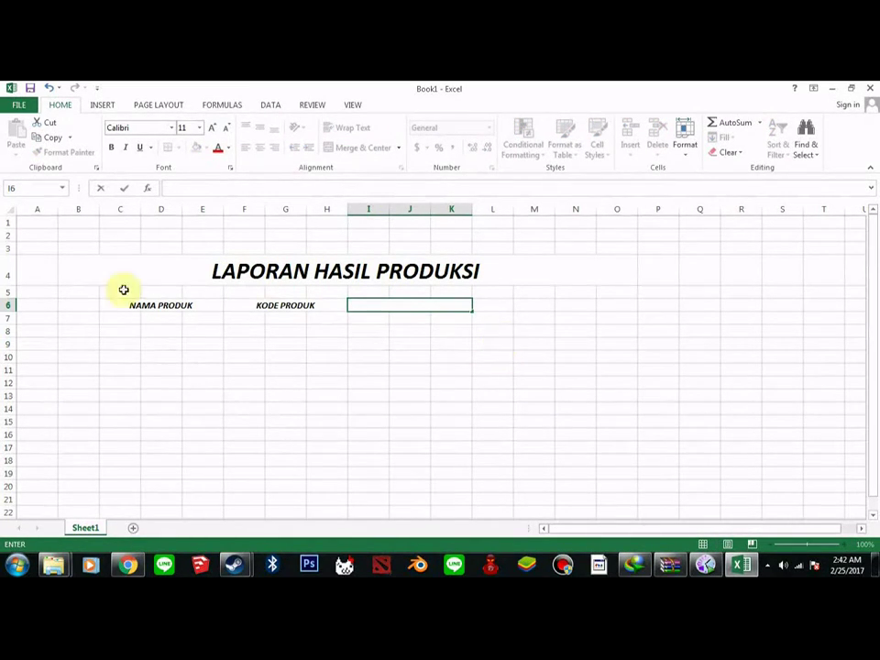
{"action": "left_click", "coordinate": [111, 147]}
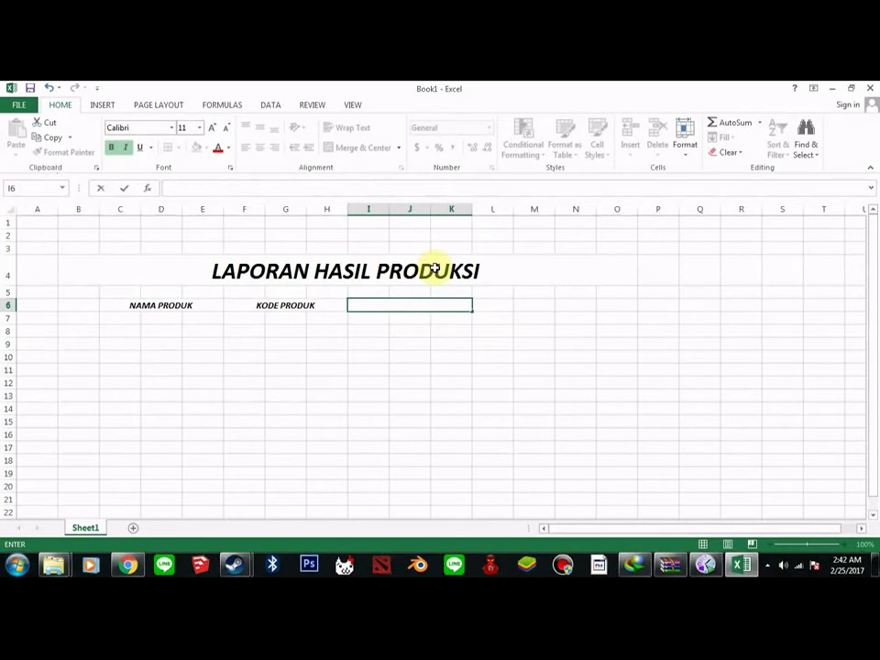
{"action": "type", "text": "UMLAH PRODUK"}
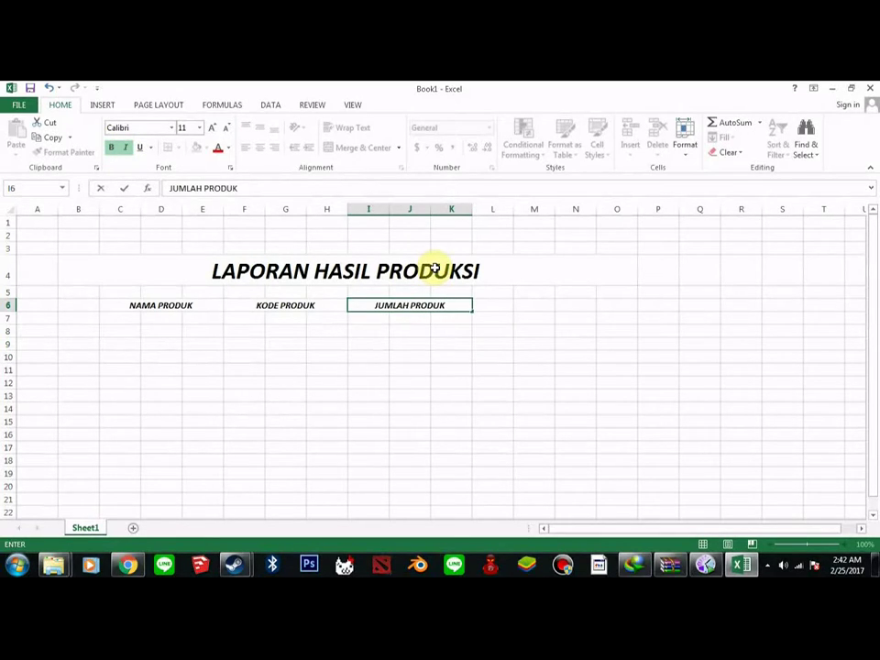
{"action": "left_click", "coordinate": [487, 309]}
Step: Enter the heading HI in cell L6 and make it bold, italic and centered
{"action": "left_click_drag", "start_coordinate": [497, 303], "coordinate": [575, 312]}
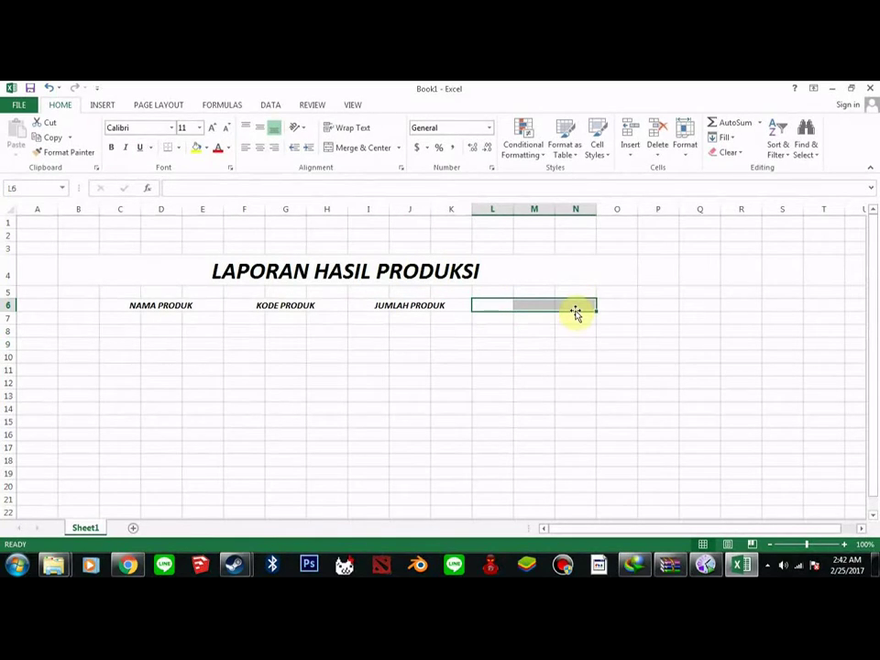
{"action": "type", "text": "H"}
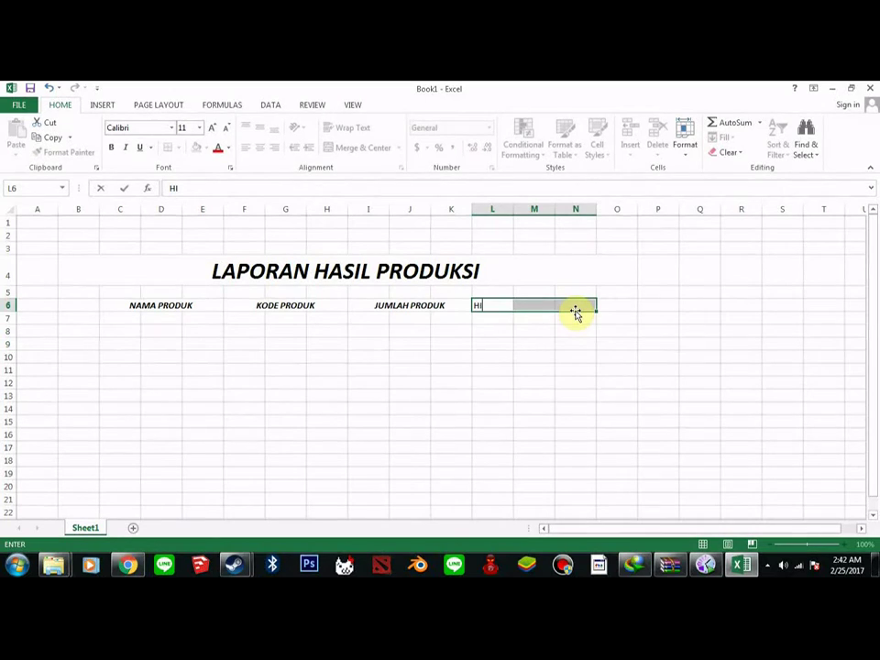
{"action": "type", "text": "I"}
{"action": "left_click", "coordinate": [575, 312]}
{"action": "mouse_move", "coordinate": [495, 304]}
{"action": "left_mouse_down"}
{"action": "mouse_move", "coordinate": [529, 310]}
{"action": "mouse_move", "coordinate": [483, 305]}
{"action": "mouse_move", "coordinate": [493, 303]}
{"action": "left_mouse_up"}
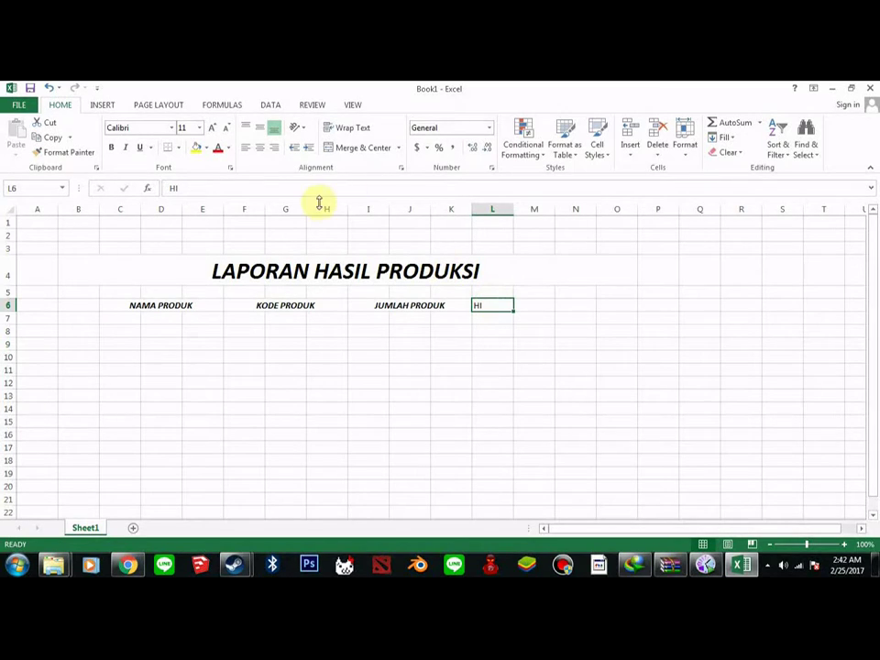
{"action": "key", "text": "ctrl+b"}
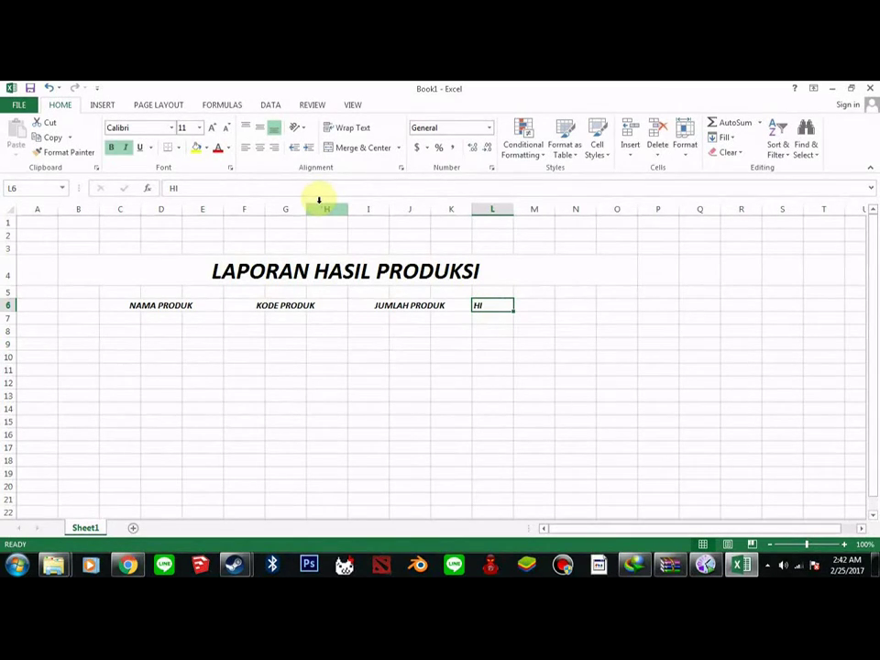
{"action": "left_click", "coordinate": [261, 148]}
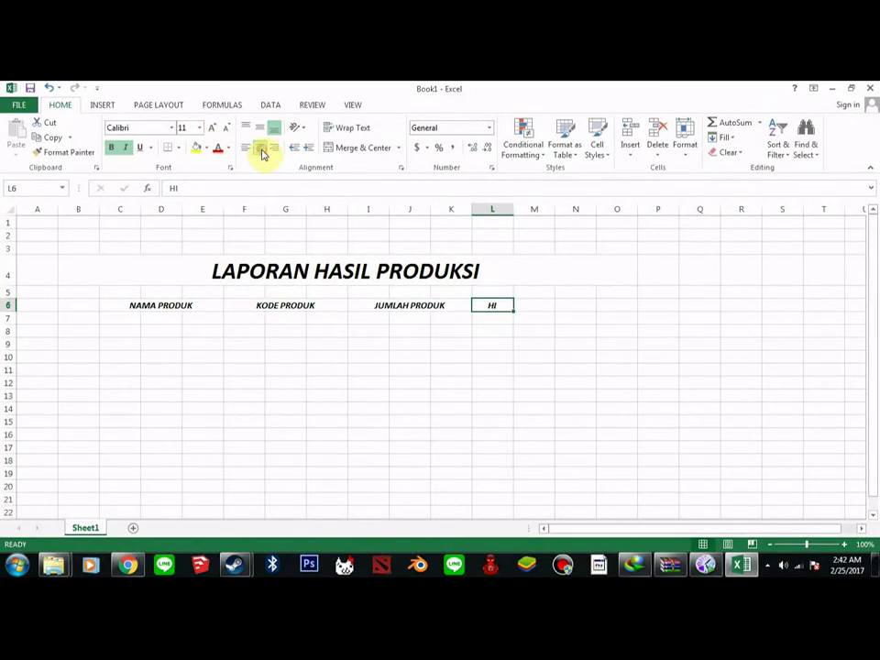
Step: Enter the heading IQB in cell M6 and center it
{"action": "left_click", "coordinate": [542, 302]}
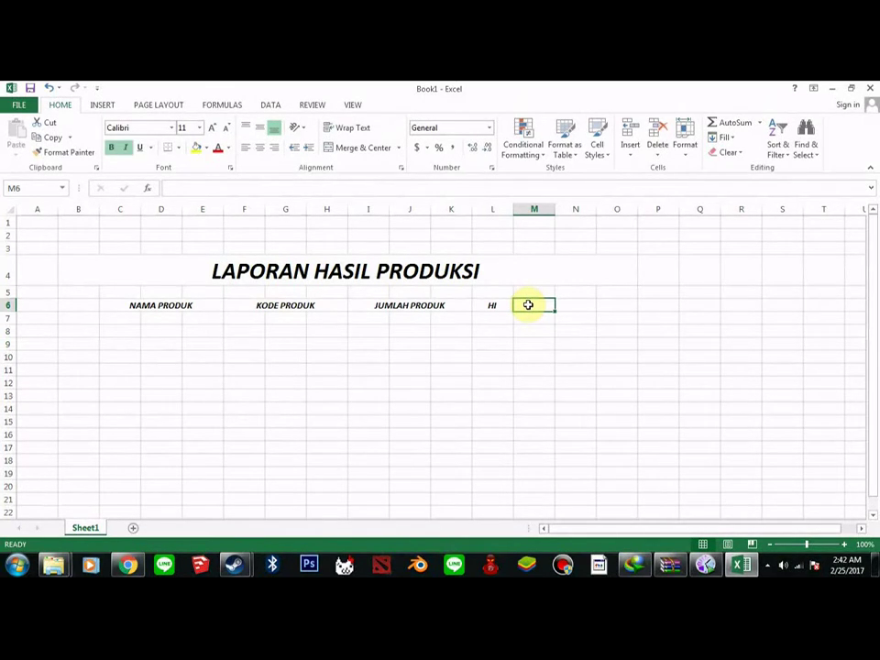
{"action": "type", "text": "IQB"}
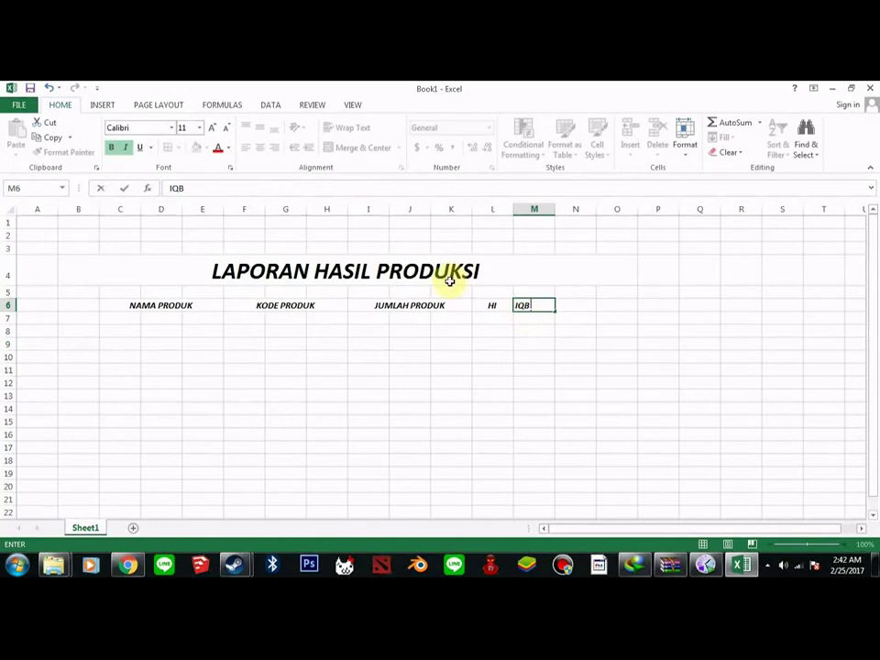
{"action": "left_click", "coordinate": [492, 321]}
{"action": "left_click", "coordinate": [527, 308]}
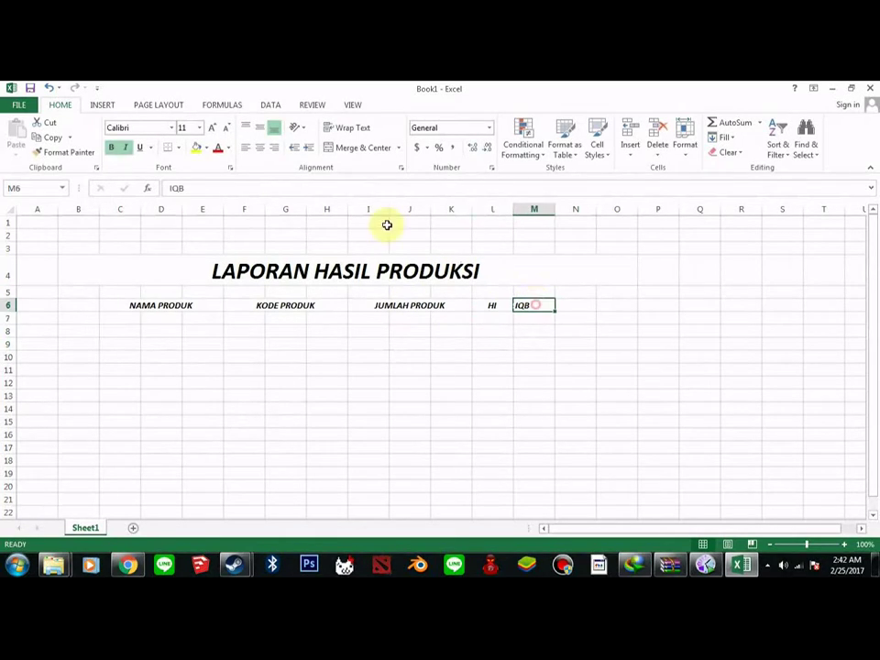
{"action": "left_click", "coordinate": [262, 147]}
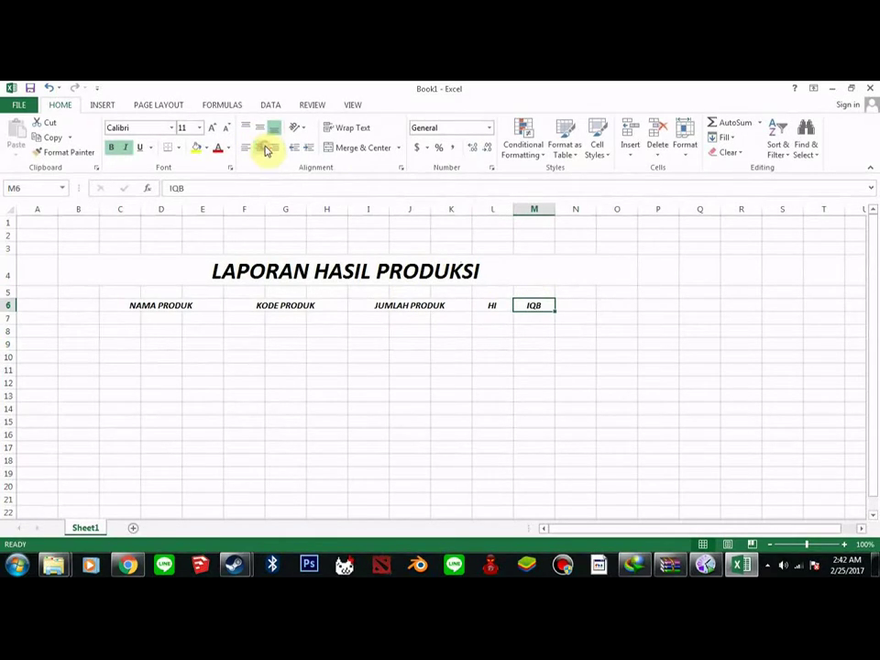
Step: Enter the heading HASIL in cell N6 and make it bold, italic and centered
{"action": "left_click", "coordinate": [583, 305]}
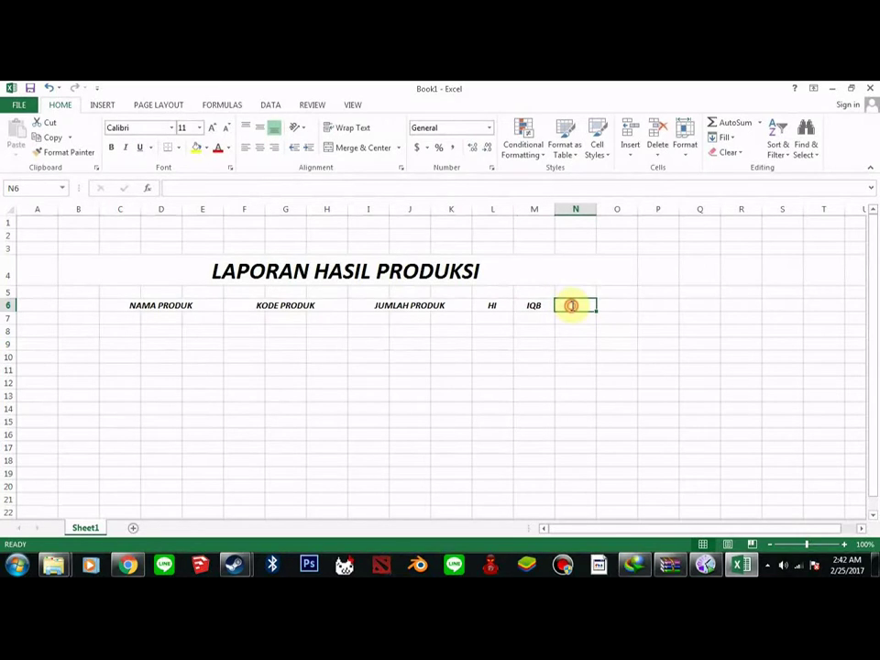
{"action": "double_click", "coordinate": [571, 305]}
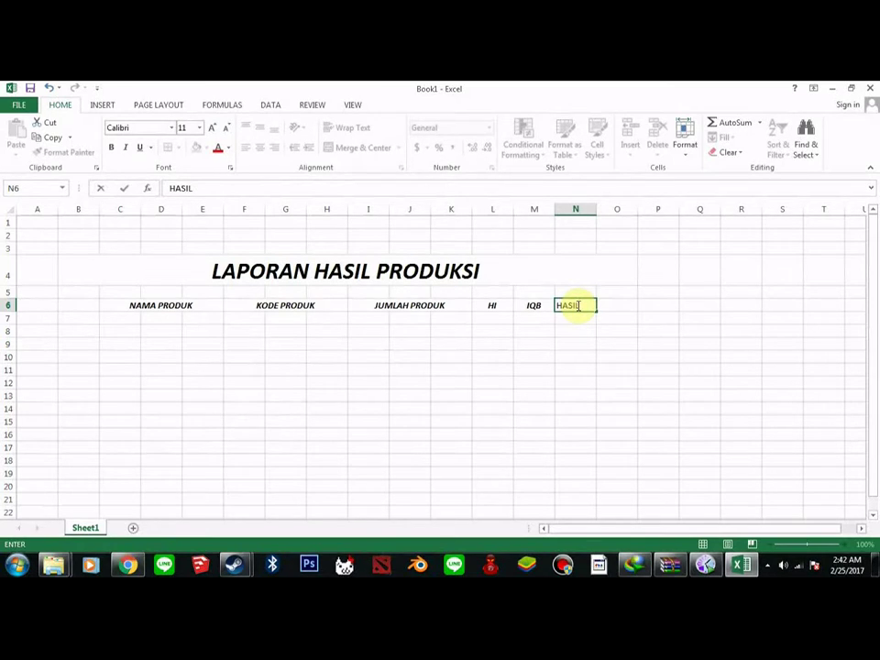
{"action": "left_click_drag", "start_coordinate": [578, 305], "coordinate": [556, 304]}
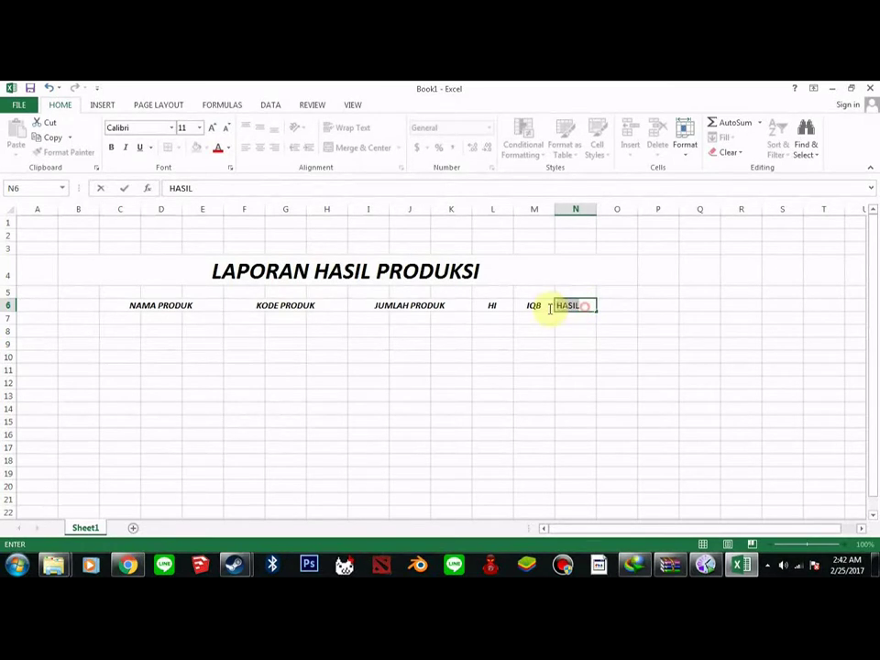
{"action": "left_click", "coordinate": [113, 149]}
{"action": "left_click", "coordinate": [126, 147]}
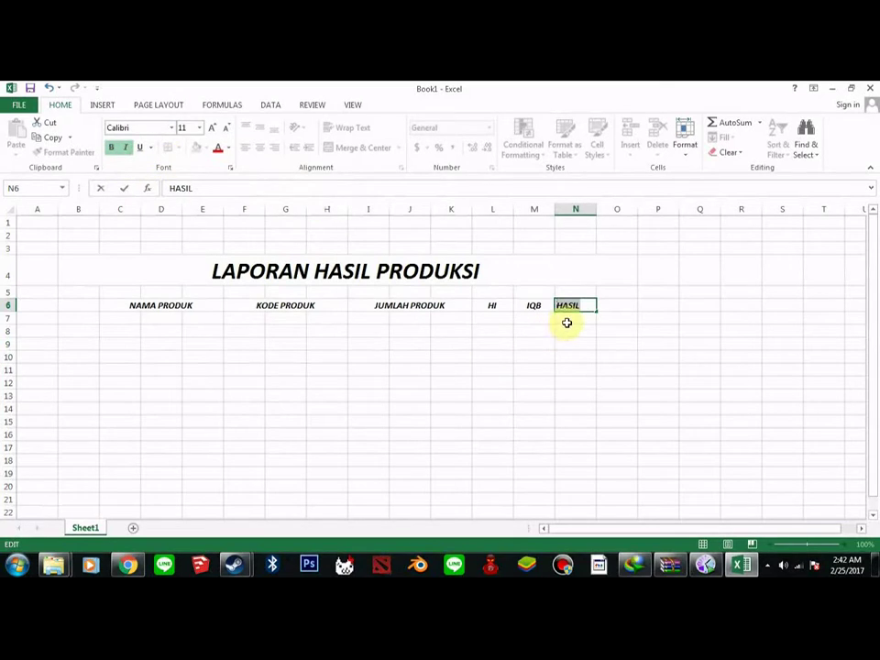
{"action": "left_click", "coordinate": [567, 320]}
{"action": "left_click", "coordinate": [571, 306]}
{"action": "left_click", "coordinate": [260, 147]}
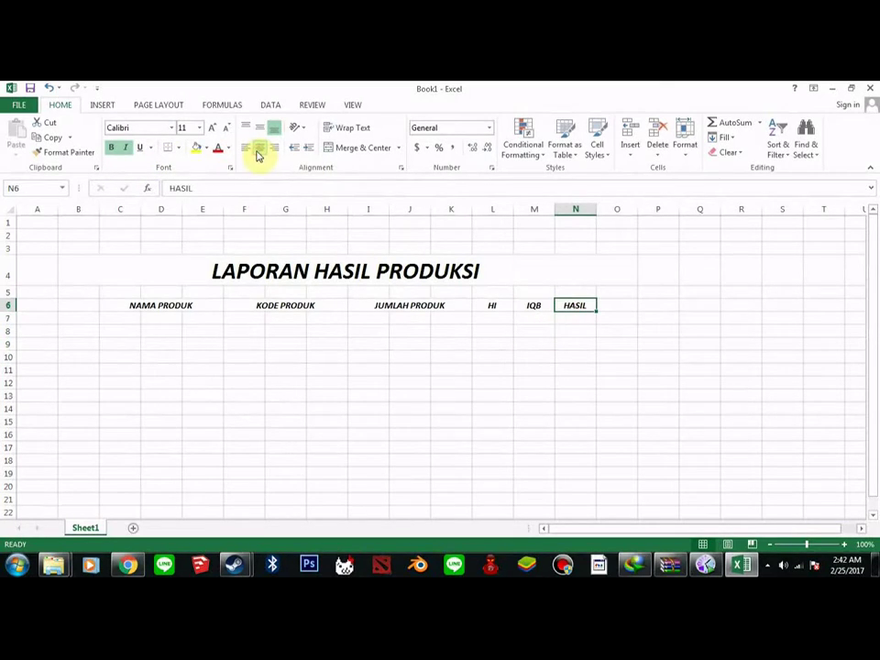
{"action": "left_click", "coordinate": [530, 318]}
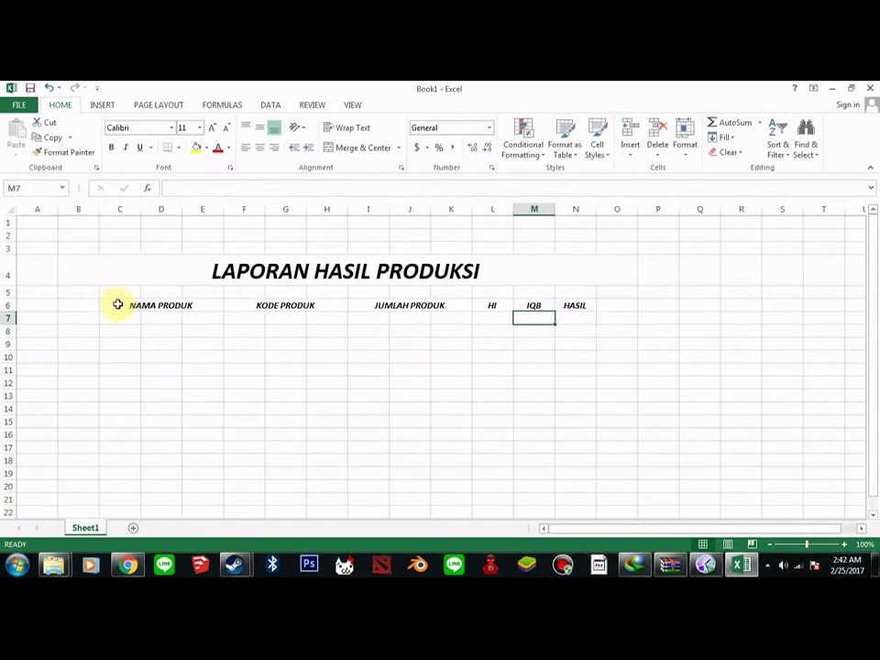
Step: Apply a thick outline border around the heading row C6:N6 through Format Cells
{"action": "left_click_drag", "start_coordinate": [108, 302], "coordinate": [586, 304]}
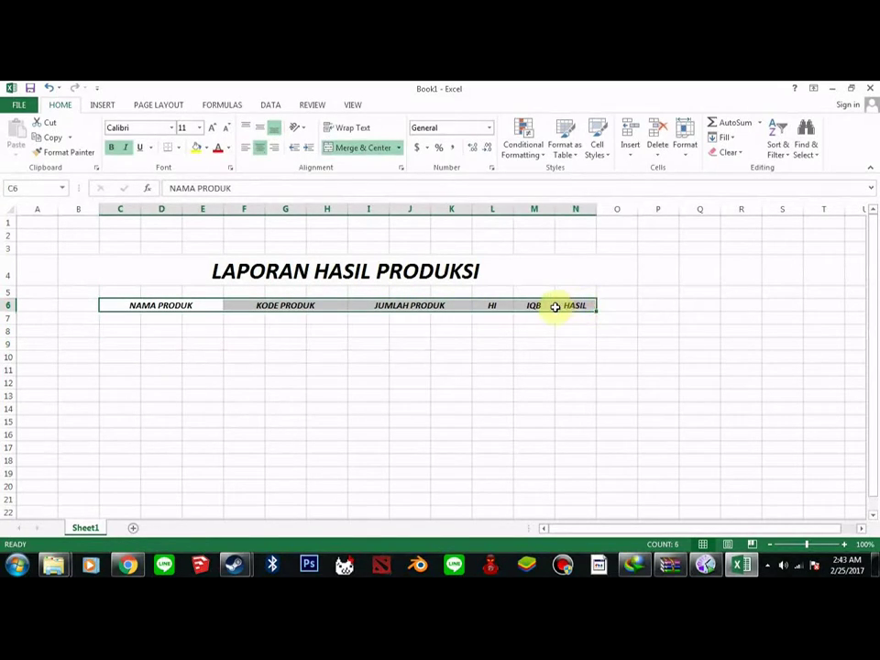
{"action": "right_click", "coordinate": [557, 304]}
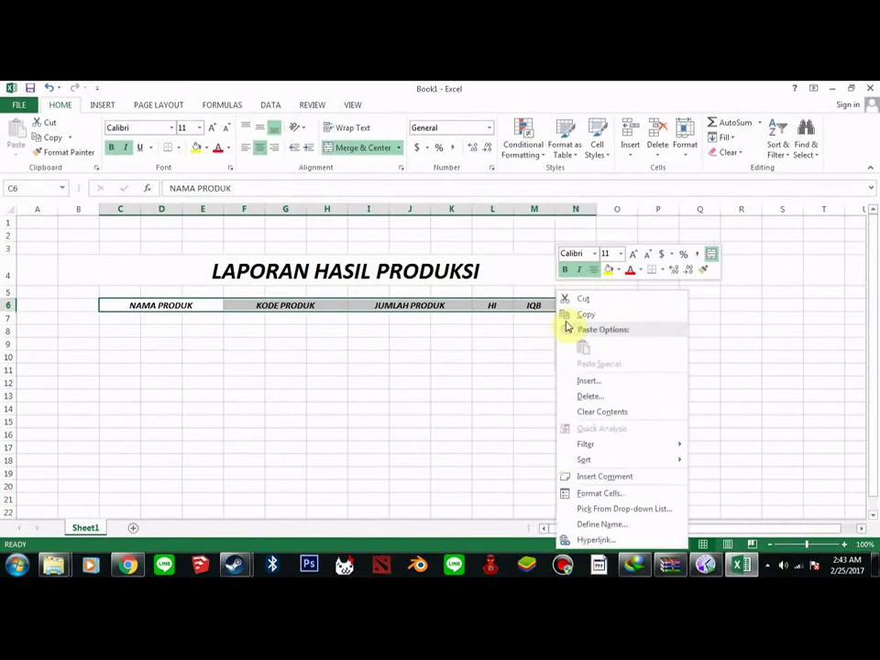
{"action": "left_click", "coordinate": [599, 491]}
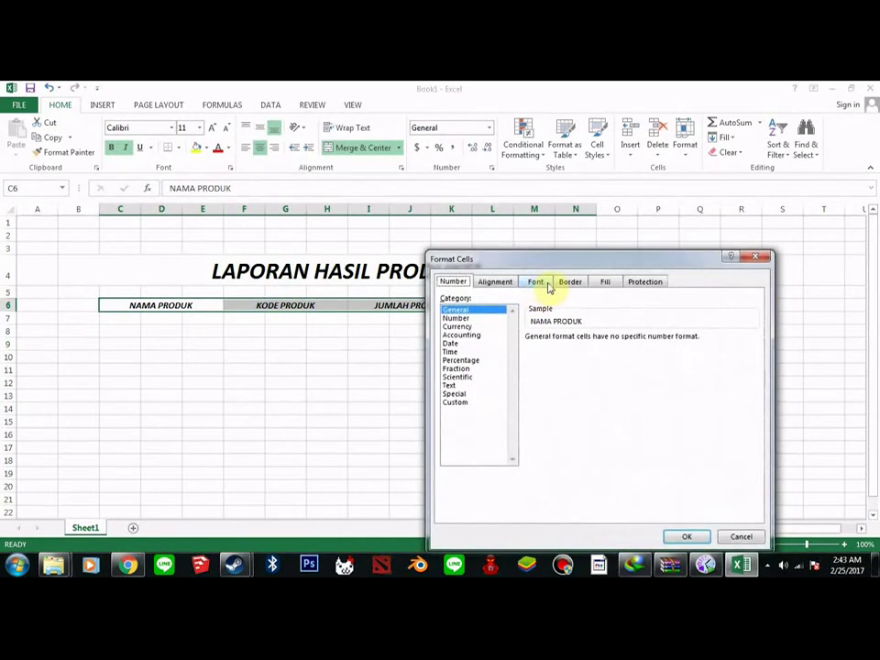
{"action": "left_click", "coordinate": [500, 282]}
{"action": "left_click", "coordinate": [563, 282]}
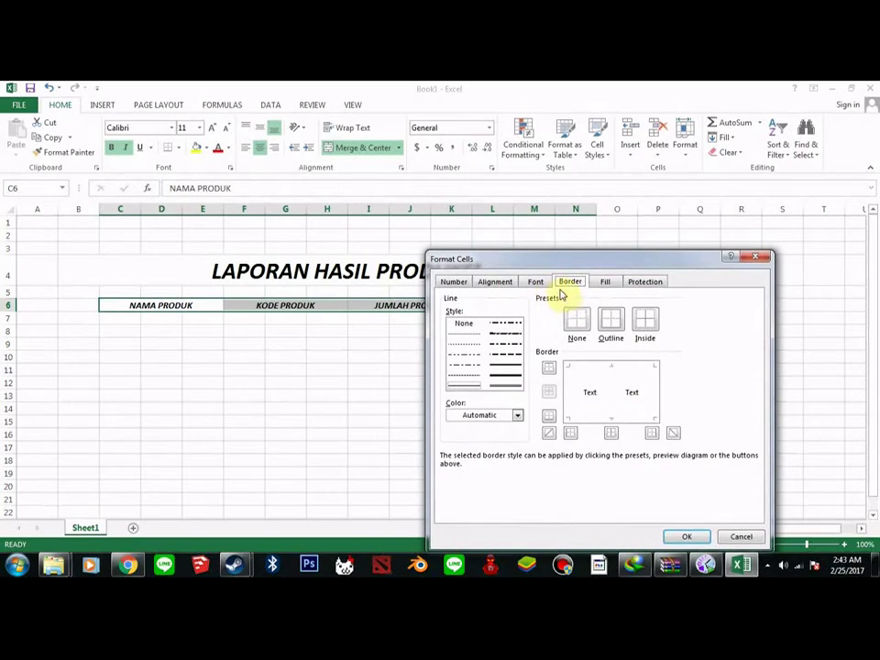
{"action": "left_click", "coordinate": [617, 318]}
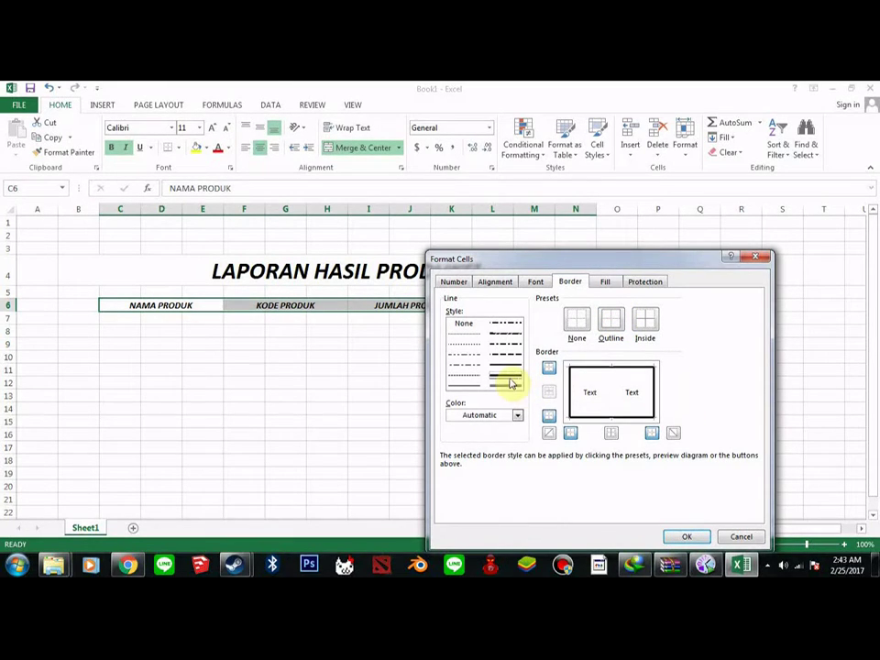
{"action": "left_click", "coordinate": [686, 537]}
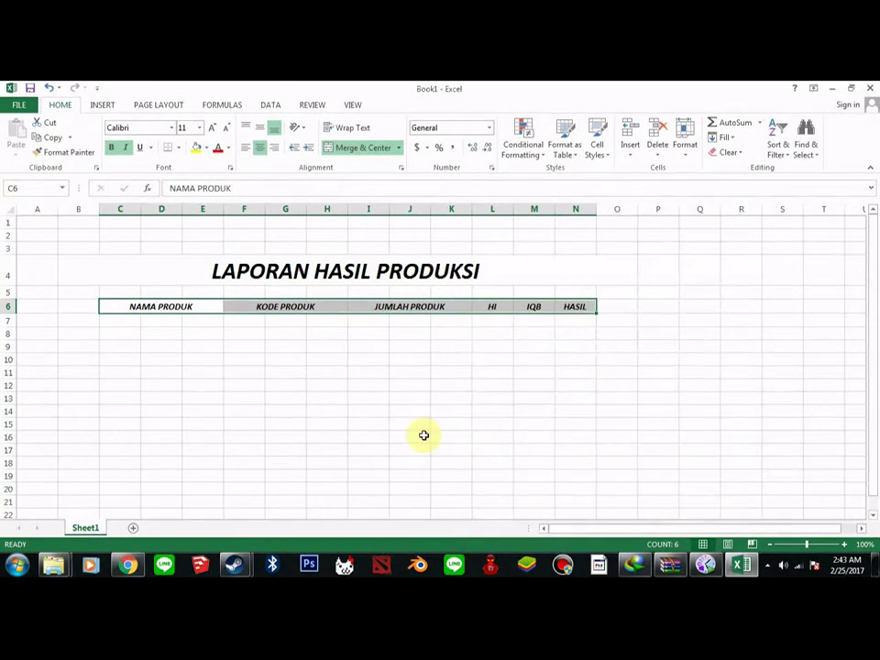
{"action": "left_click", "coordinate": [284, 321]}
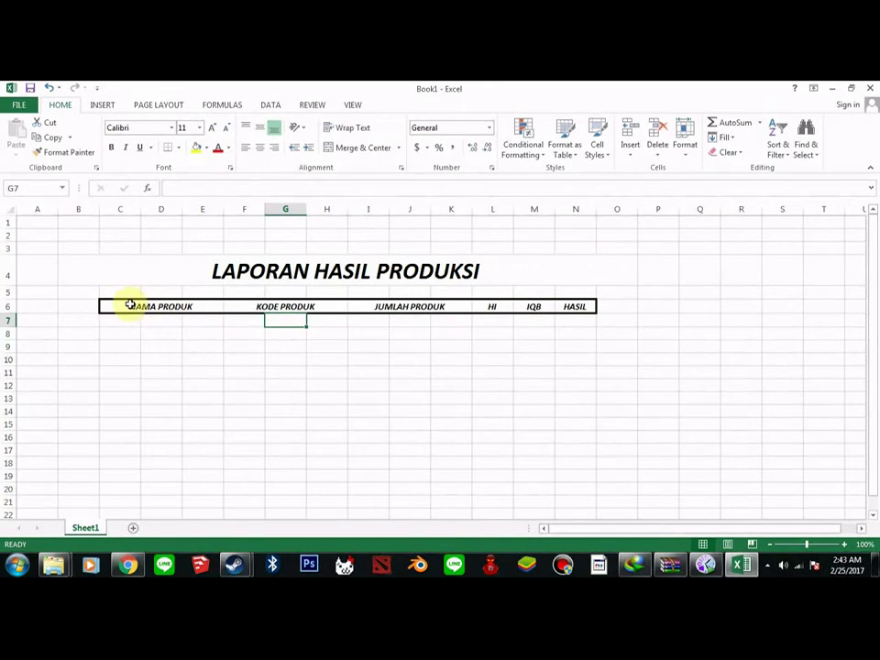
Step: Add thick inside vertical borders between the headings in C6:N6 through Format Cells
{"action": "left_click_drag", "start_coordinate": [121, 303], "coordinate": [583, 305]}
{"action": "right_click", "coordinate": [582, 305]}
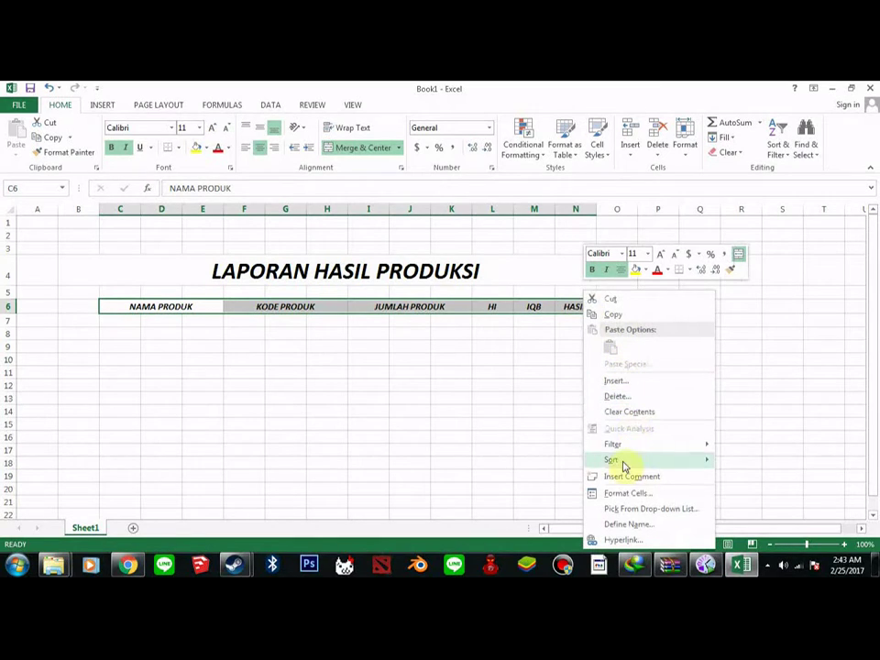
{"action": "left_click", "coordinate": [630, 492]}
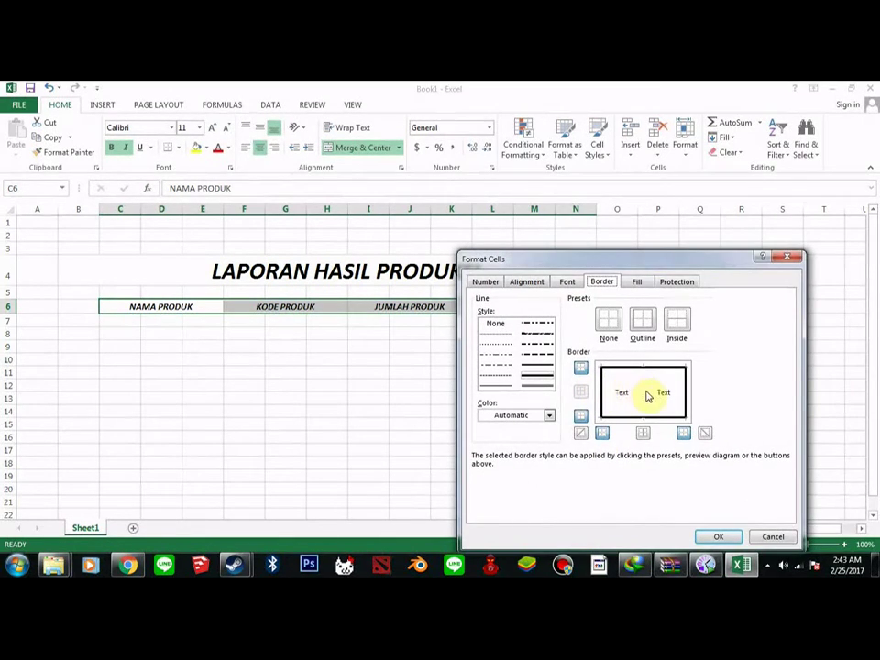
{"action": "left_click", "coordinate": [724, 535]}
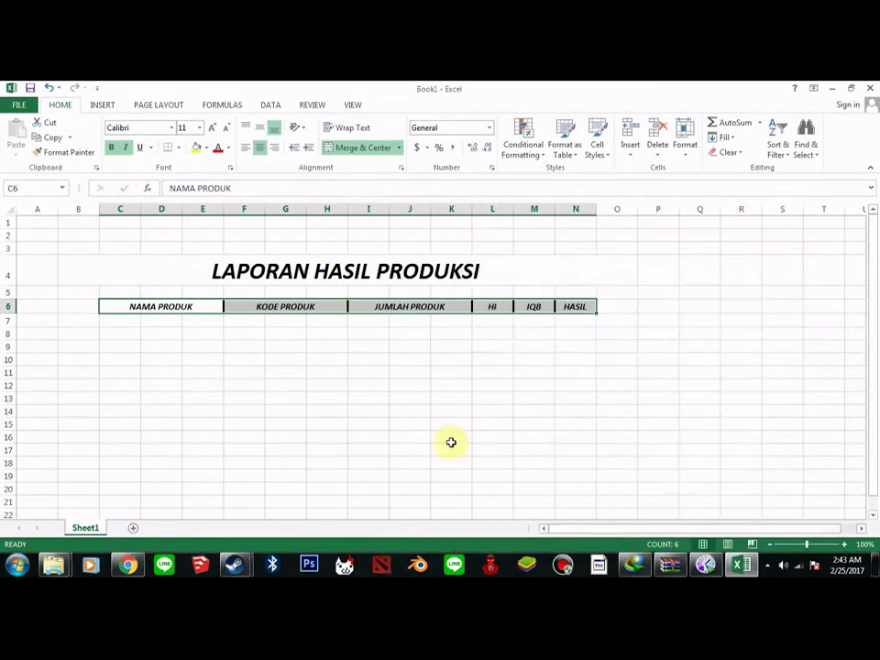
{"action": "left_click", "coordinate": [345, 331]}
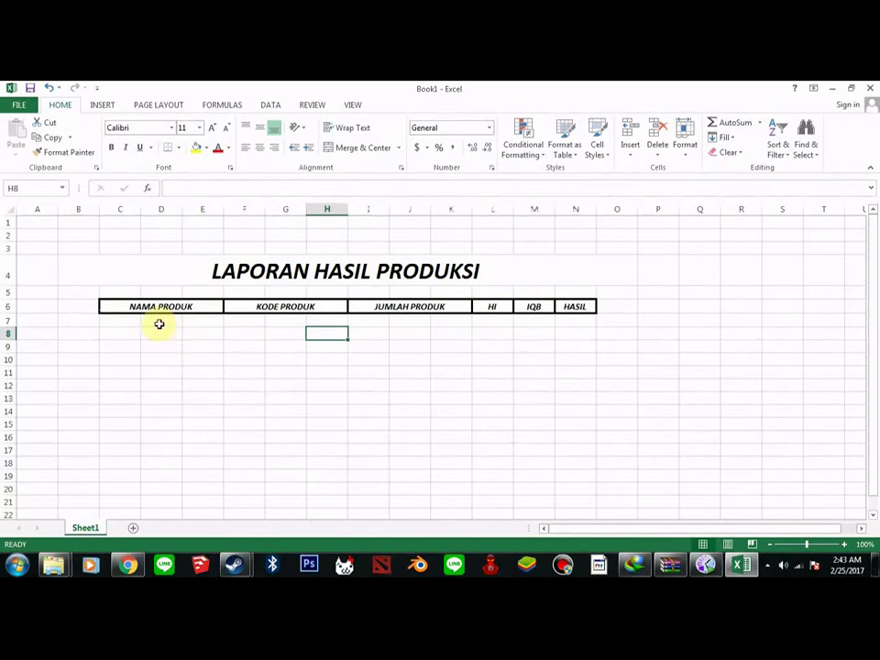
Step: Apply a thick outline border around C7:E19 under the NAMA PRODUK heading through Format Cells
{"action": "left_click_drag", "start_coordinate": [112, 320], "coordinate": [212, 489]}
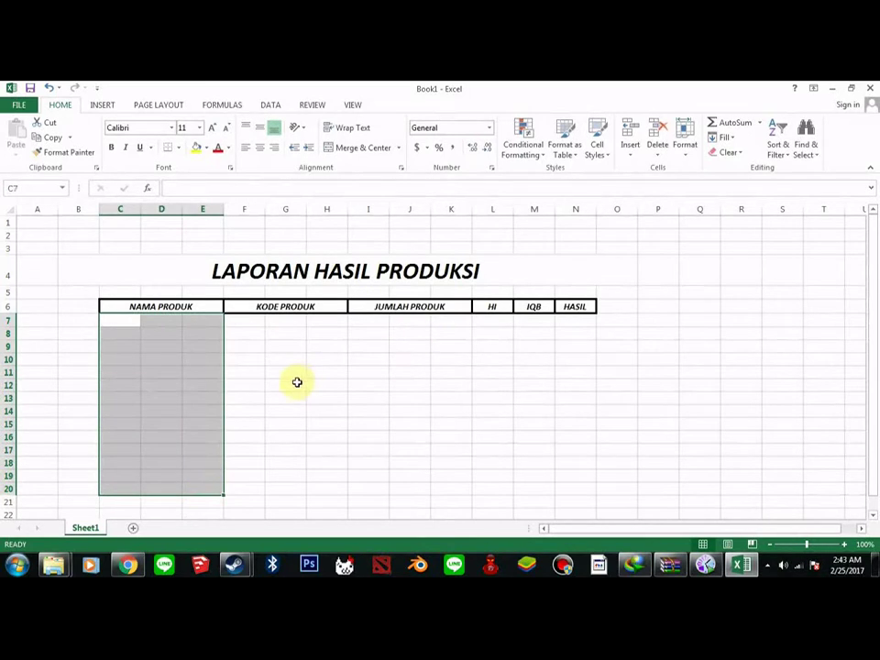
{"action": "left_click", "coordinate": [232, 358]}
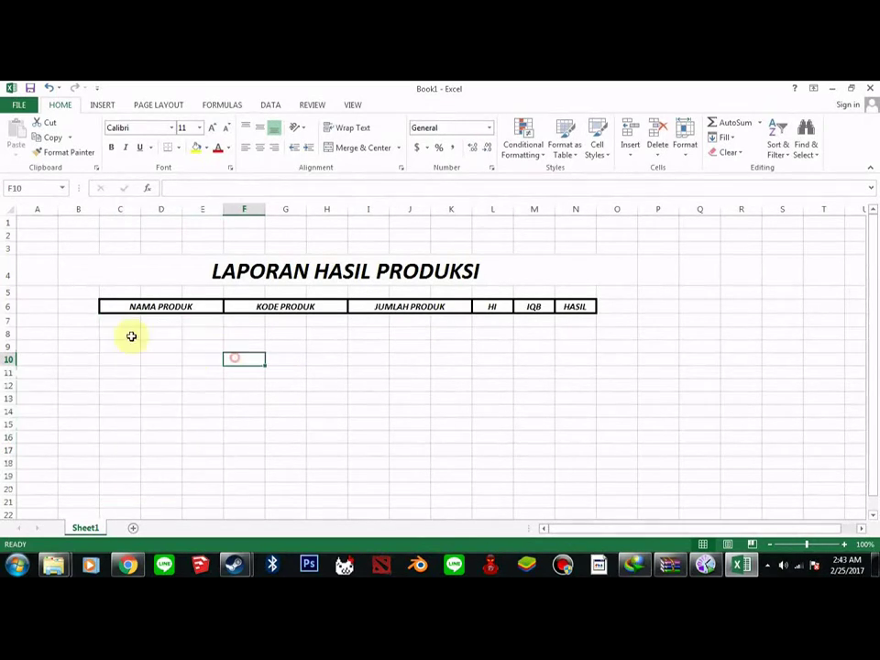
{"action": "left_click_drag", "start_coordinate": [103, 318], "coordinate": [217, 480]}
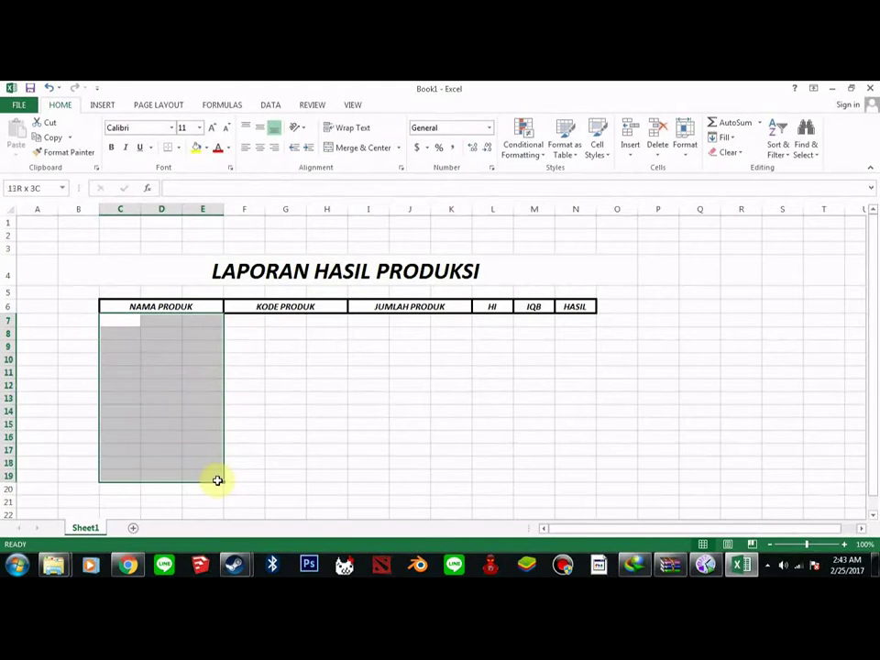
{"action": "right_click", "coordinate": [196, 378]}
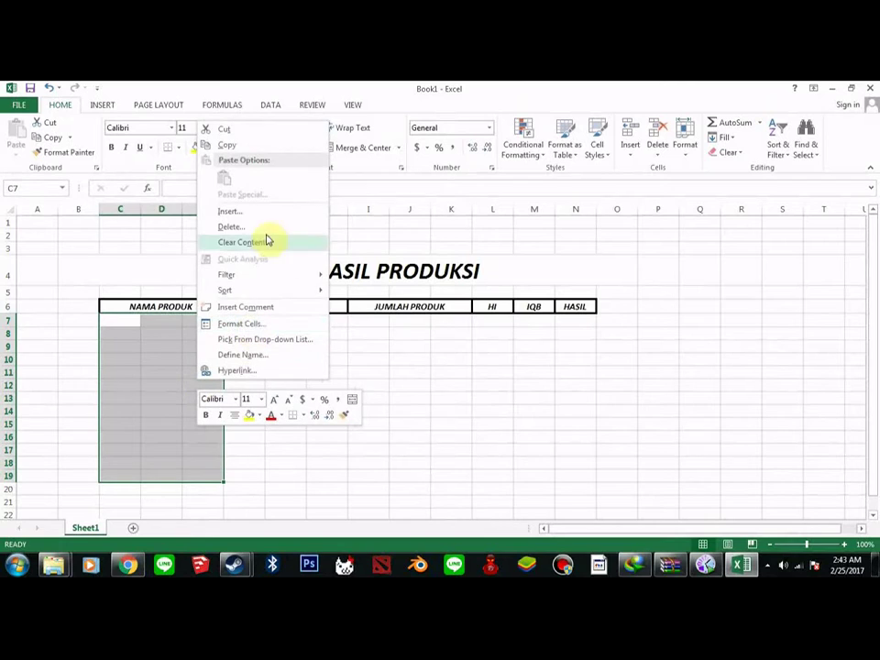
{"action": "mouse_move", "coordinate": [263, 295]}
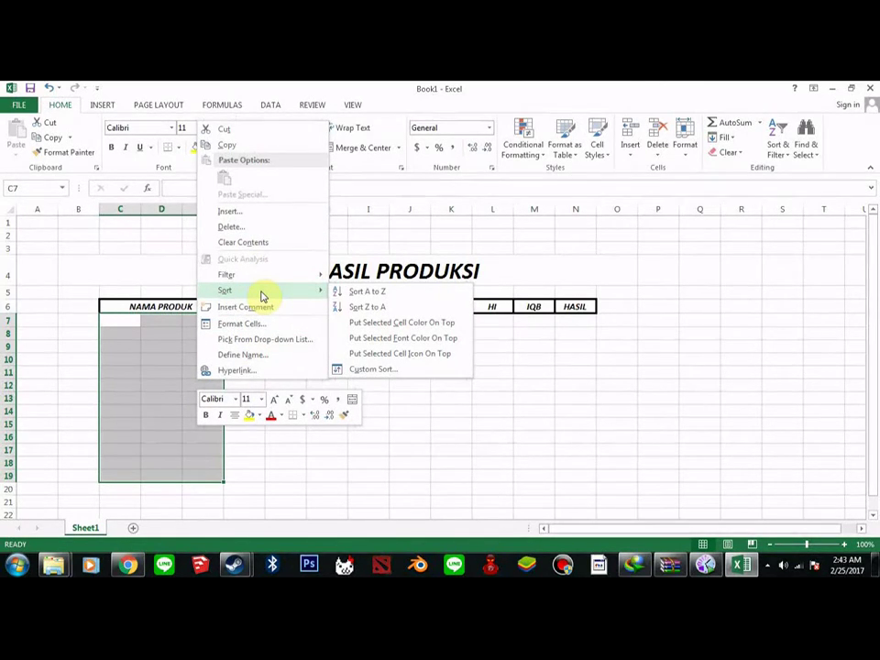
{"action": "left_click", "coordinate": [255, 323]}
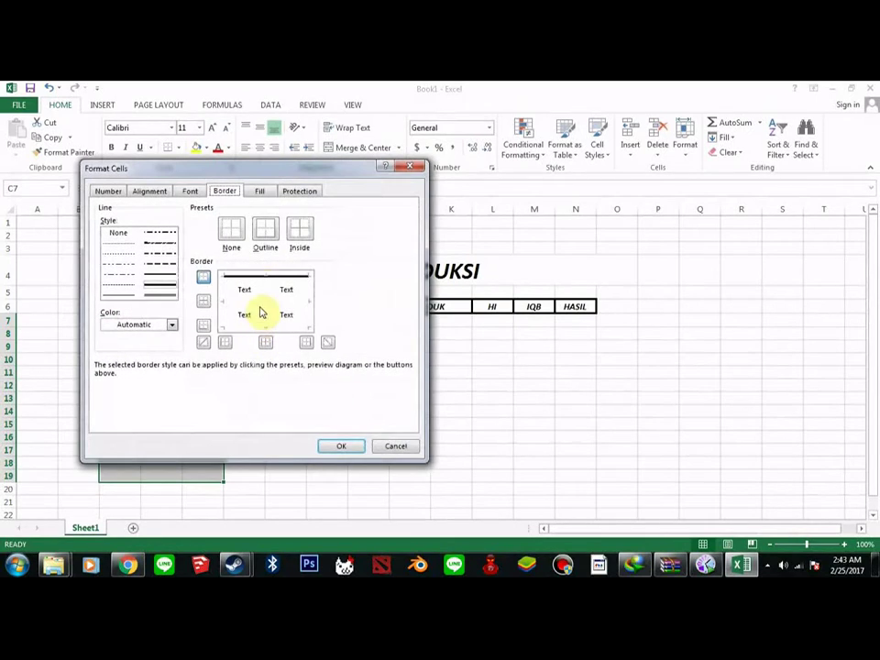
{"action": "left_click", "coordinate": [265, 231]}
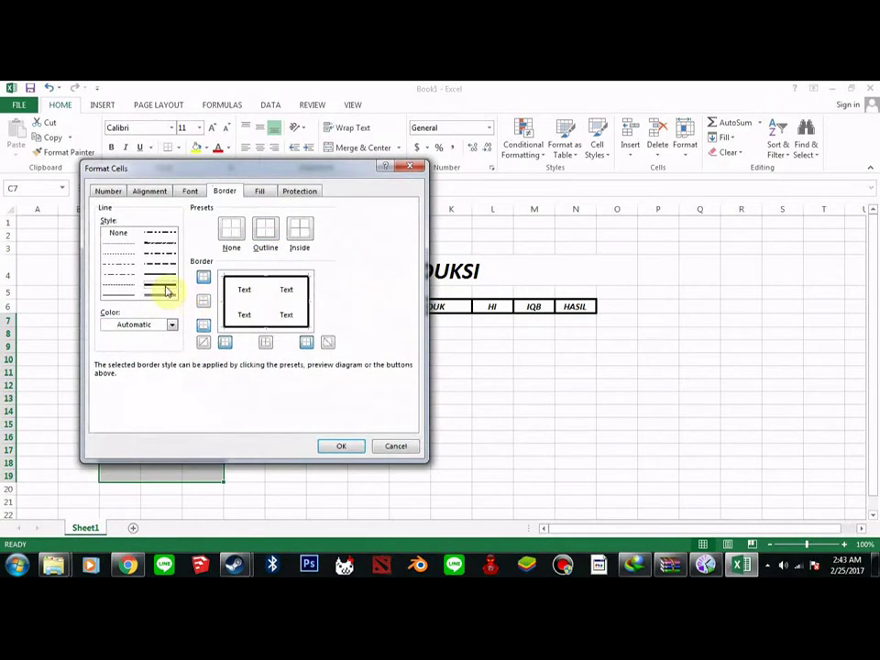
{"action": "left_click", "coordinate": [338, 446]}
{"action": "left_click", "coordinate": [242, 384]}
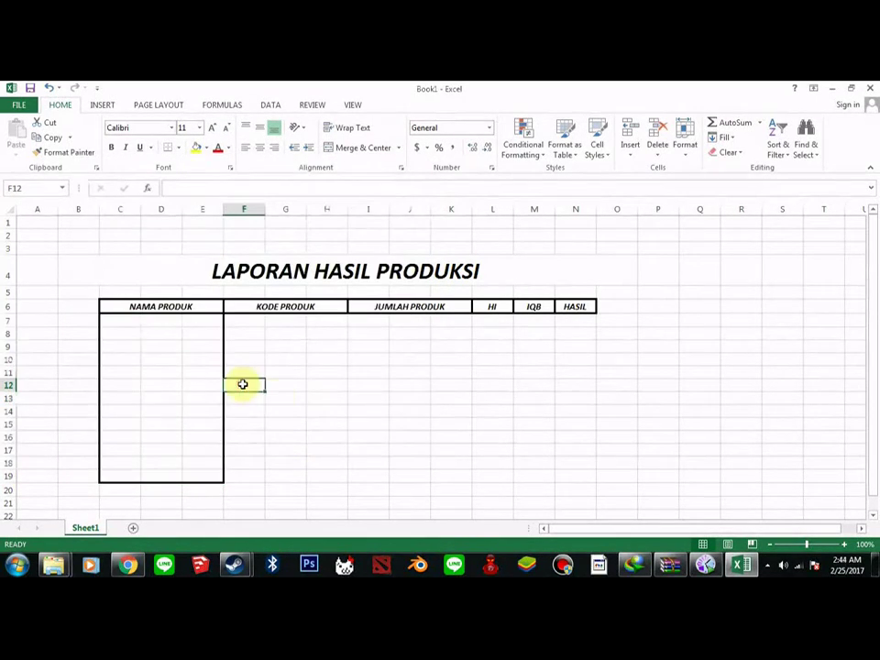
Step: Apply a thick outline border around F7:H19 under the KODE PRODUK heading through Format Cells
{"action": "left_click_drag", "start_coordinate": [229, 320], "coordinate": [342, 480]}
{"action": "right_click", "coordinate": [342, 478]}
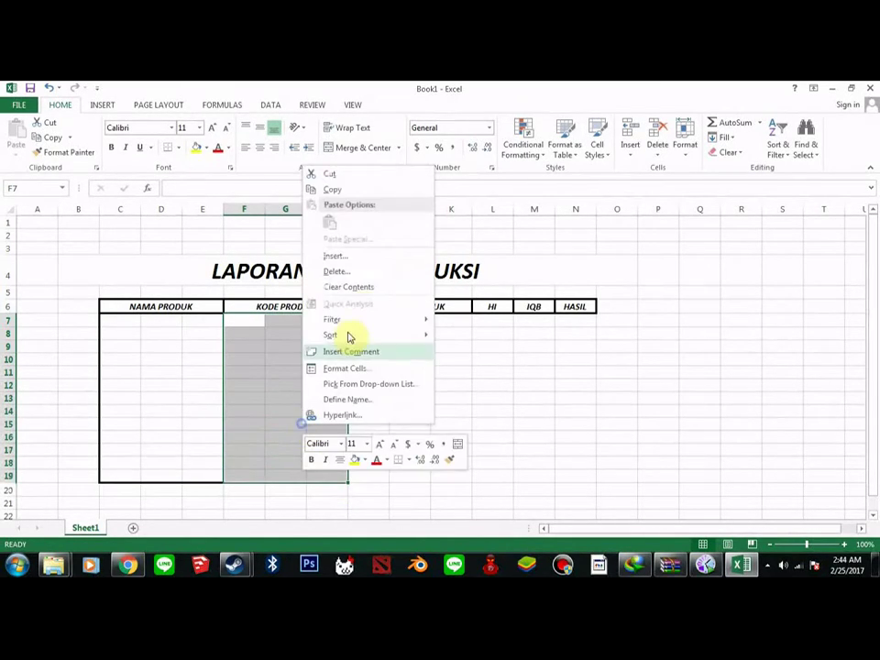
{"action": "left_click", "coordinate": [353, 369]}
{"action": "left_click", "coordinate": [364, 282]}
{"action": "left_click", "coordinate": [435, 491]}
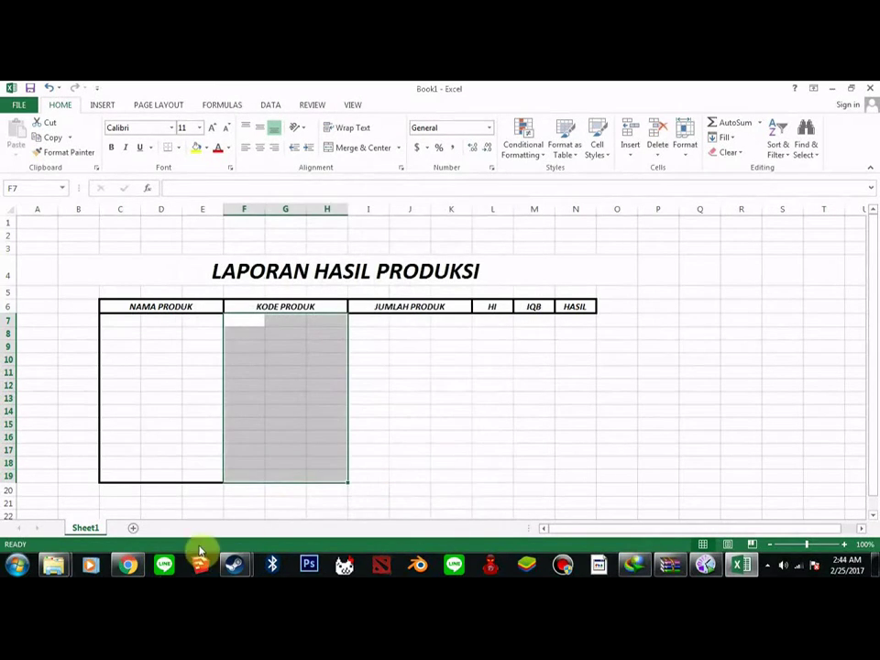
Step: Switch to the Chrome window with YouTube and look through the suggested videos on the page
{"action": "left_click", "coordinate": [147, 562]}
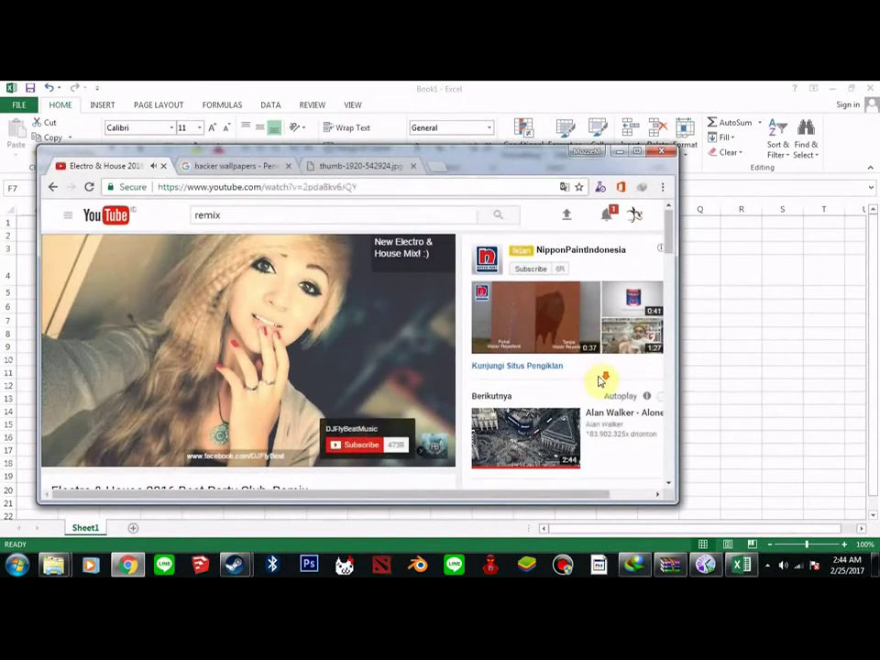
{"action": "scroll", "coordinate": [600, 379], "scroll_direction": "down", "scroll_amount": 3}
{"action": "scroll", "coordinate": [602, 380], "scroll_direction": "down", "scroll_amount": 3}
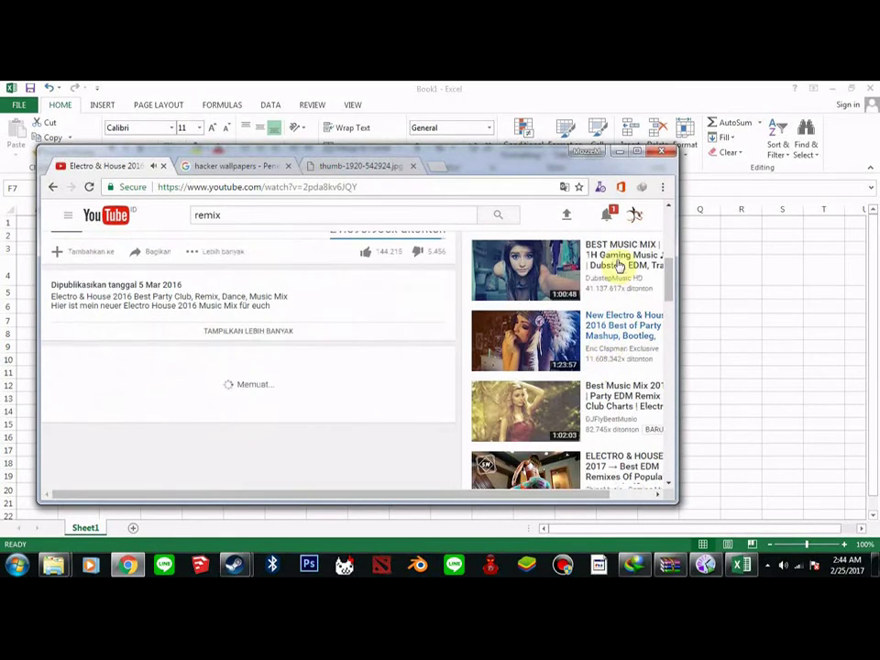
{"action": "scroll", "coordinate": [514, 316], "scroll_direction": "down", "scroll_amount": 2}
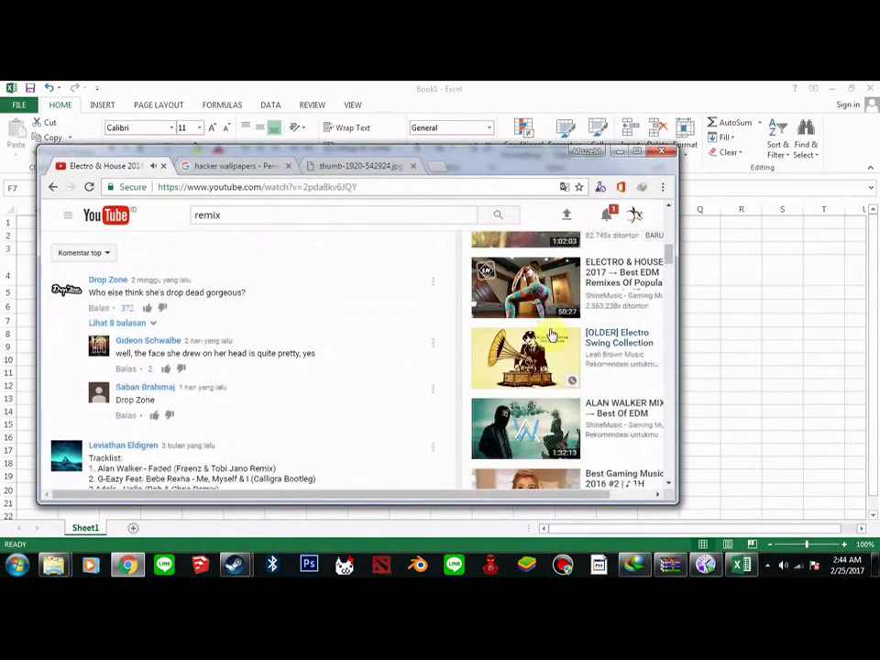
{"action": "scroll", "coordinate": [550, 335], "scroll_direction": "up", "scroll_amount": 8}
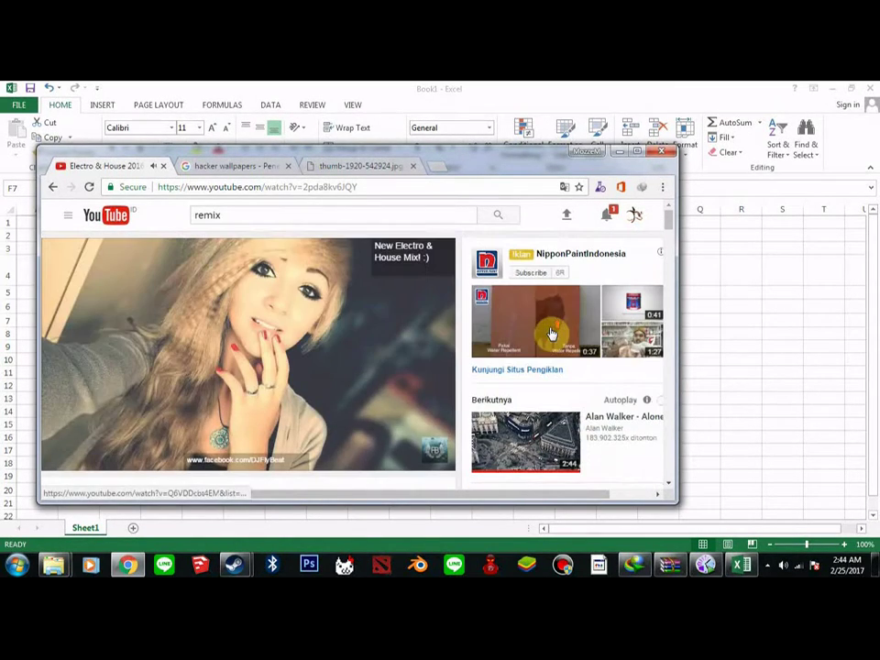
Step: Search YouTube for SLOW remix and play the video Alan Walker - FADED - (Slow) remix
{"action": "left_click", "coordinate": [248, 217]}
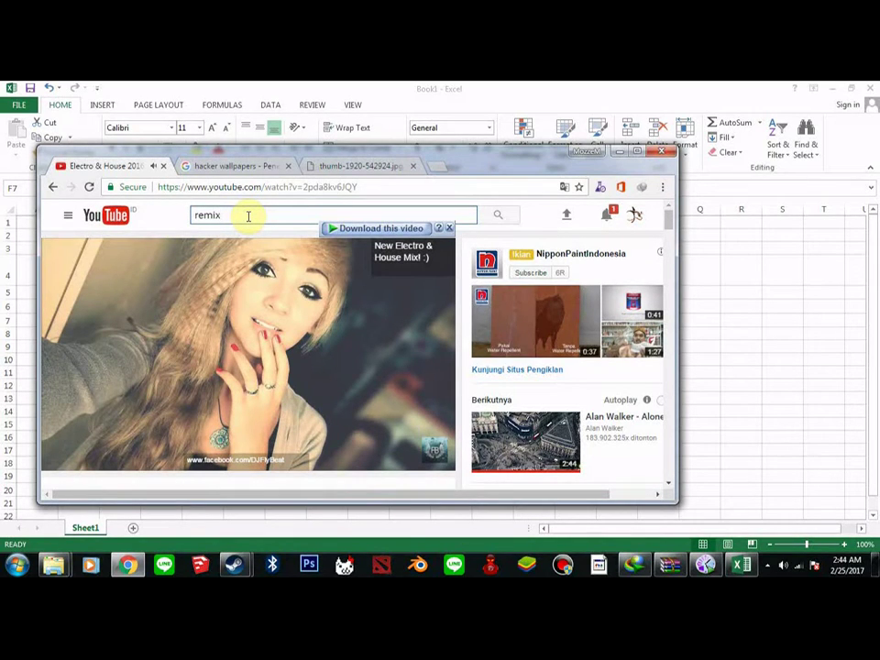
{"action": "type", "text": "SLOW"}
{"action": "key", "text": "Return"}
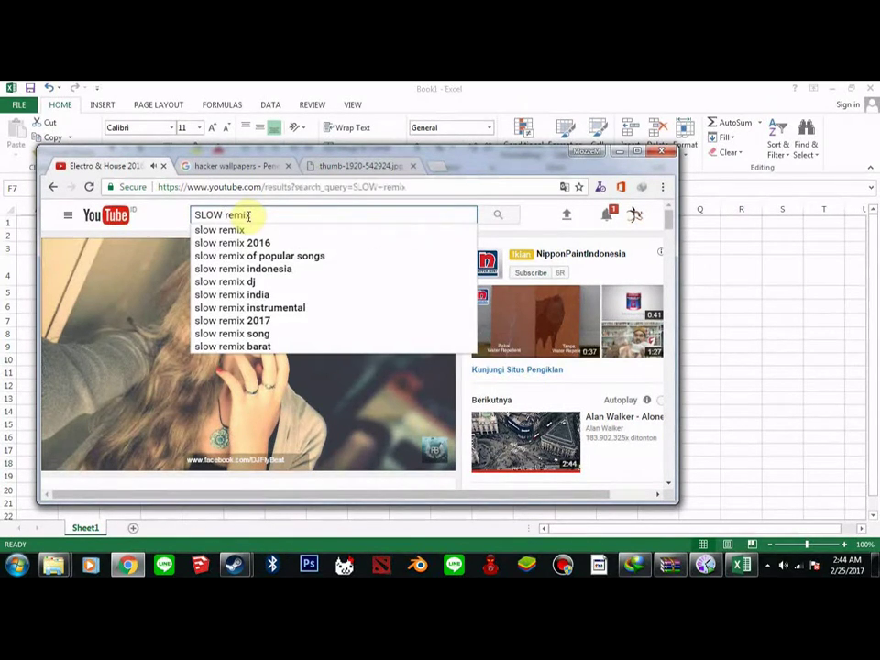
{"action": "scroll", "coordinate": [302, 275], "scroll_direction": "down", "scroll_amount": 3}
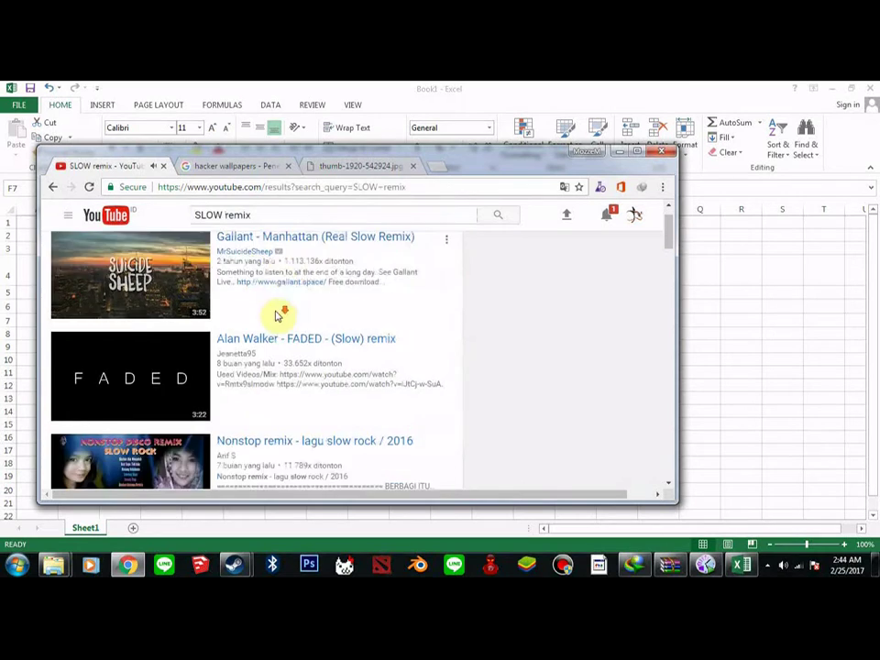
{"action": "left_click", "coordinate": [286, 256]}
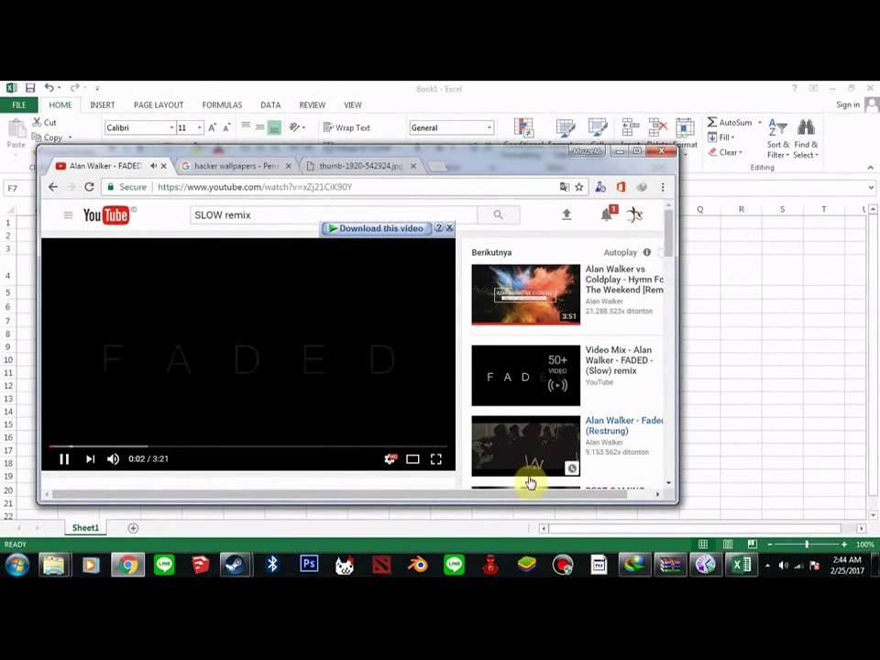
Step: Toggle Autoplay on the YouTube video page and minimize the browser to return to the Excel workbook
{"action": "left_click_drag", "start_coordinate": [535, 495], "coordinate": [560, 495]}
{"action": "left_click", "coordinate": [640, 253]}
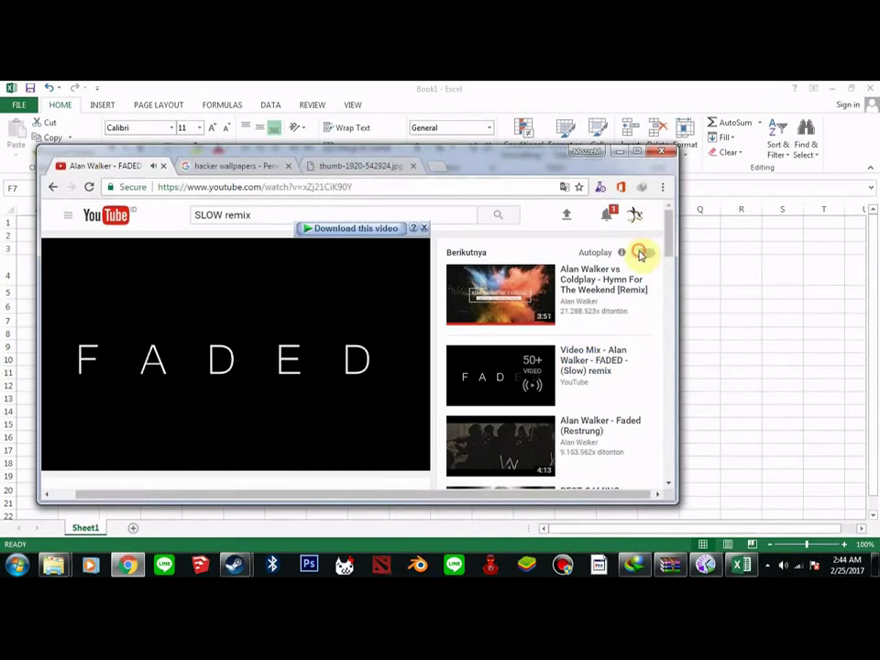
{"action": "left_click", "coordinate": [632, 156]}
Step: Apply a thick outline border around I7:K19 under the JUMLAH PRODUK heading through Format Cells
{"action": "left_click_drag", "start_coordinate": [364, 320], "coordinate": [466, 478]}
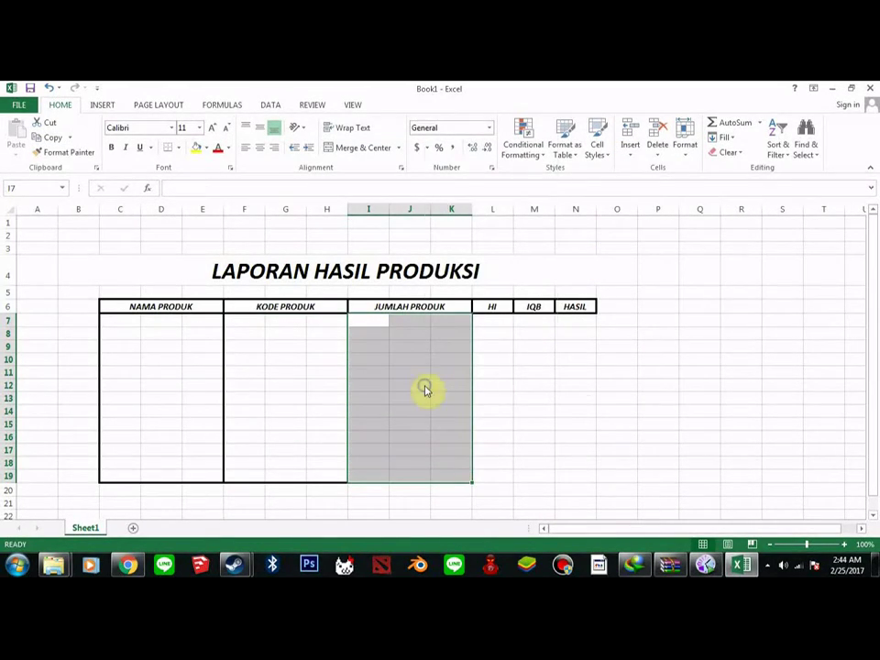
{"action": "right_click", "coordinate": [426, 389]}
{"action": "left_click", "coordinate": [474, 335]}
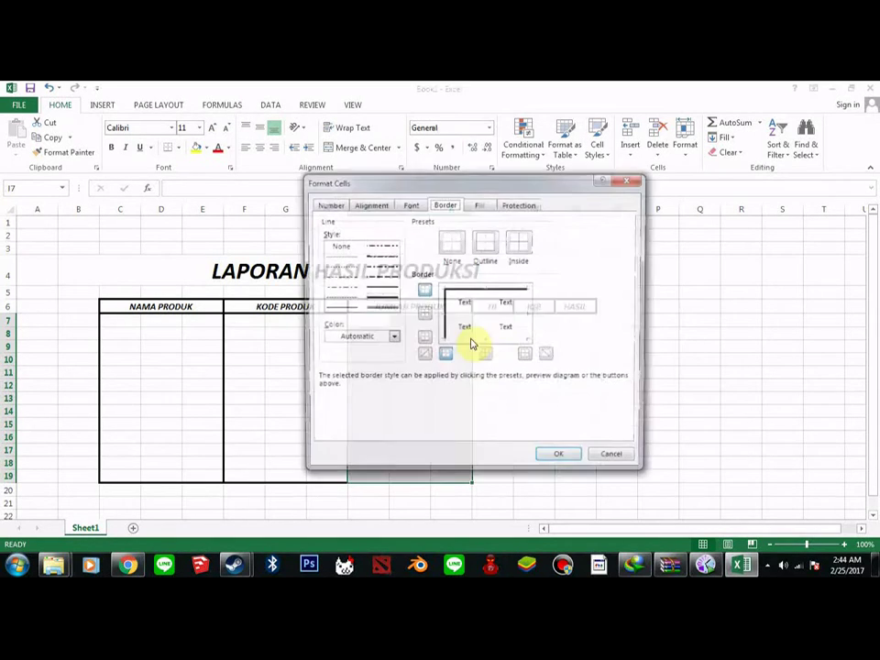
{"action": "left_click", "coordinate": [553, 458]}
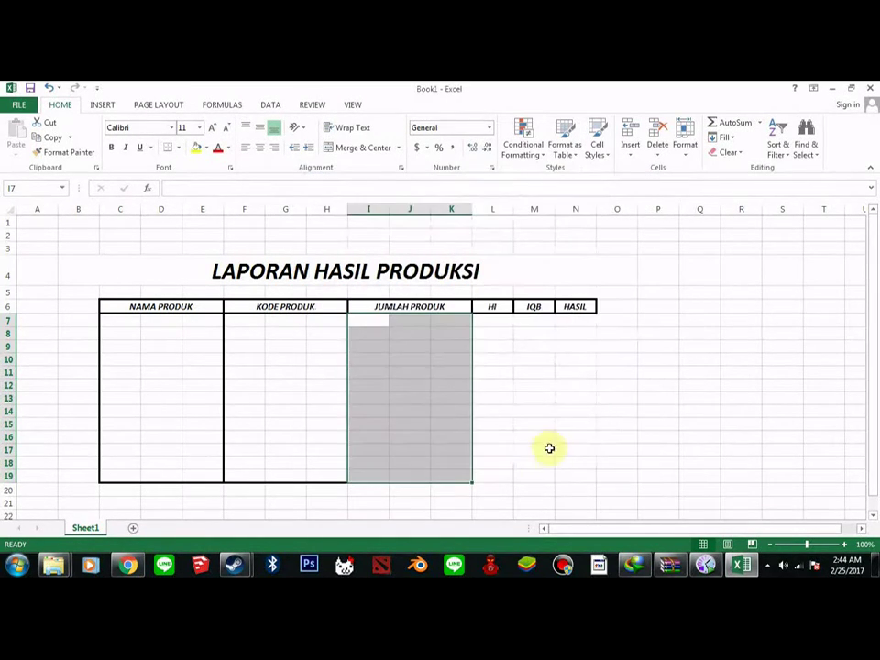
{"action": "left_click", "coordinate": [491, 332]}
Step: Apply a thick outline border around L7:L19 under the HI heading through Format Cells
{"action": "left_click_drag", "start_coordinate": [482, 322], "coordinate": [491, 482]}
{"action": "right_click", "coordinate": [495, 457]}
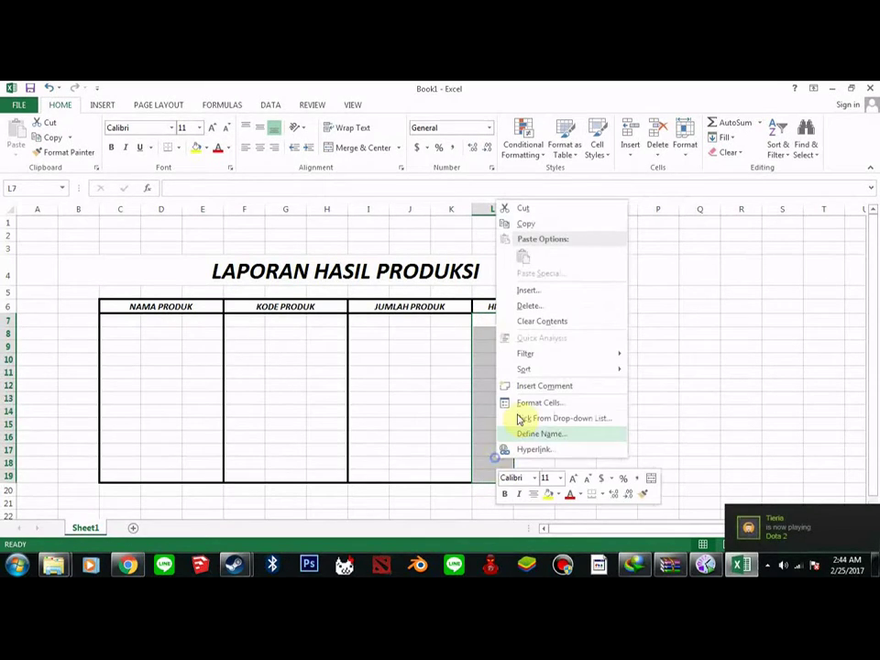
{"action": "left_click", "coordinate": [546, 403]}
{"action": "left_click", "coordinate": [550, 311]}
{"action": "left_click", "coordinate": [629, 526]}
Step: Apply a thick outline border around M7:M19 under the IQB heading through Format Cells
{"action": "left_click_drag", "start_coordinate": [523, 321], "coordinate": [546, 476]}
{"action": "right_click", "coordinate": [547, 472]}
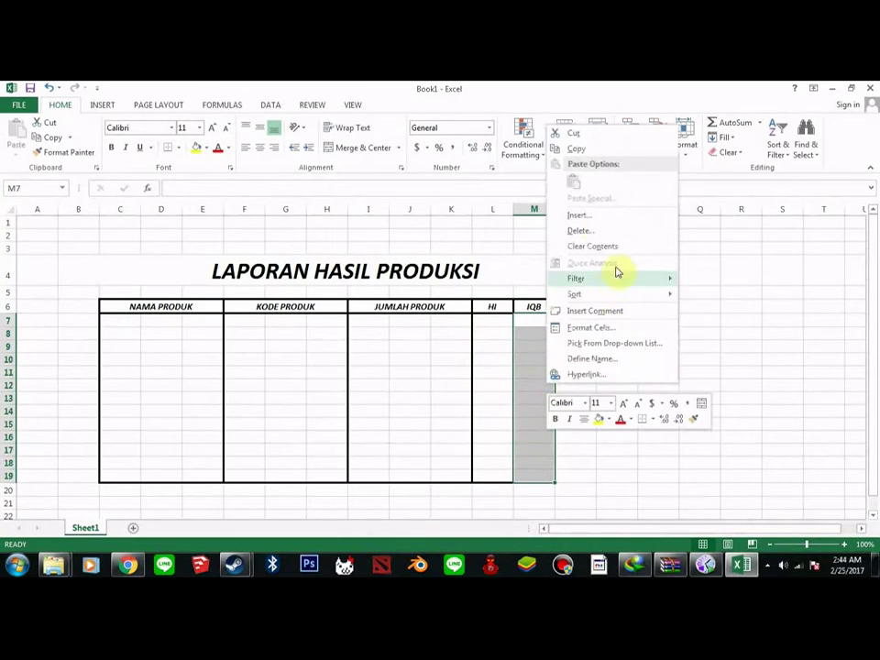
{"action": "left_click", "coordinate": [590, 327]}
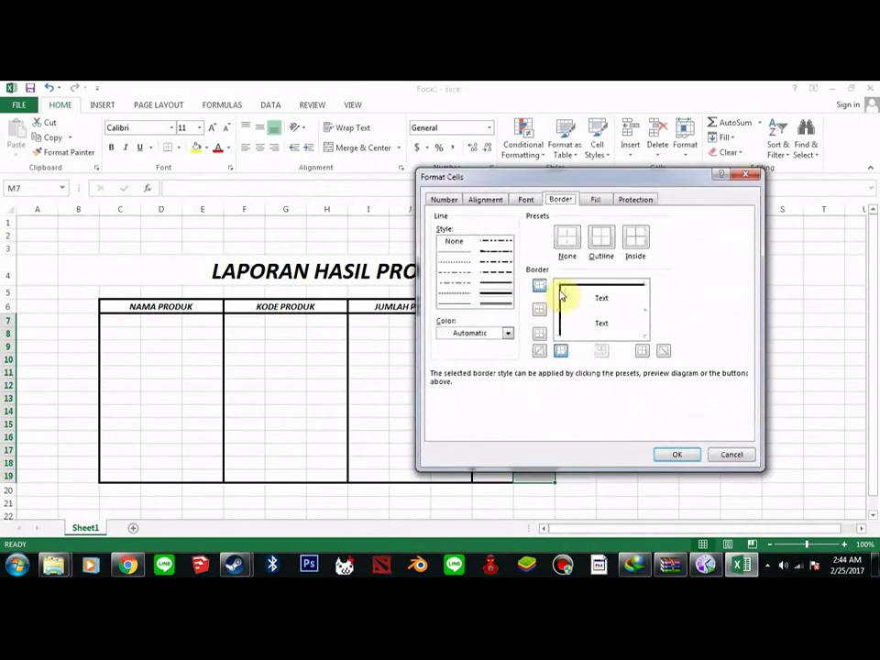
{"action": "left_click", "coordinate": [601, 238]}
{"action": "left_click", "coordinate": [675, 454]}
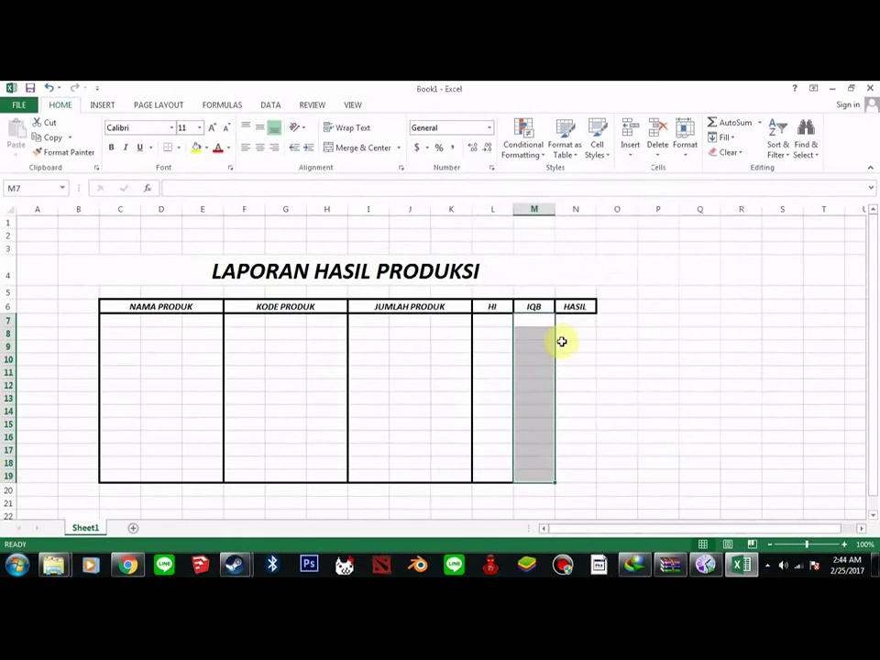
{"action": "left_click", "coordinate": [542, 355]}
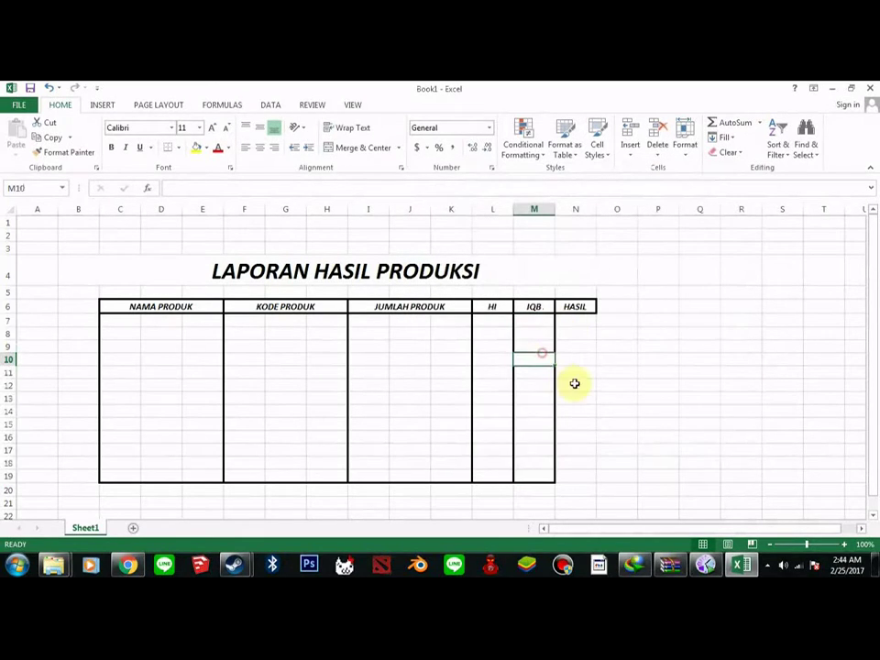
Step: Apply a thick outline border around N7:N19 under the HASIL heading through Format Cells
{"action": "left_click", "coordinate": [570, 332]}
{"action": "left_click_drag", "start_coordinate": [567, 318], "coordinate": [586, 473]}
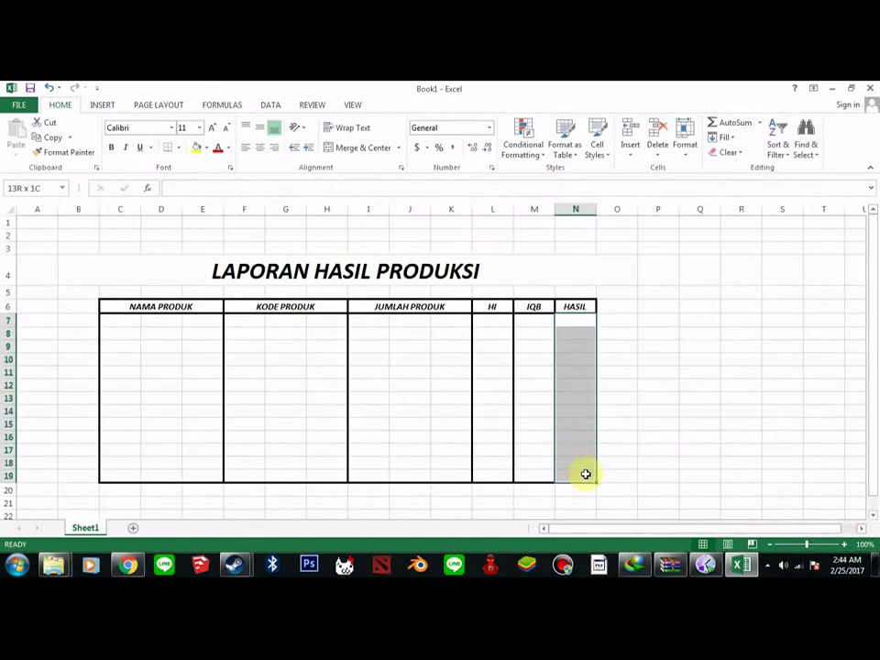
{"action": "right_click", "coordinate": [587, 418]}
{"action": "left_click", "coordinate": [632, 359]}
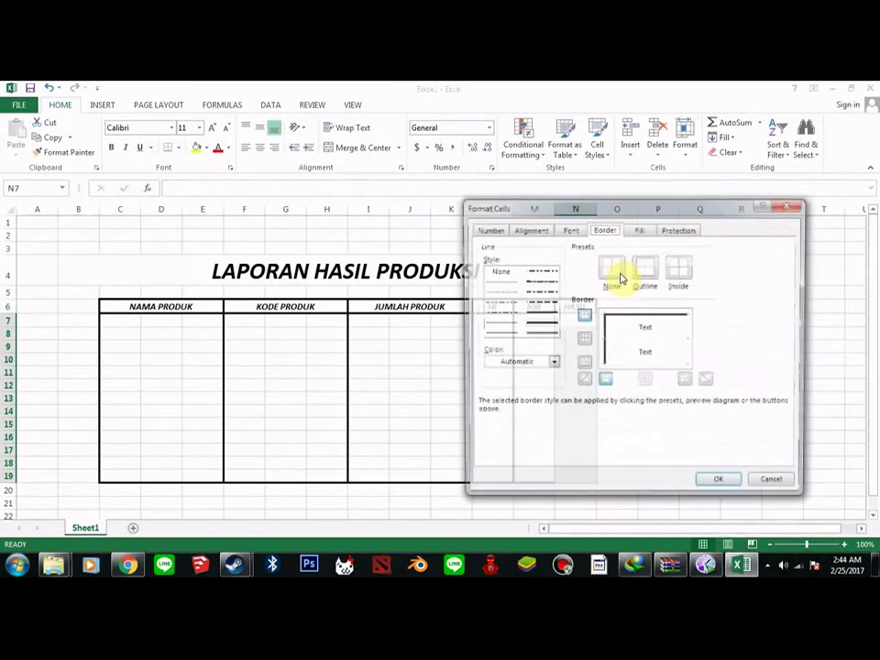
{"action": "left_click", "coordinate": [657, 267]}
{"action": "left_click", "coordinate": [707, 485]}
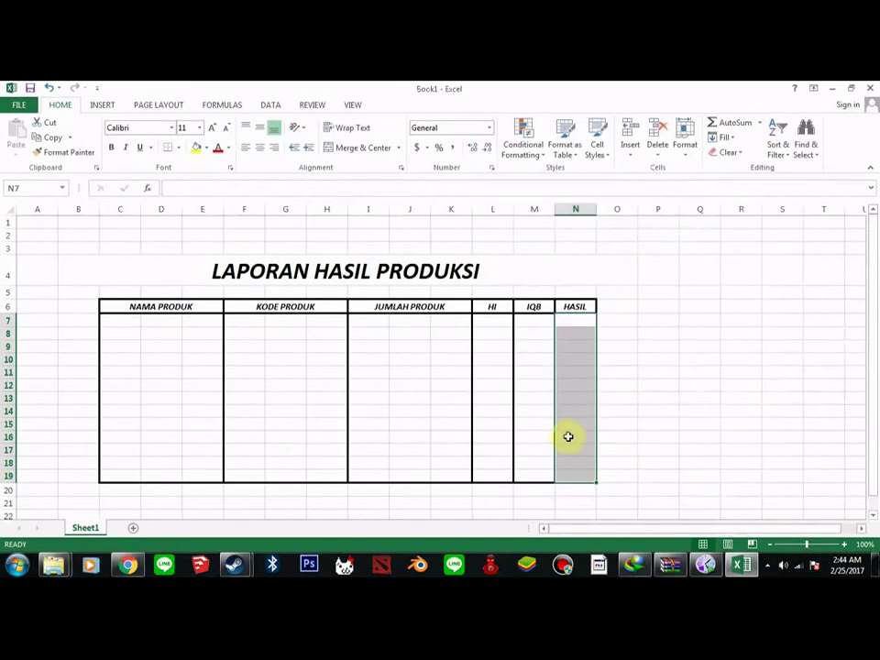
{"action": "left_click", "coordinate": [632, 362]}
Step: Apply a thick outline border around the first data row C7:N7 through Format Cells
{"action": "left_click_drag", "start_coordinate": [109, 322], "coordinate": [564, 322]}
{"action": "right_click", "coordinate": [318, 327]}
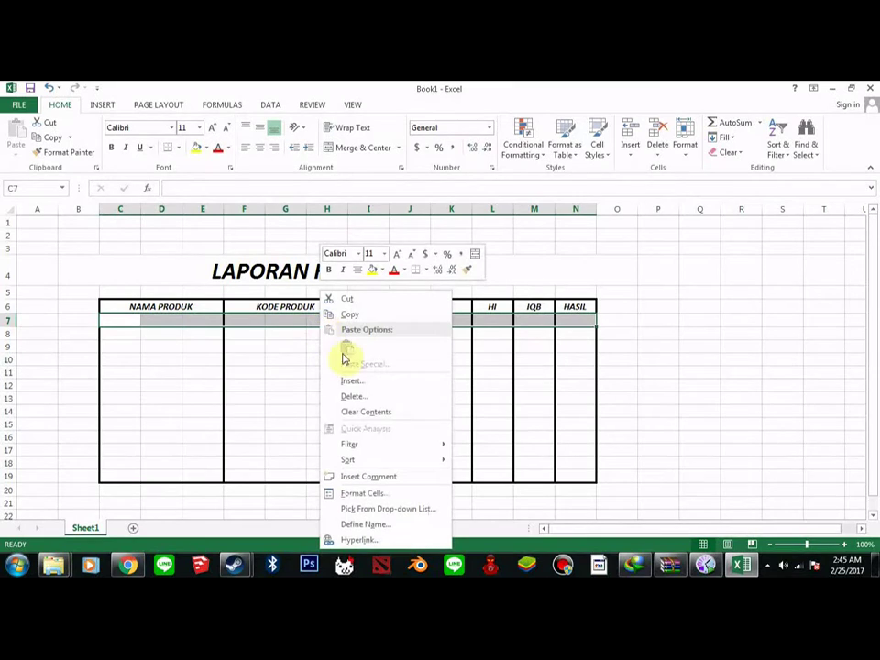
{"action": "left_click", "coordinate": [373, 493]}
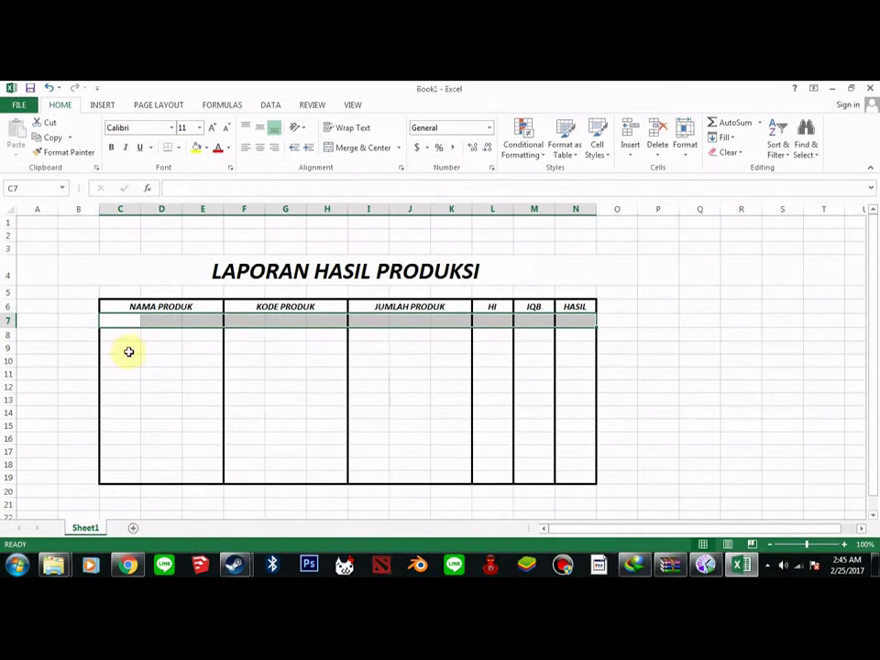
Step: Apply a thick outline border around the second data row C8:N8 through Format Cells
{"action": "left_click_drag", "start_coordinate": [122, 336], "coordinate": [560, 335]}
{"action": "right_click", "coordinate": [560, 335]}
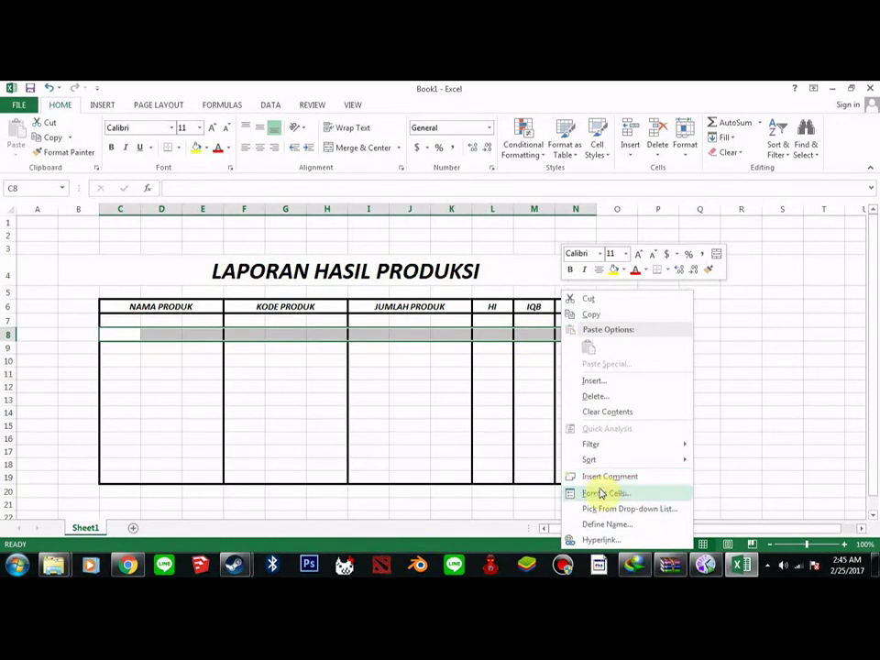
{"action": "left_click", "coordinate": [601, 493]}
{"action": "left_click", "coordinate": [610, 327]}
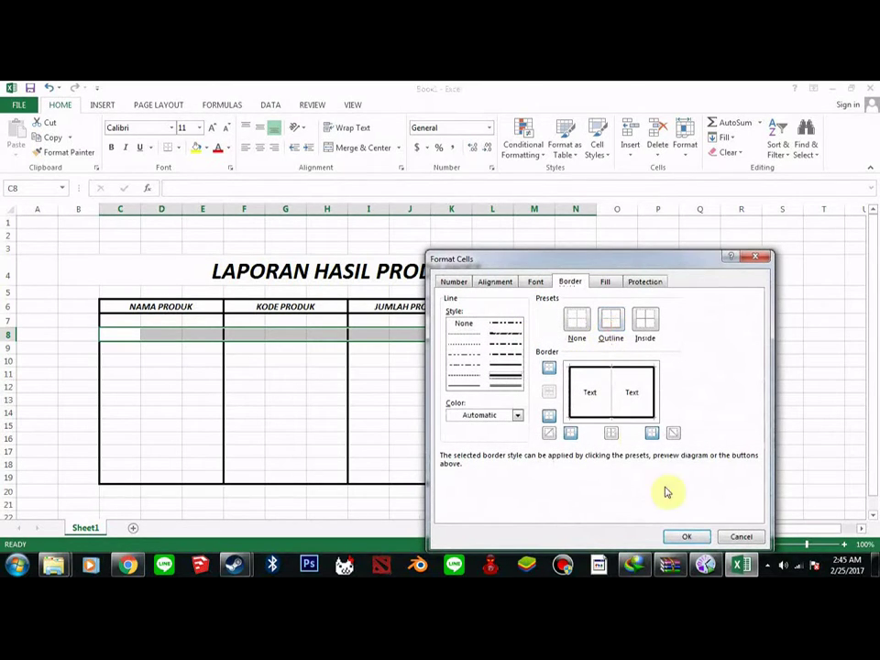
{"action": "left_click", "coordinate": [687, 535]}
{"action": "left_click", "coordinate": [271, 350]}
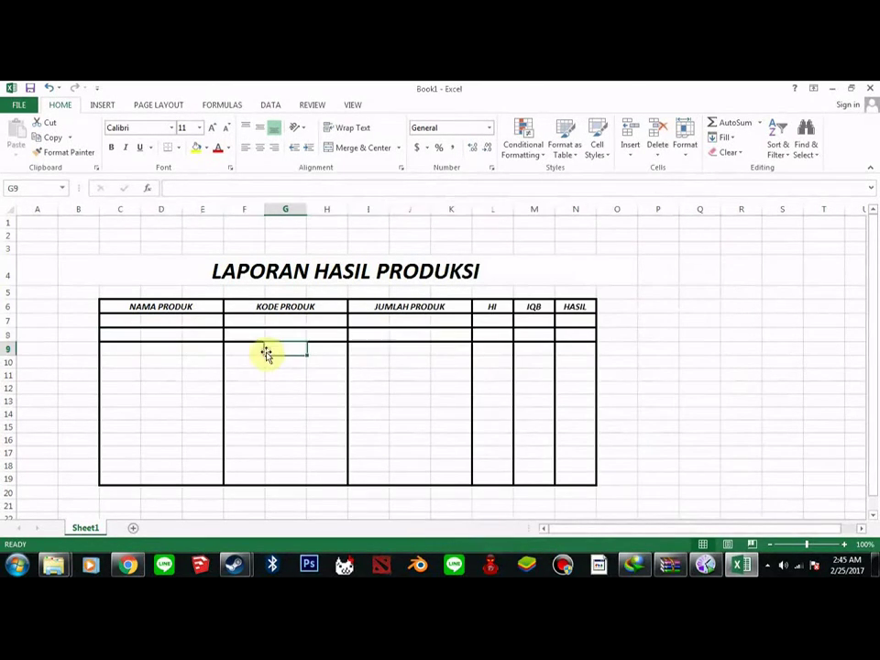
Step: Try to apply a thick outline border to the third data row C9:N9 through Format Cells
{"action": "left_click_drag", "start_coordinate": [133, 354], "coordinate": [567, 353]}
{"action": "right_click", "coordinate": [567, 353]}
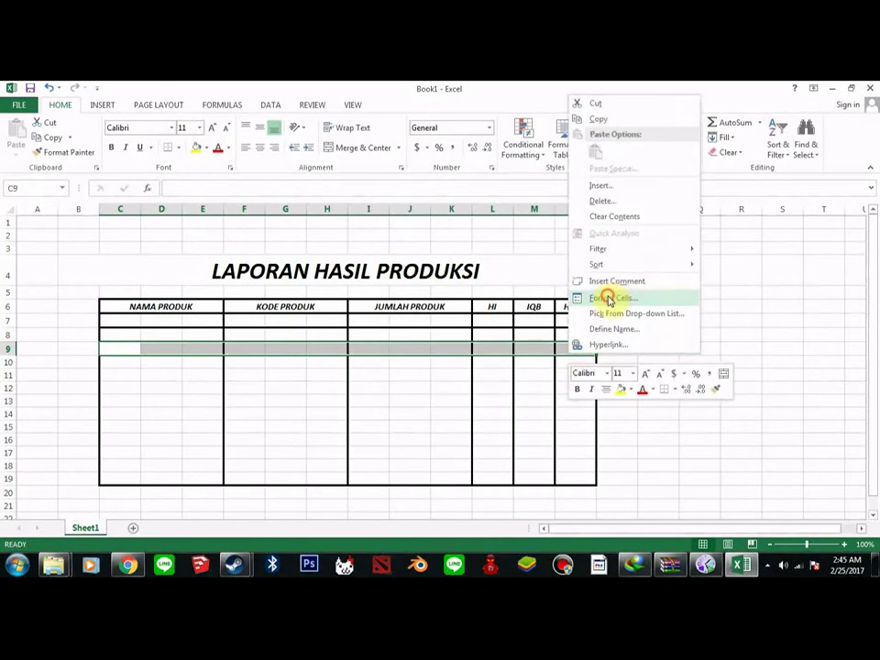
{"action": "left_click", "coordinate": [610, 299]}
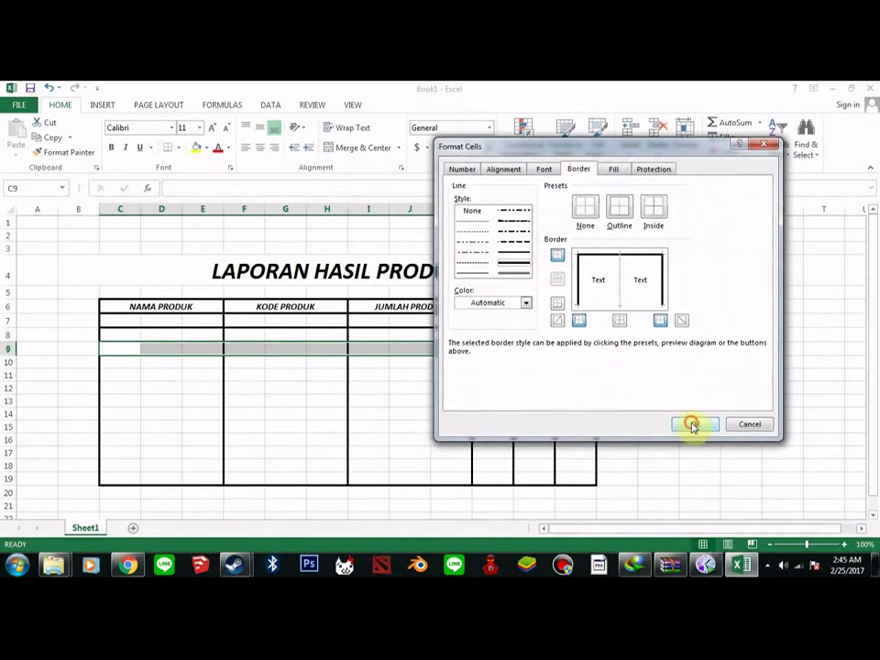
{"action": "left_click", "coordinate": [692, 425]}
{"action": "left_click", "coordinate": [291, 376]}
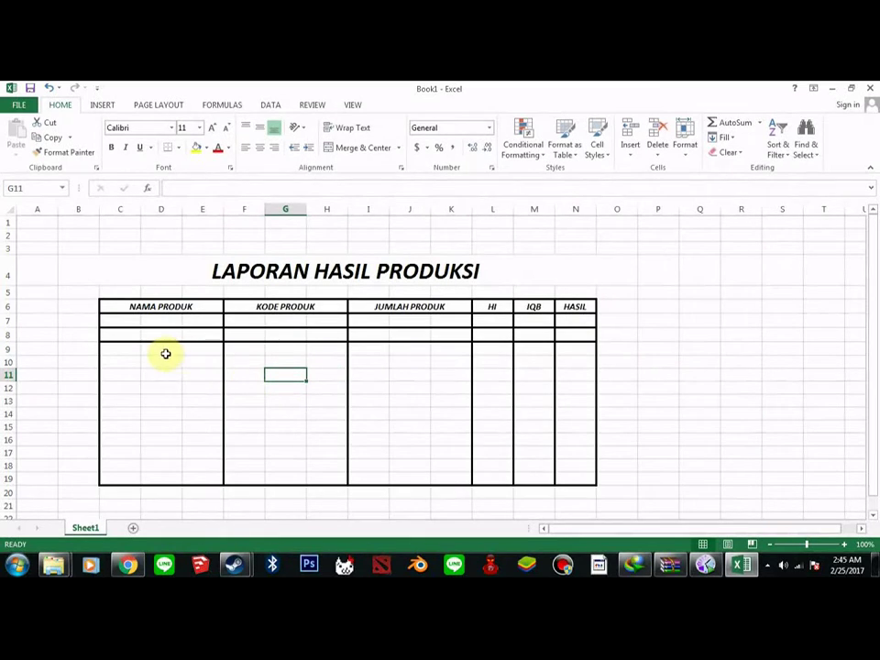
Step: Apply a thick outline border around the third data row C9:N9 through Format Cells
{"action": "left_click_drag", "start_coordinate": [137, 346], "coordinate": [569, 345]}
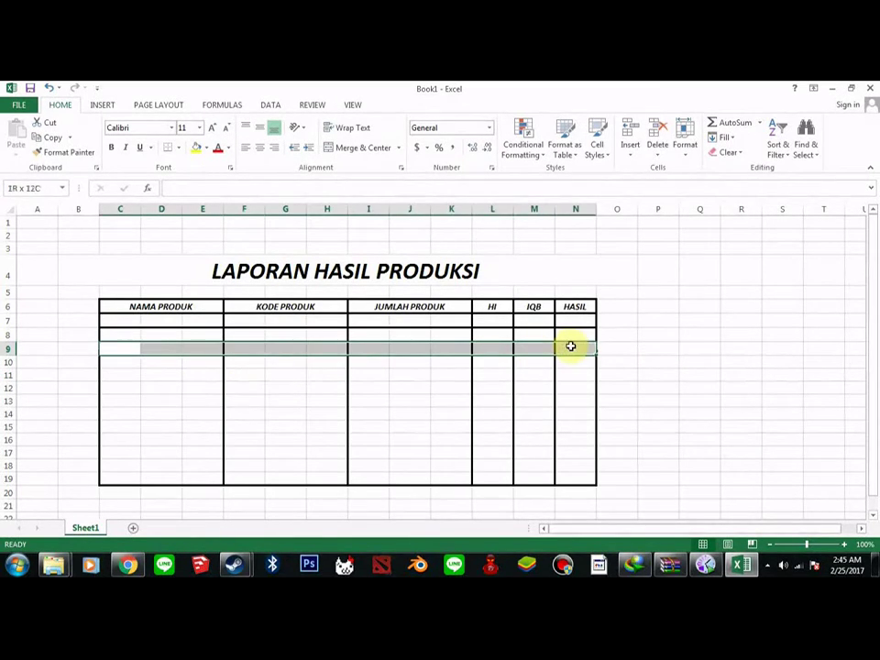
{"action": "right_click", "coordinate": [571, 350]}
{"action": "left_click", "coordinate": [623, 290]}
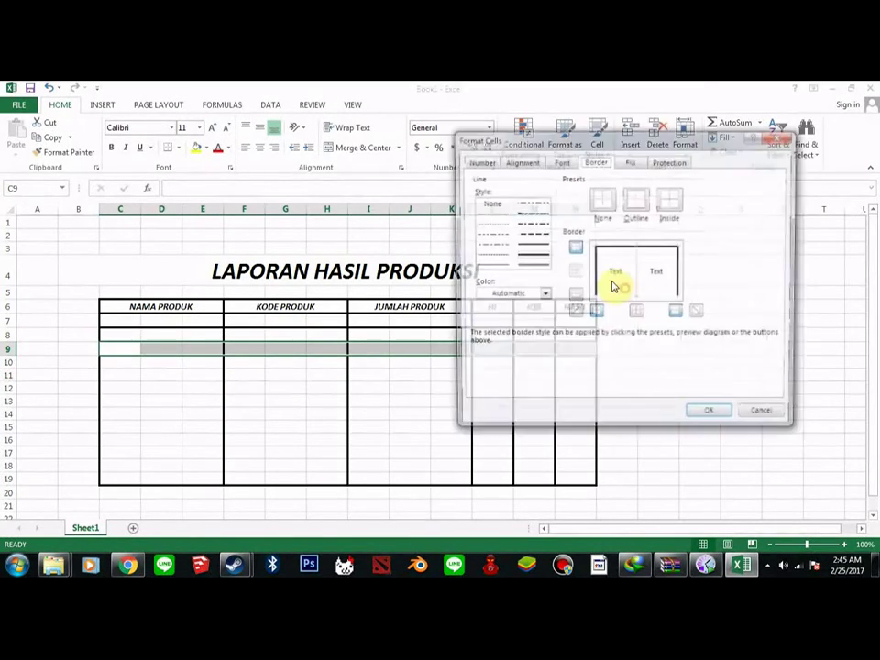
{"action": "left_click", "coordinate": [632, 204]}
{"action": "left_click", "coordinate": [706, 416]}
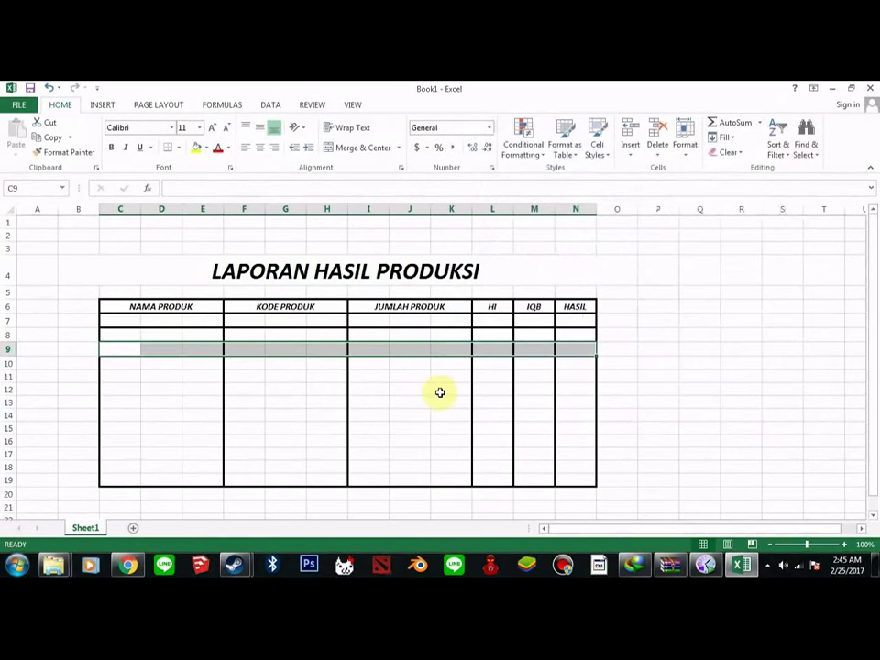
Step: Apply a thick outline border around the fourth data row C10:N10 through Format Cells
{"action": "left_click_drag", "start_coordinate": [112, 363], "coordinate": [569, 359]}
{"action": "right_click", "coordinate": [569, 360]}
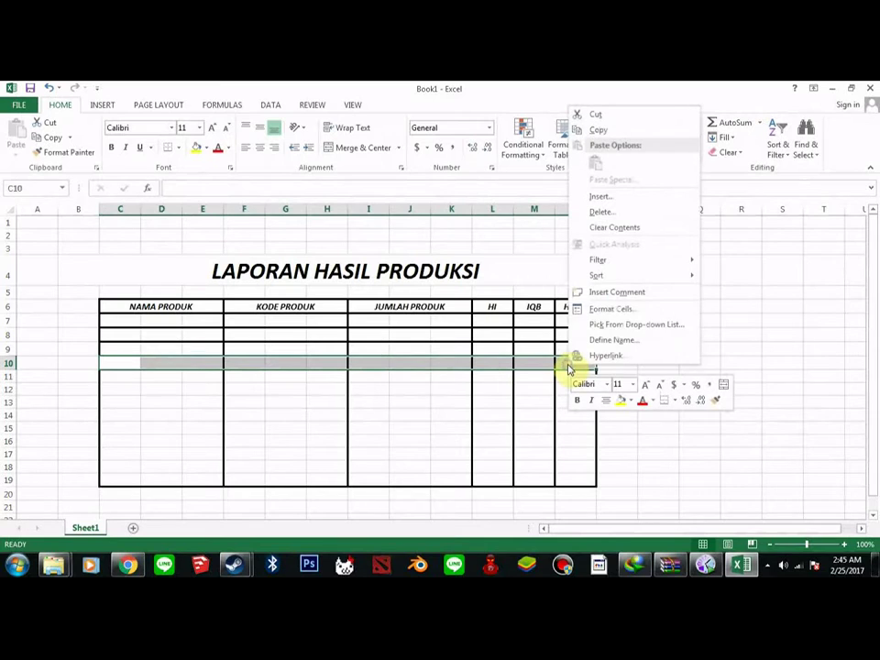
{"action": "left_click", "coordinate": [616, 314]}
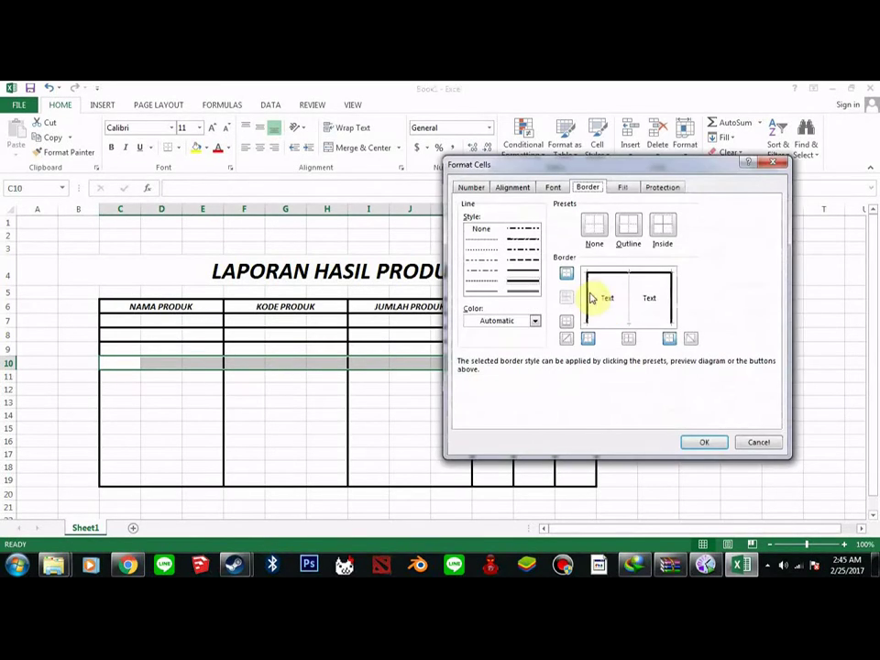
{"action": "left_click", "coordinate": [701, 442]}
Step: Apply thick outline and inside horizontal borders to the remaining data rows C11:M19 through Format Cells
{"action": "left_click_drag", "start_coordinate": [120, 376], "coordinate": [546, 479]}
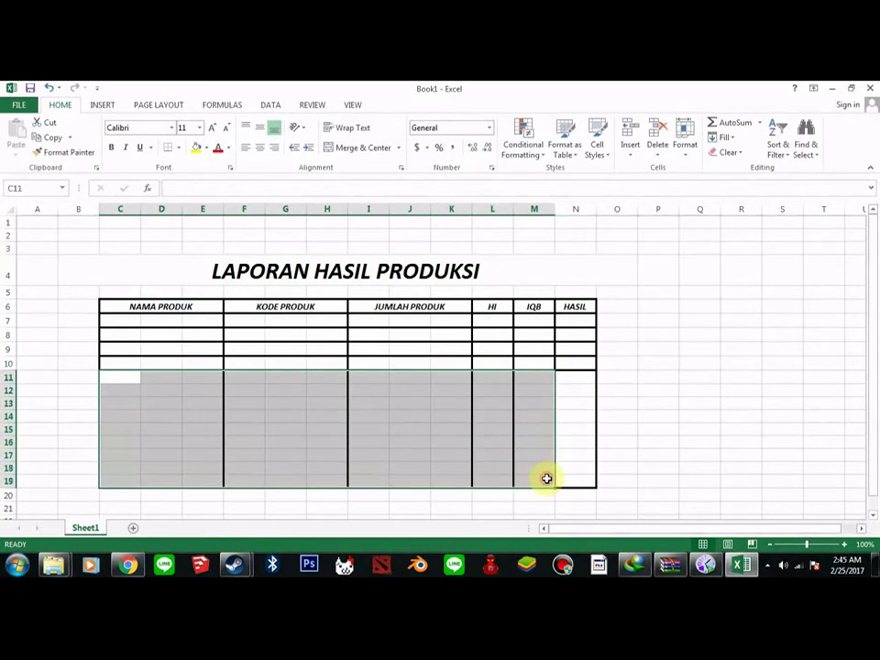
{"action": "right_click", "coordinate": [292, 392]}
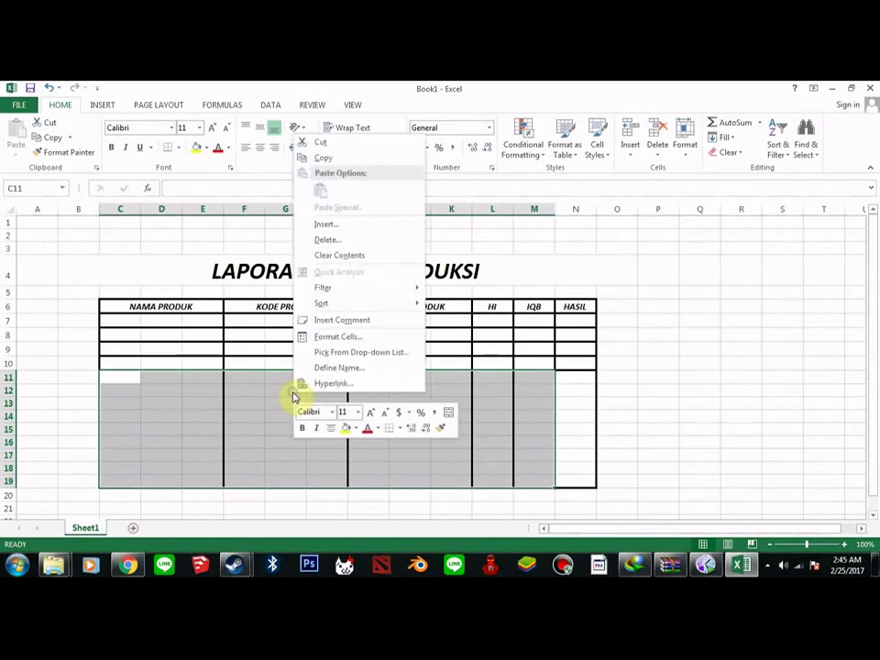
{"action": "left_click", "coordinate": [337, 338]}
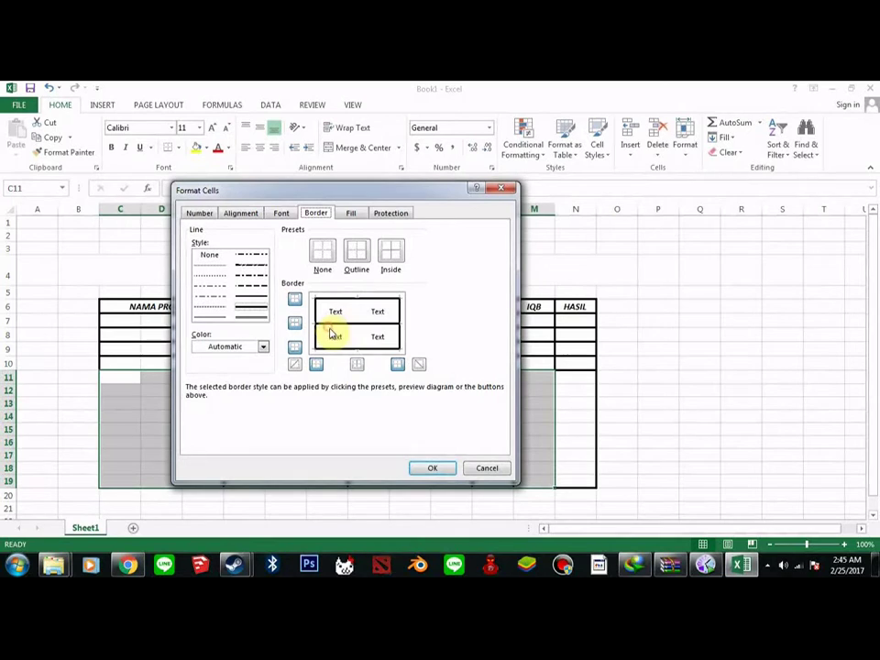
{"action": "left_click", "coordinate": [432, 472]}
{"action": "left_click", "coordinate": [365, 449]}
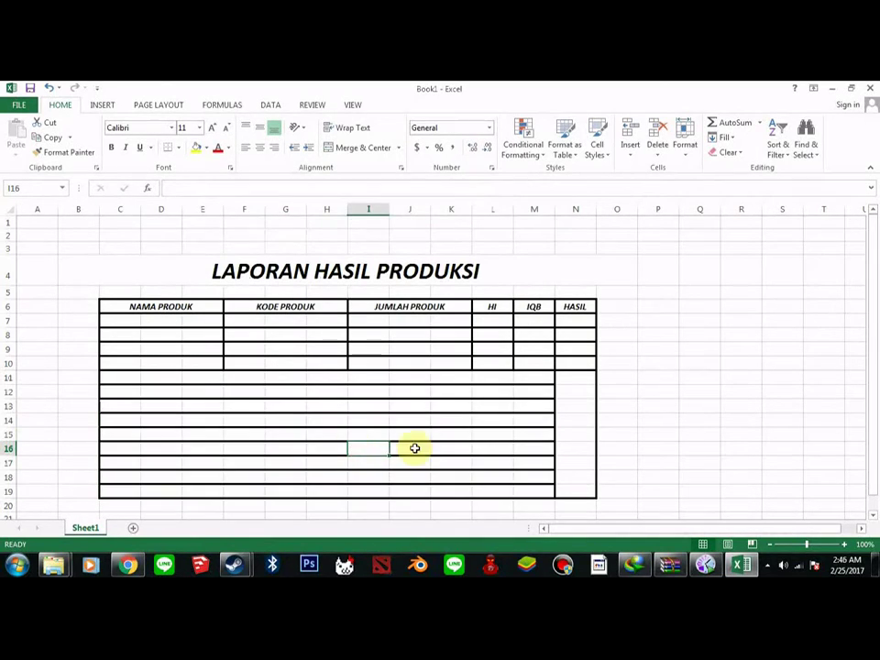
Step: Add thick inside horizontal borders across C11:N19 through Format Cells so the row lines include the HASIL column
{"action": "left_click", "coordinate": [574, 419]}
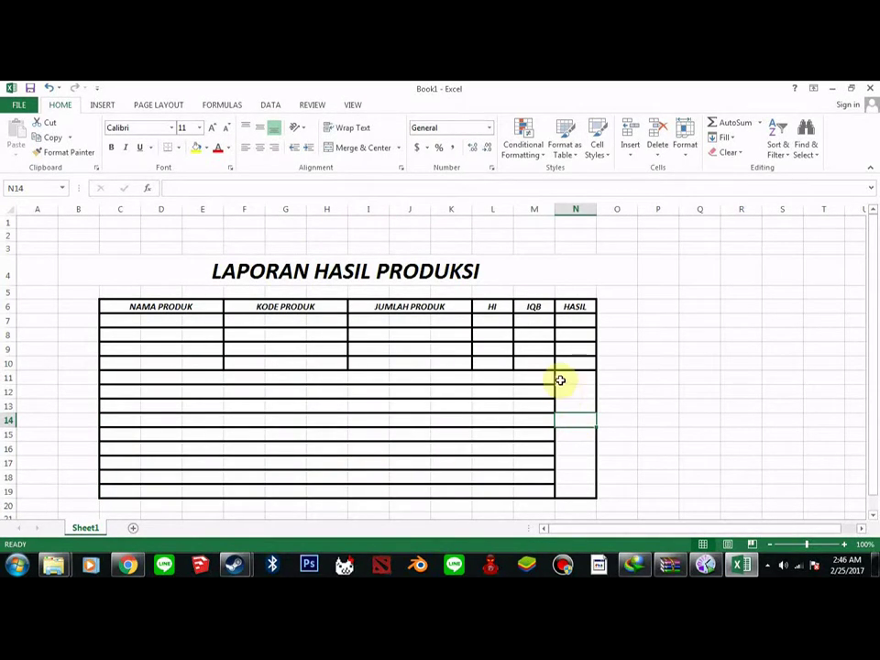
{"action": "left_click_drag", "start_coordinate": [113, 378], "coordinate": [583, 486]}
{"action": "right_click", "coordinate": [576, 378]}
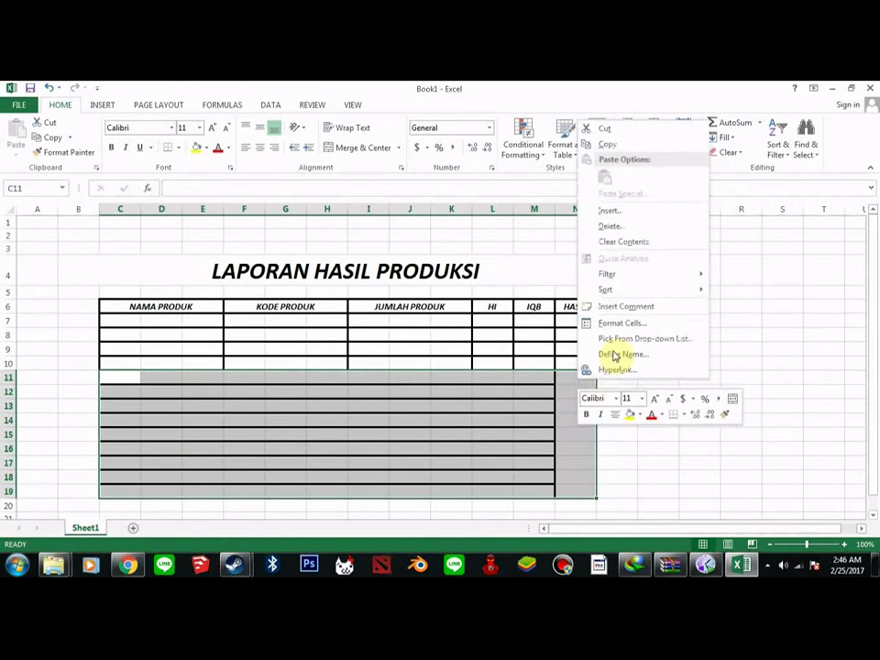
{"action": "left_click", "coordinate": [626, 323]}
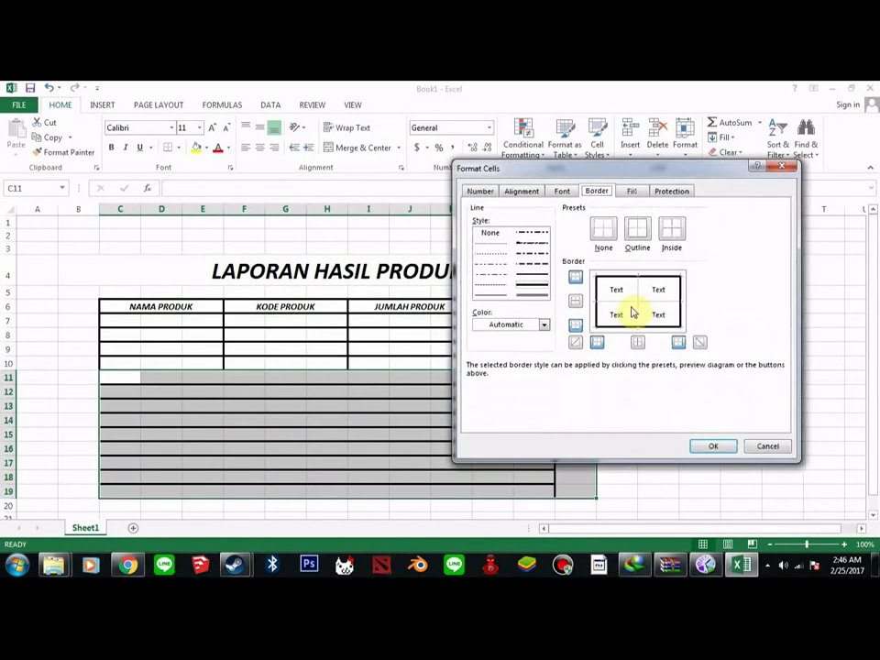
{"action": "left_click", "coordinate": [624, 301]}
{"action": "left_click", "coordinate": [710, 444]}
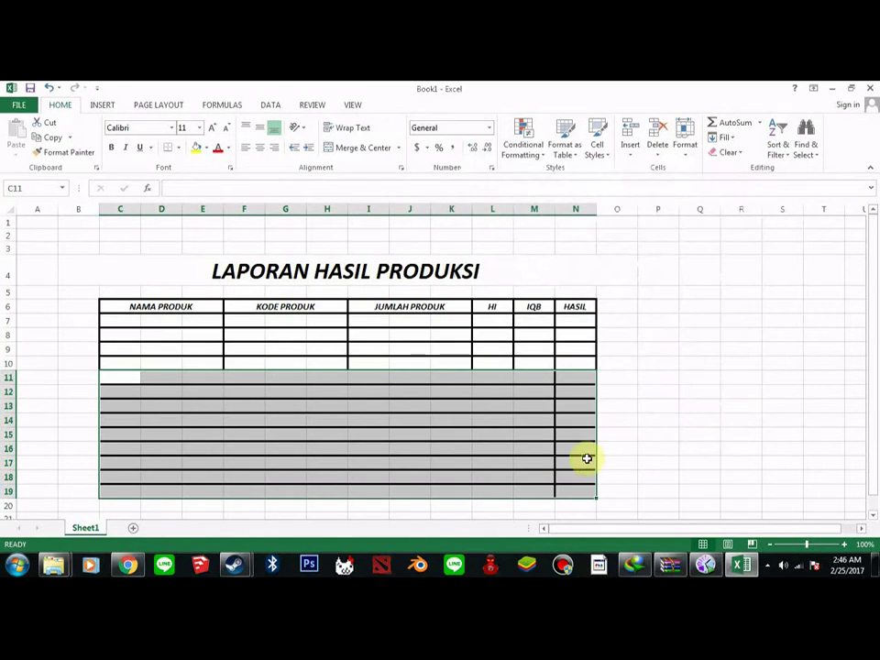
{"action": "left_click", "coordinate": [570, 434]}
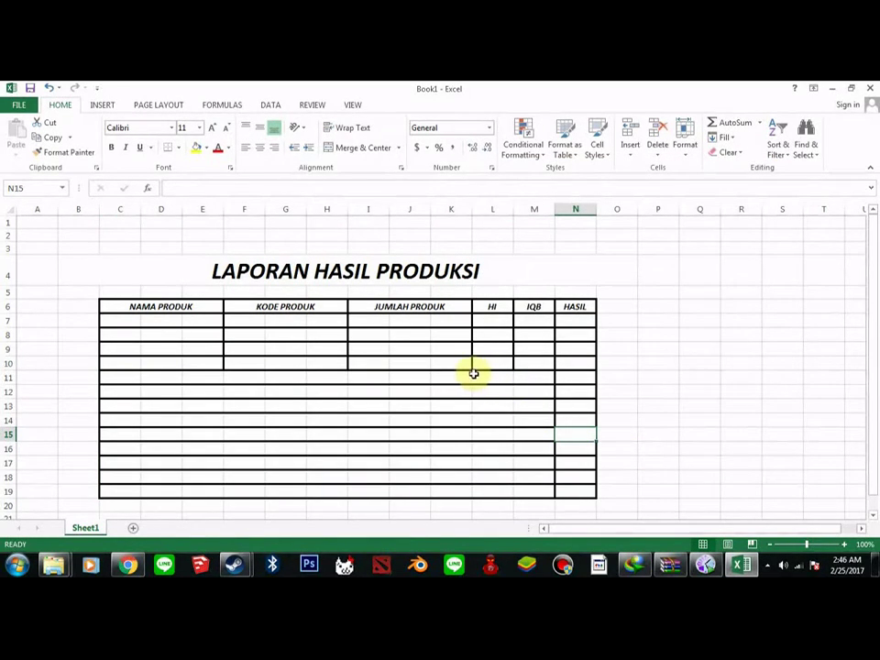
Step: Add thick left and right borders to I11:K19 under the JUMLAH PRODUK heading through Format Cells
{"action": "left_click_drag", "start_coordinate": [347, 376], "coordinate": [404, 442]}
{"action": "left_click", "coordinate": [393, 407]}
{"action": "left_click_drag", "start_coordinate": [353, 377], "coordinate": [456, 491]}
{"action": "right_click", "coordinate": [452, 448]}
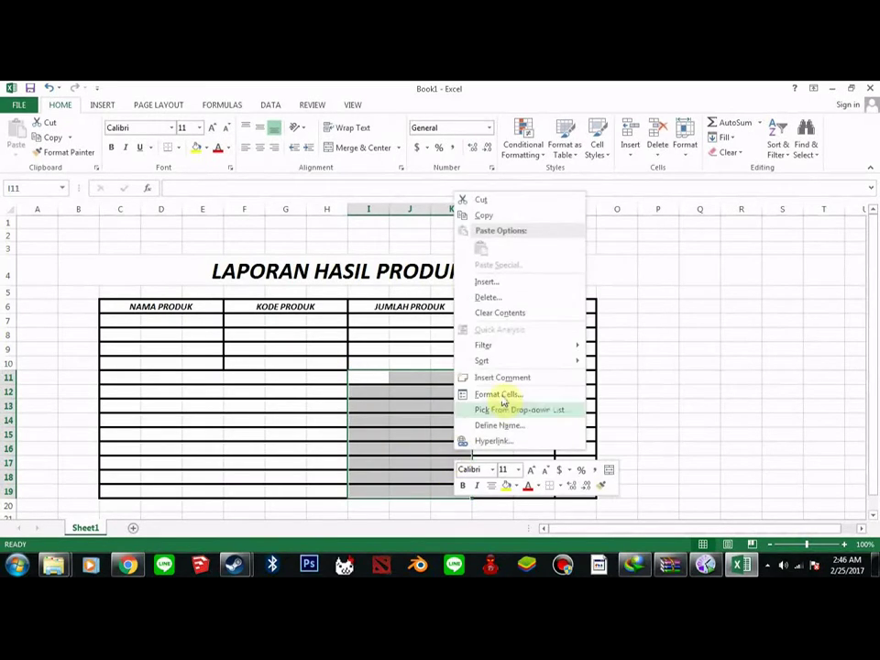
{"action": "left_click", "coordinate": [509, 393]}
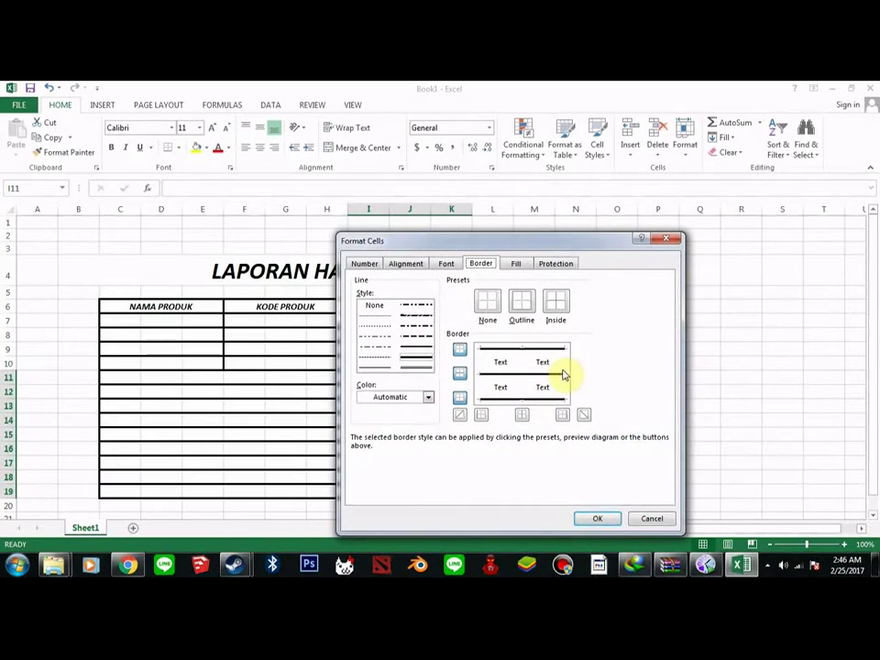
{"action": "left_click", "coordinate": [563, 373]}
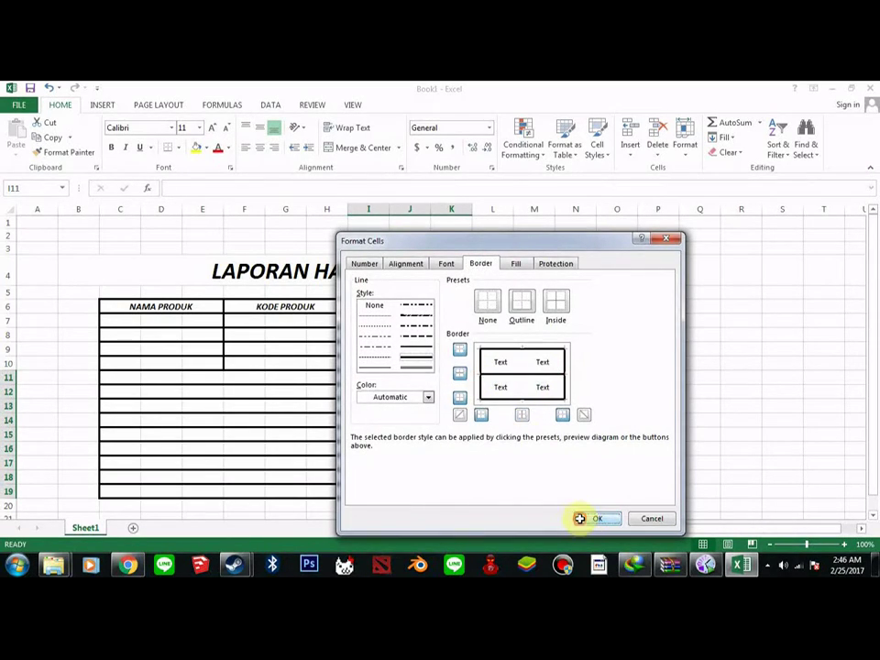
{"action": "left_click", "coordinate": [595, 518]}
{"action": "left_click", "coordinate": [321, 433]}
Step: Add a thick left border to F11:H19 under the KODE PRODUK heading through Format Cells
{"action": "left_click_drag", "start_coordinate": [226, 375], "coordinate": [328, 492]}
{"action": "right_click", "coordinate": [313, 447]}
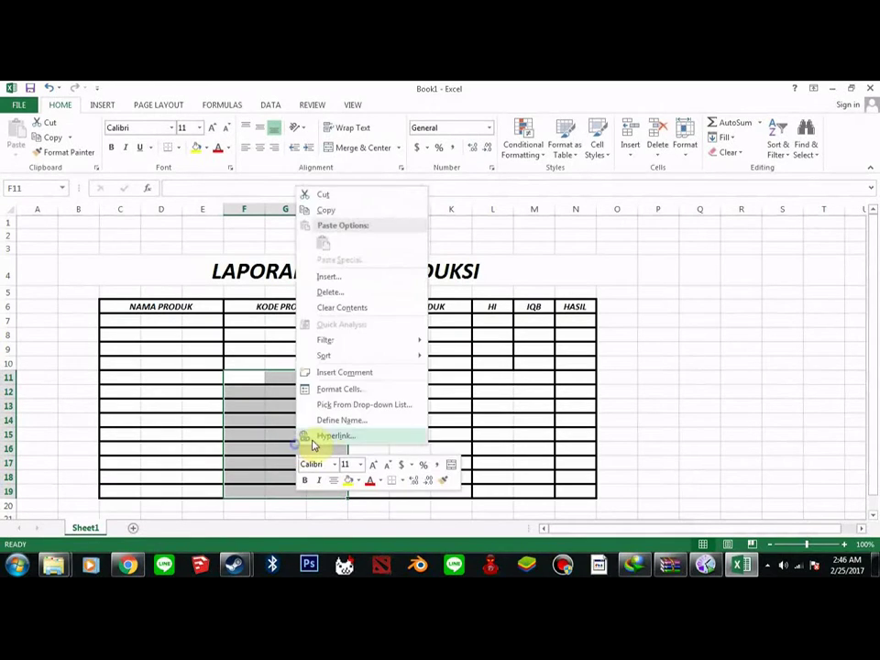
{"action": "left_click", "coordinate": [342, 388]}
{"action": "left_click", "coordinate": [314, 360]}
{"action": "left_click", "coordinate": [431, 513]}
{"action": "left_click", "coordinate": [526, 437]}
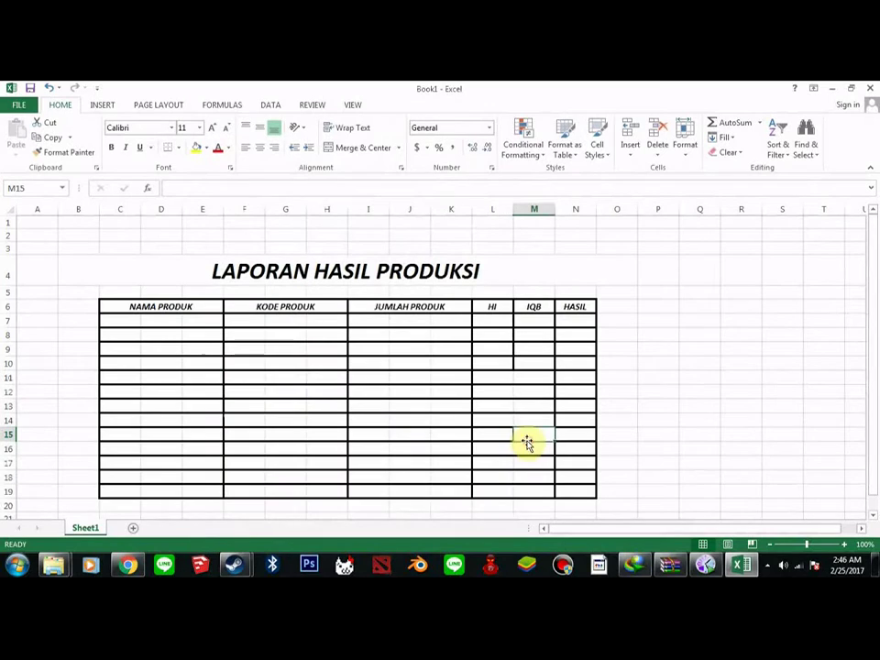
Step: Add a thick right border to L11:L19 under the HI heading through Format Cells
{"action": "left_click_drag", "start_coordinate": [483, 375], "coordinate": [491, 491]}
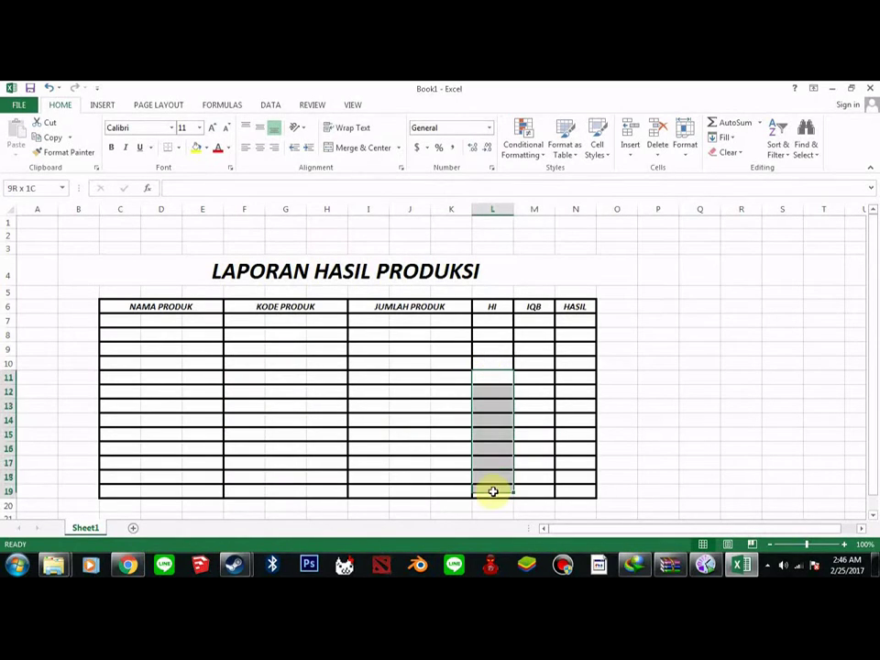
{"action": "right_click", "coordinate": [500, 455]}
{"action": "left_click", "coordinate": [548, 397]}
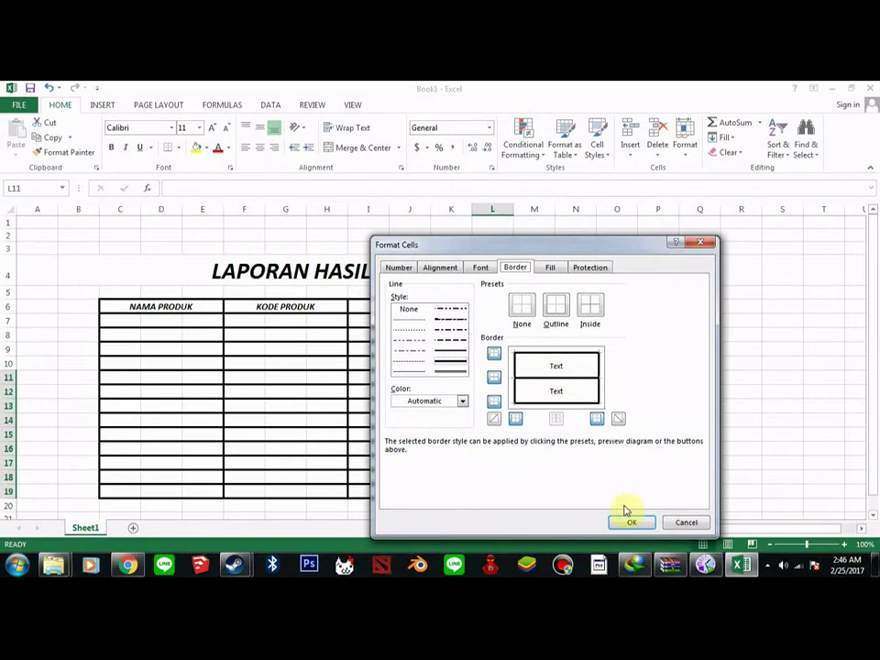
{"action": "left_click", "coordinate": [622, 519]}
{"action": "left_click", "coordinate": [564, 437]}
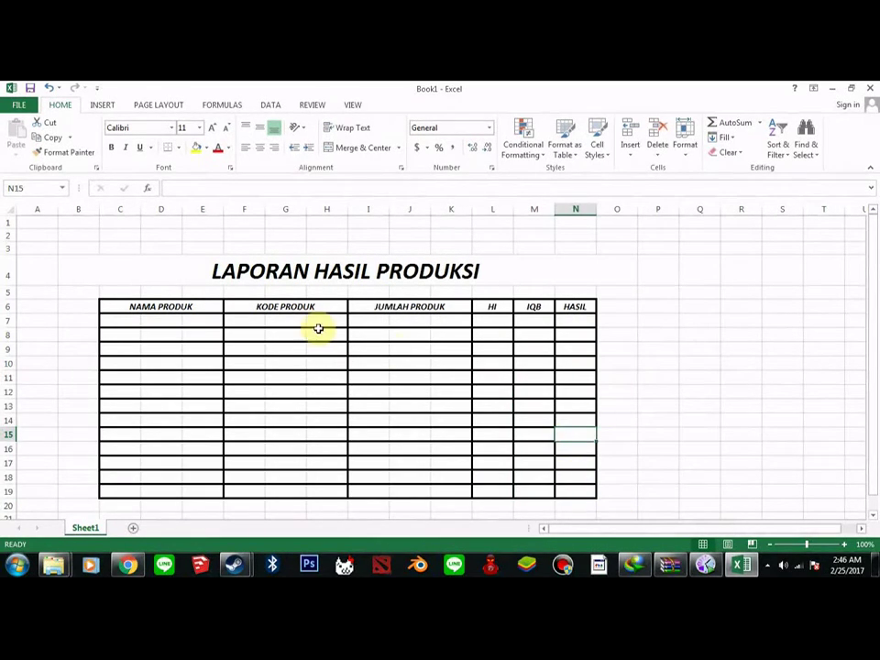
Step: Merge and center C7:E7, F7:H7 and I7:K7 separately in the first data row
{"action": "double_click", "coordinate": [143, 320]}
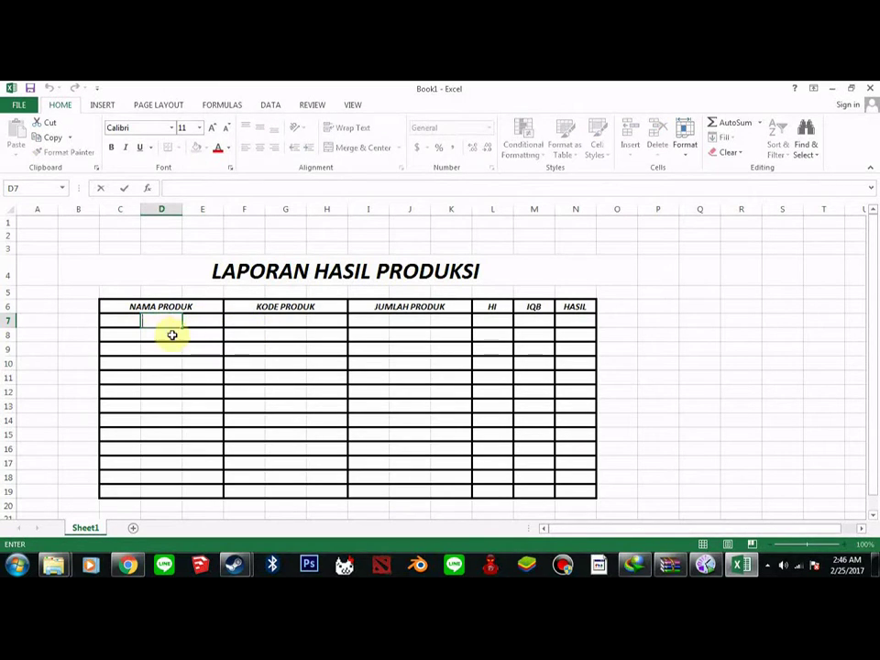
{"action": "left_click_drag", "start_coordinate": [122, 320], "coordinate": [195, 324]}
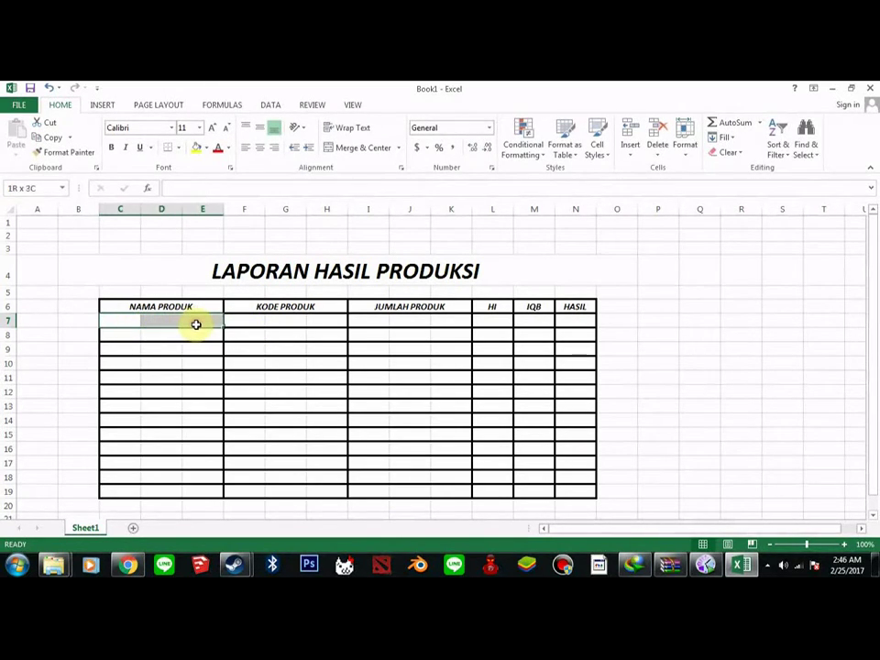
{"action": "right_click", "coordinate": [195, 324]}
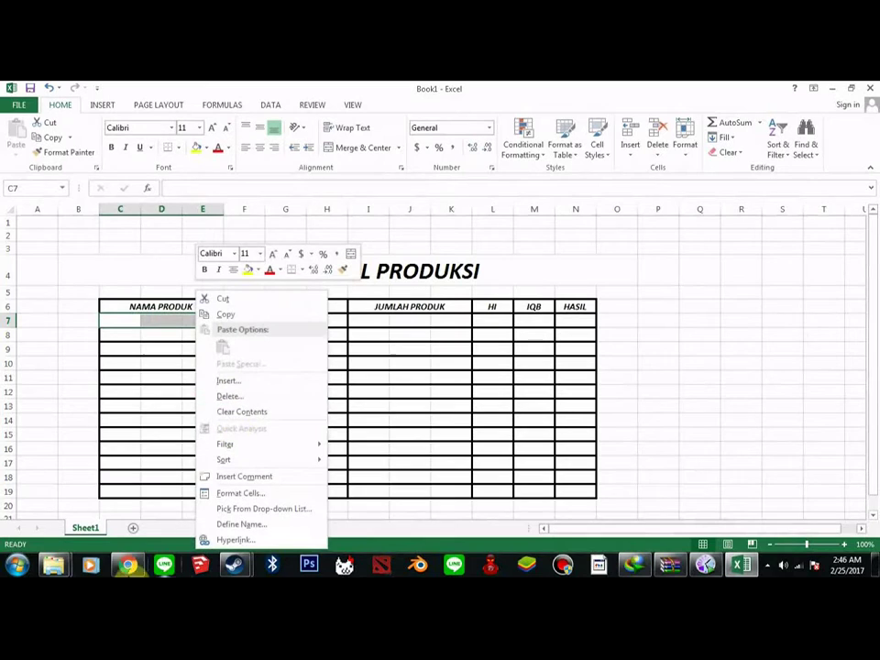
{"action": "left_click", "coordinate": [238, 495]}
{"action": "left_click", "coordinate": [399, 257]}
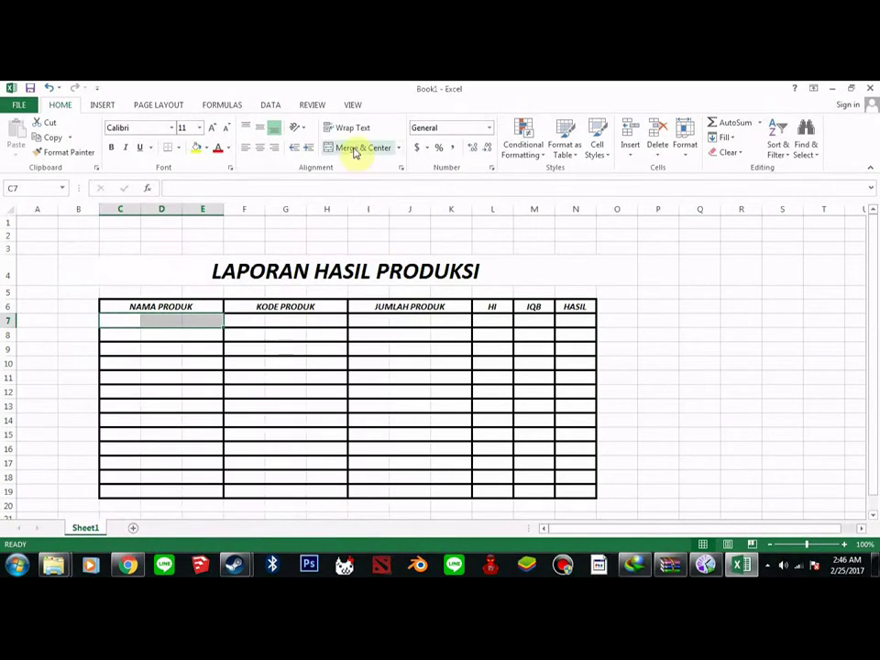
{"action": "left_click", "coordinate": [357, 147]}
{"action": "left_click", "coordinate": [240, 320]}
{"action": "left_click_drag", "start_coordinate": [240, 319], "coordinate": [444, 327]}
{"action": "left_click", "coordinate": [361, 146]}
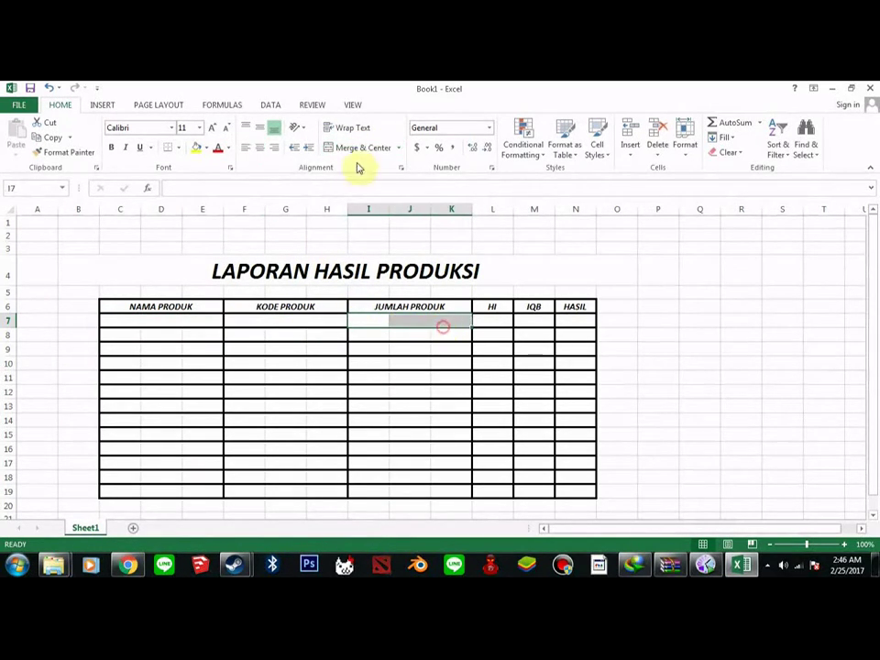
{"action": "left_click", "coordinate": [359, 148]}
Step: Merge and center C8:E8, F8:H8 and I8:K8 separately in the second data row
{"action": "left_click_drag", "start_coordinate": [117, 338], "coordinate": [313, 338]}
{"action": "left_click", "coordinate": [335, 156]}
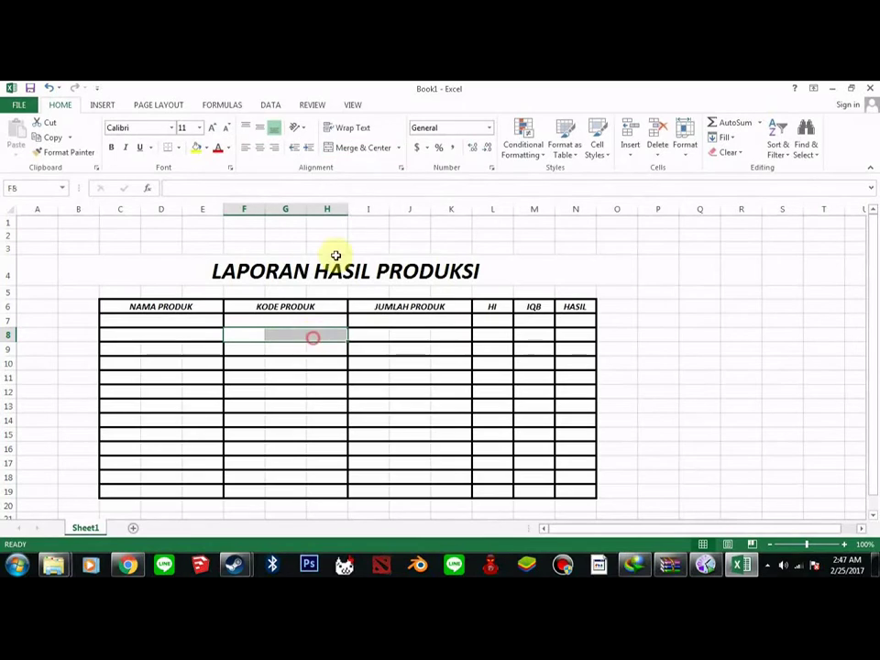
{"action": "left_click", "coordinate": [365, 151]}
{"action": "left_click_drag", "start_coordinate": [380, 337], "coordinate": [443, 336]}
{"action": "left_click", "coordinate": [369, 150]}
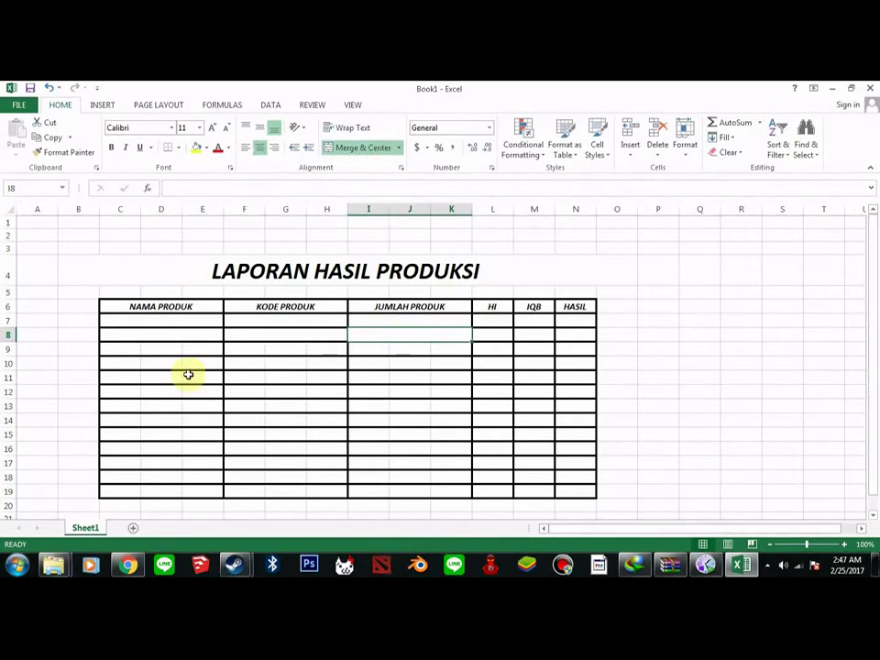
Step: Select C9:E9, C11:E11 and C13:E13 together and merge and center each range under NAMA PRODUK
{"action": "left_click_drag", "start_coordinate": [129, 352], "coordinate": [189, 354]}
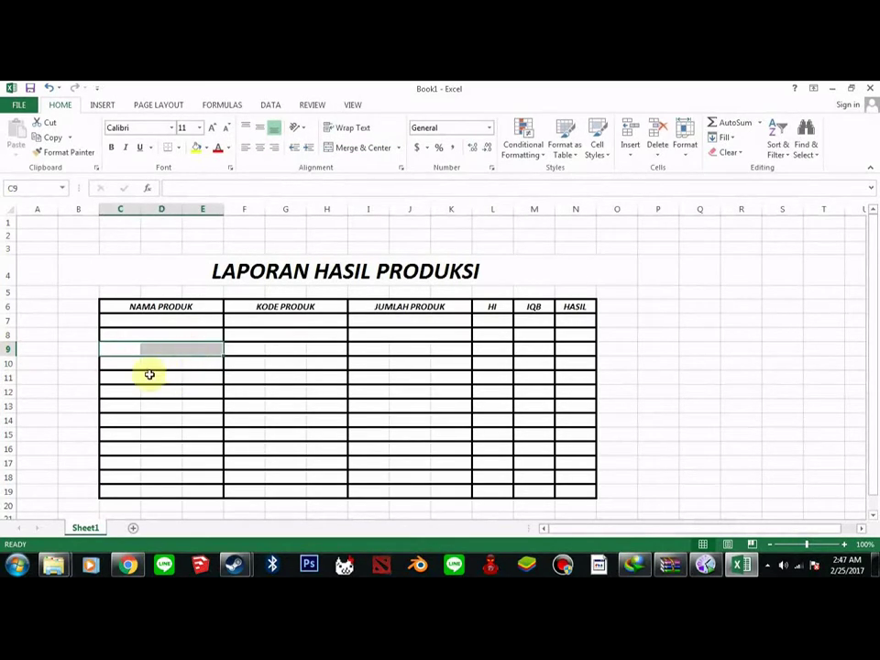
{"action": "left_click_drag", "start_coordinate": [117, 379], "coordinate": [184, 381]}
{"action": "left_click_drag", "start_coordinate": [115, 406], "coordinate": [189, 406]}
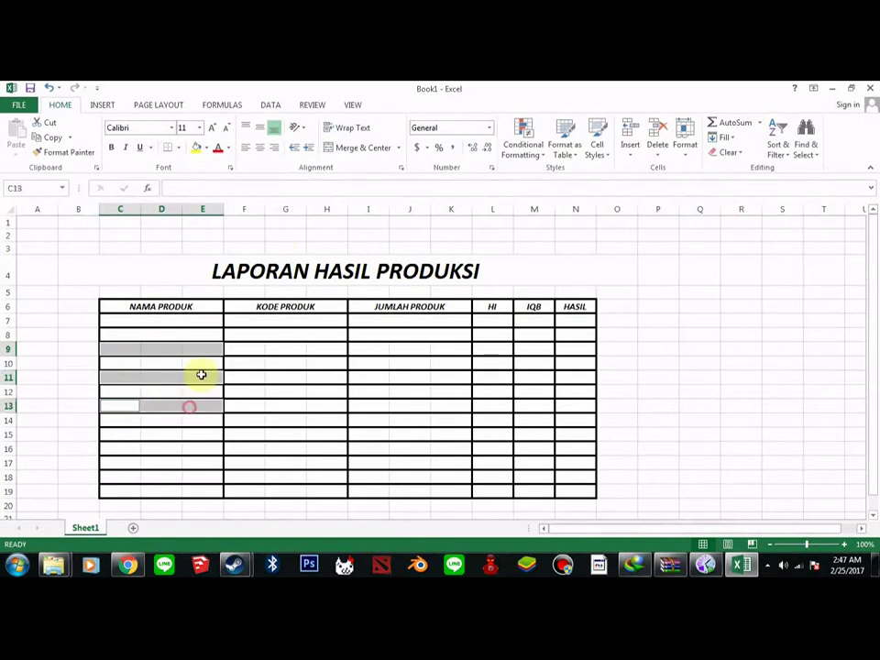
{"action": "left_click", "coordinate": [351, 149]}
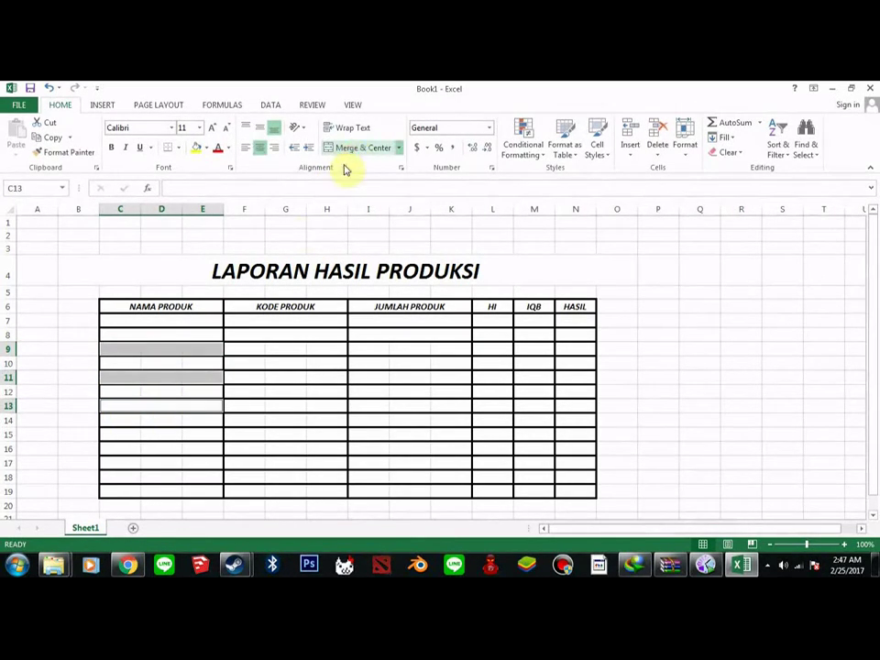
{"action": "left_click", "coordinate": [207, 387]}
{"action": "left_click", "coordinate": [209, 368]}
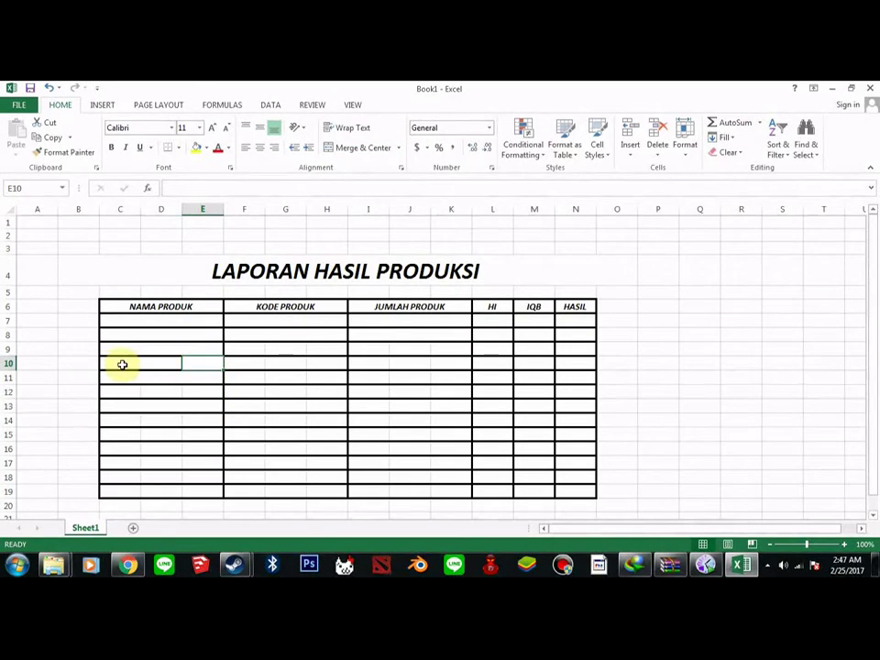
{"action": "left_click_drag", "start_coordinate": [122, 364], "coordinate": [193, 368]}
{"action": "left_click", "coordinate": [171, 385], "text": "ctrl"}
{"action": "left_click_drag", "start_coordinate": [122, 391], "coordinate": [195, 397]}
{"action": "left_click_drag", "start_coordinate": [122, 421], "coordinate": [197, 417]}
{"action": "left_click_drag", "start_coordinate": [116, 442], "coordinate": [198, 491]}
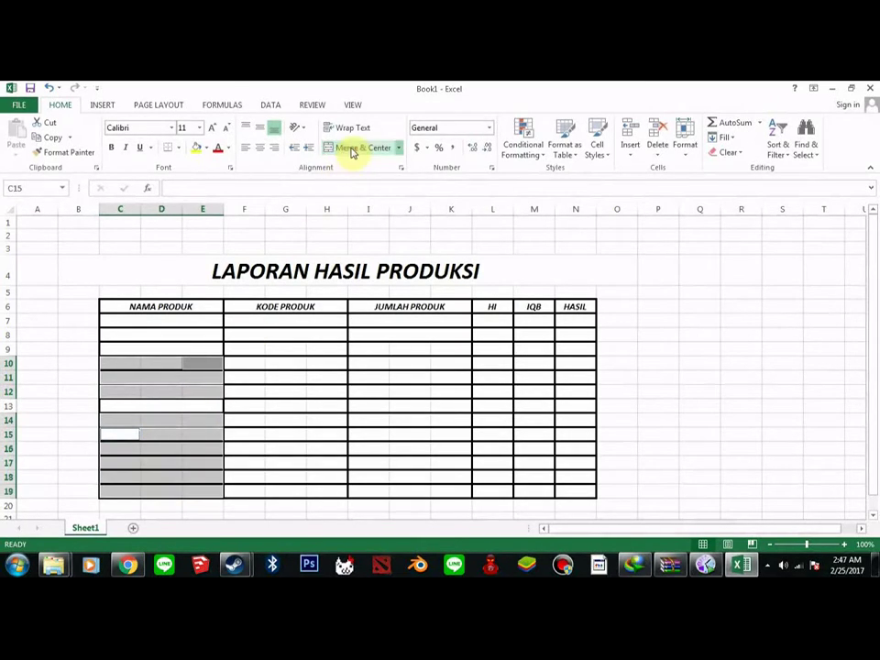
{"action": "left_click", "coordinate": [256, 363]}
{"action": "left_click", "coordinate": [151, 421]}
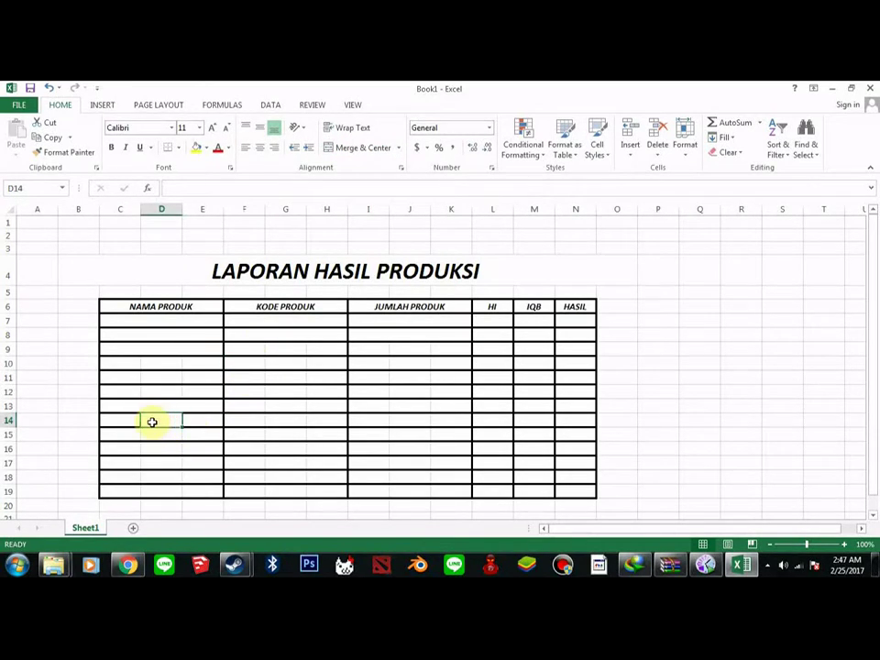
{"action": "left_click", "coordinate": [138, 394]}
{"action": "left_click", "coordinate": [161, 392]}
{"action": "left_click", "coordinate": [165, 371]}
{"action": "left_click", "coordinate": [167, 359]}
{"action": "left_click", "coordinate": [168, 348]}
{"action": "left_click", "coordinate": [143, 367]}
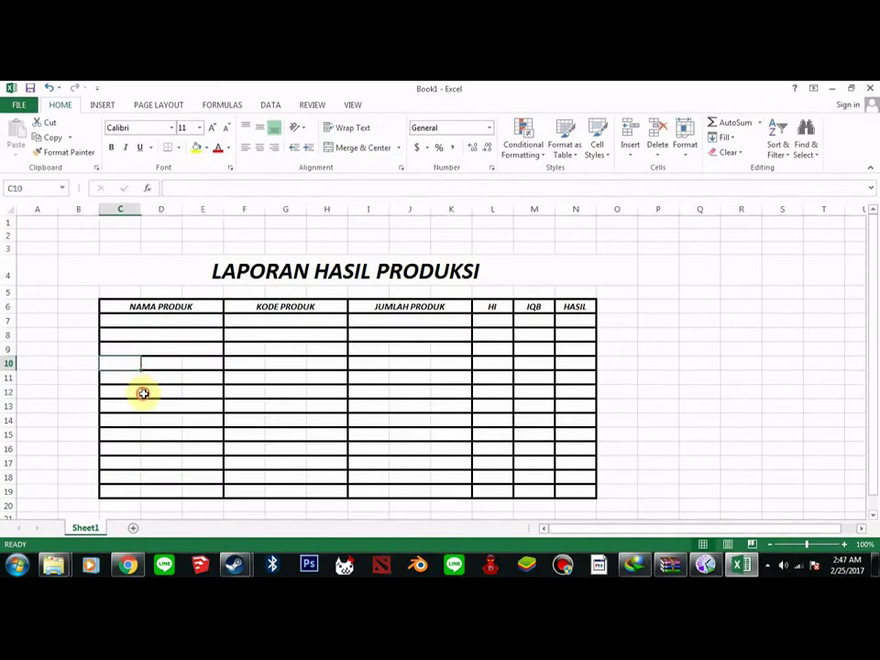
{"action": "left_click", "coordinate": [141, 394]}
{"action": "left_click", "coordinate": [136, 408]}
{"action": "left_click", "coordinate": [122, 391]}
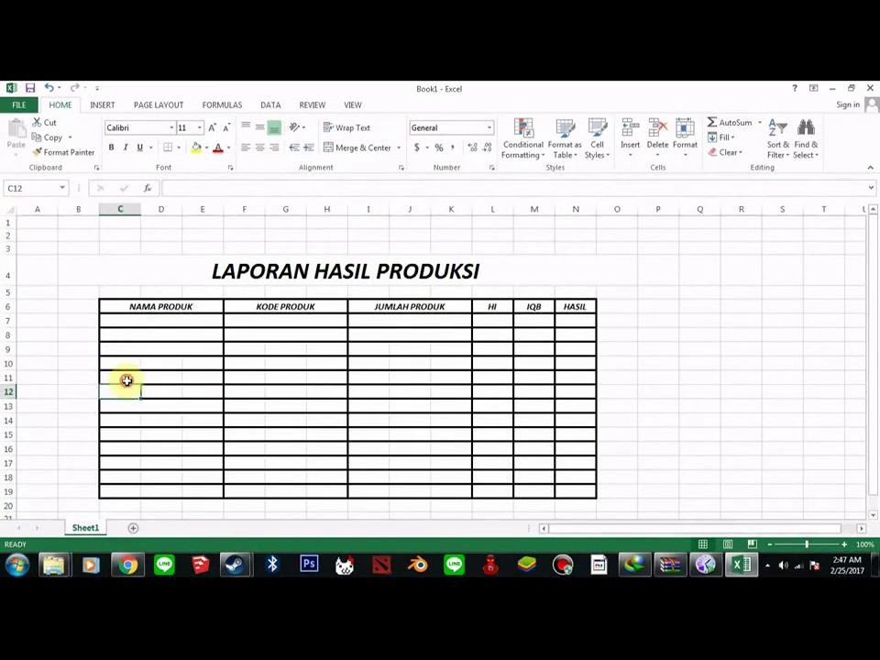
{"action": "left_click", "coordinate": [128, 375]}
{"action": "left_click", "coordinate": [127, 364]}
Step: Try merging and centering C10:E12 as one block, and undo the merge
{"action": "left_click_drag", "start_coordinate": [171, 392], "coordinate": [198, 393]}
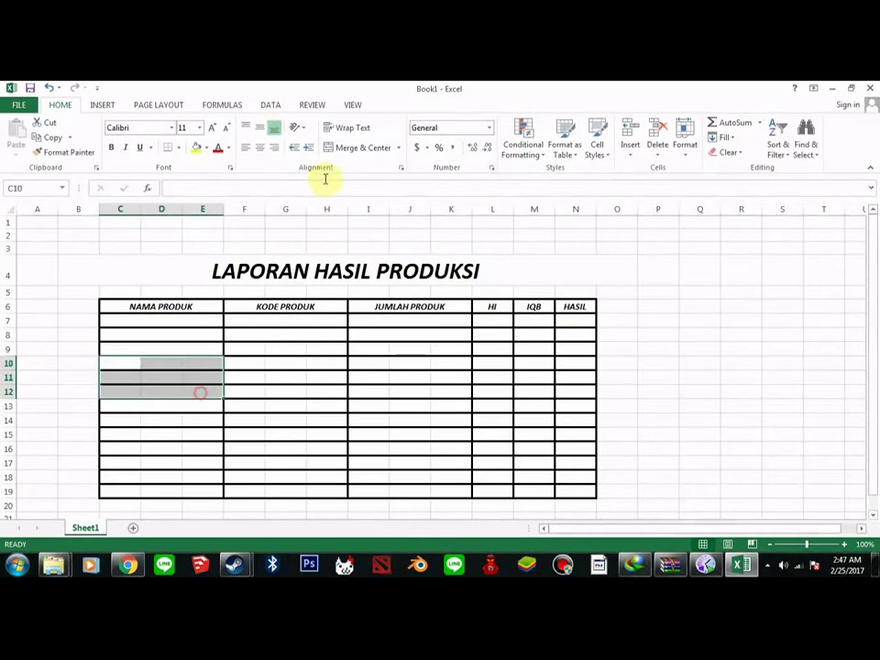
{"action": "left_click", "coordinate": [348, 152]}
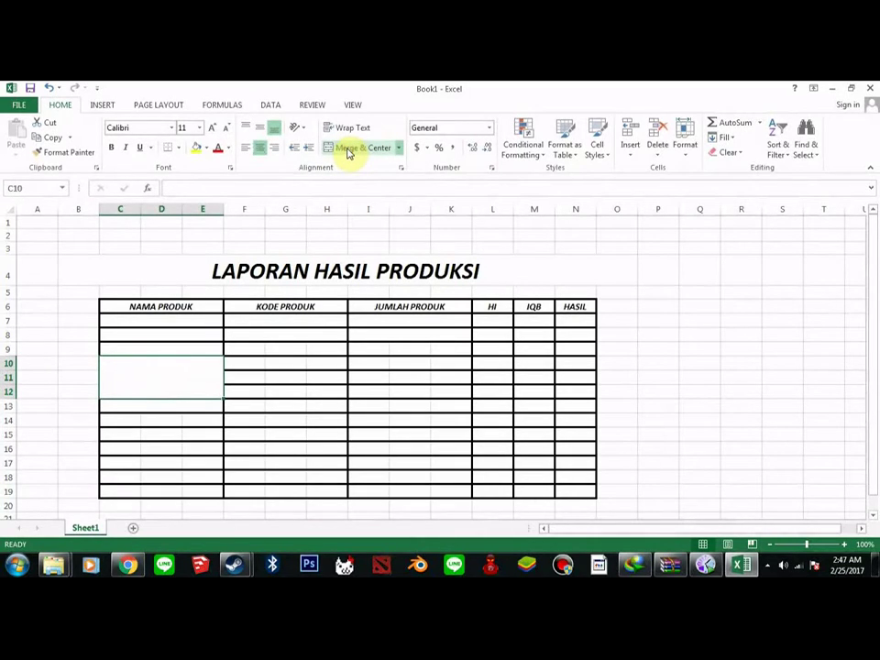
{"action": "key", "text": "ctrl+z"}
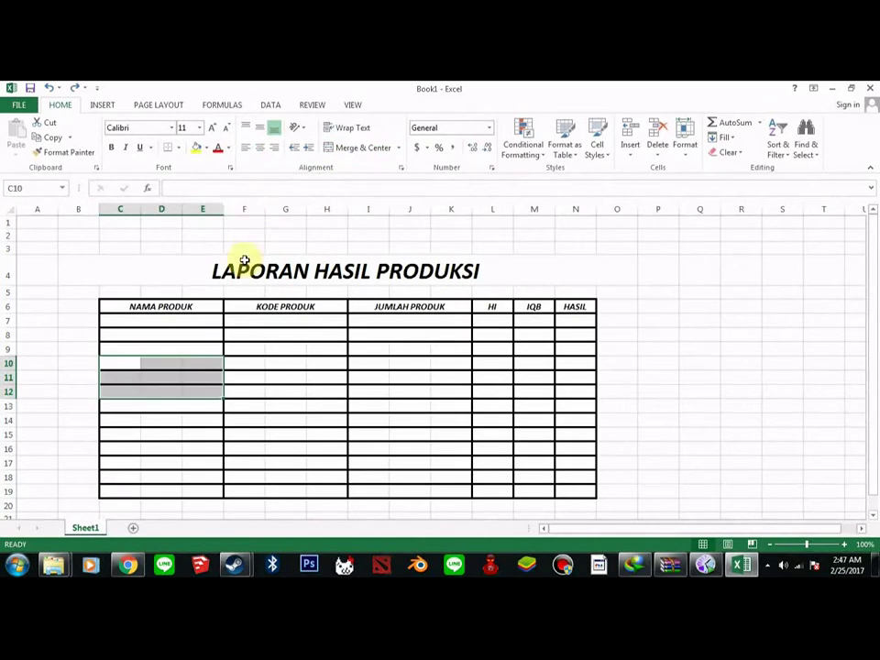
Step: Merge and center C10:E10 and C11:E11 separately under NAMA PRODUK
{"action": "left_click", "coordinate": [152, 386]}
{"action": "left_click_drag", "start_coordinate": [127, 365], "coordinate": [193, 363]}
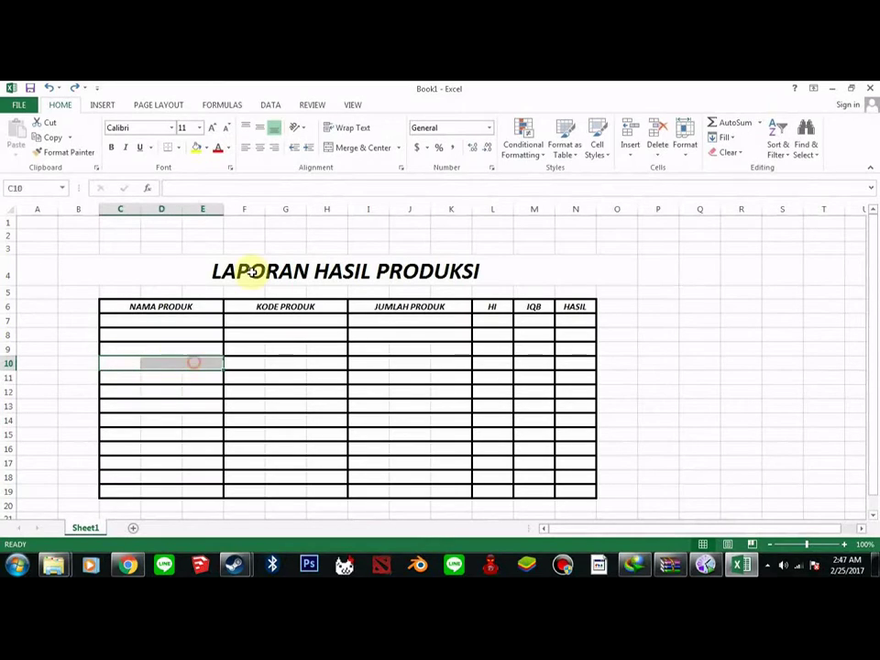
{"action": "left_click", "coordinate": [348, 148]}
{"action": "left_click_drag", "start_coordinate": [122, 375], "coordinate": [190, 378]}
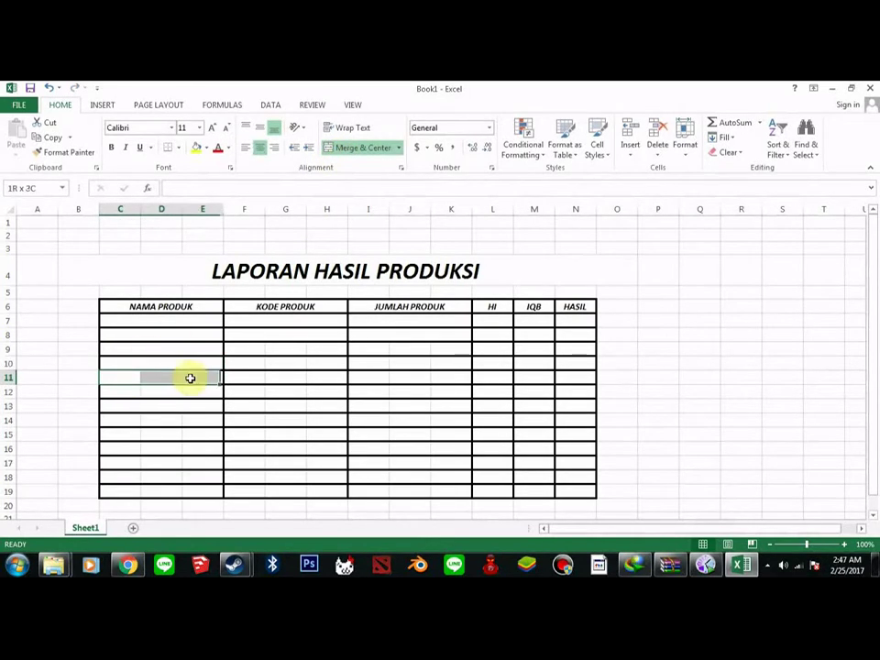
{"action": "left_click", "coordinate": [362, 147]}
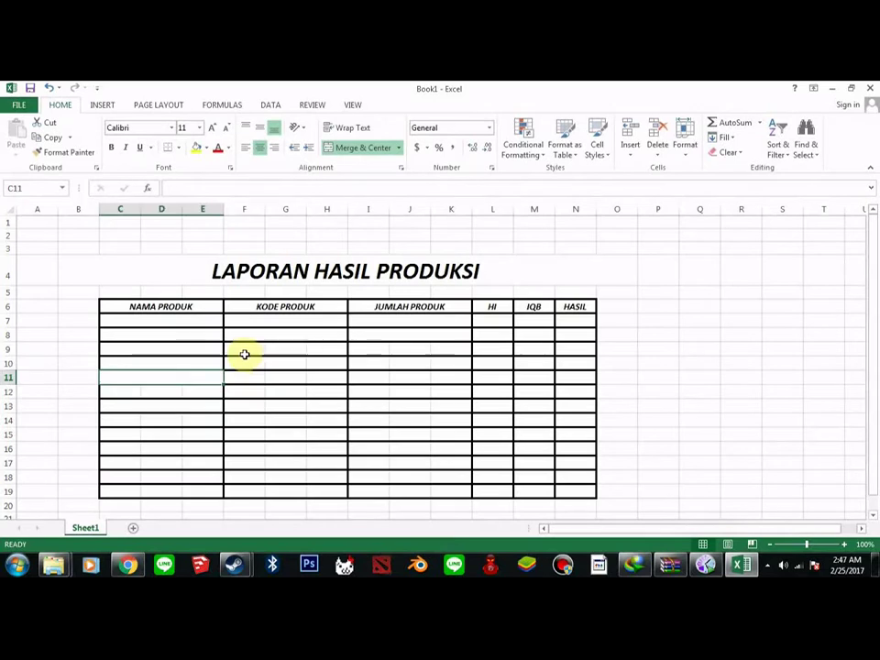
Step: Merge and center F9:H9 and F10:H10 separately under KODE PRODUK
{"action": "left_click_drag", "start_coordinate": [245, 354], "coordinate": [308, 348]}
{"action": "left_click", "coordinate": [362, 147]}
{"action": "left_click", "coordinate": [256, 365]}
{"action": "left_click_drag", "start_coordinate": [255, 366], "coordinate": [314, 362]}
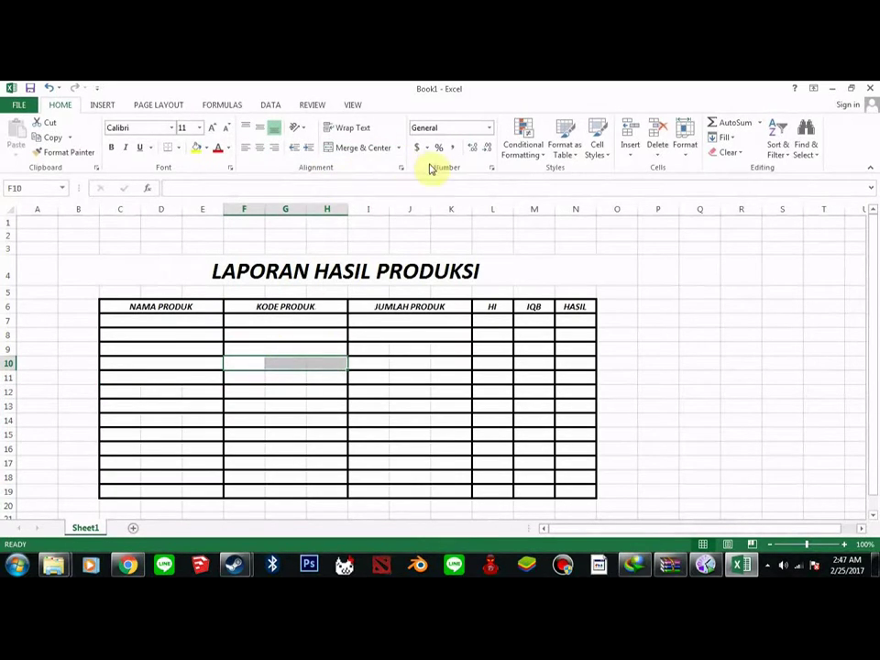
{"action": "left_click", "coordinate": [367, 148]}
Step: Merge and center I9:K9 and I10:K10 separately under JUMLAH PRODUK
{"action": "left_click_drag", "start_coordinate": [370, 346], "coordinate": [439, 351]}
{"action": "left_click", "coordinate": [383, 149]}
{"action": "left_click", "coordinate": [366, 364]}
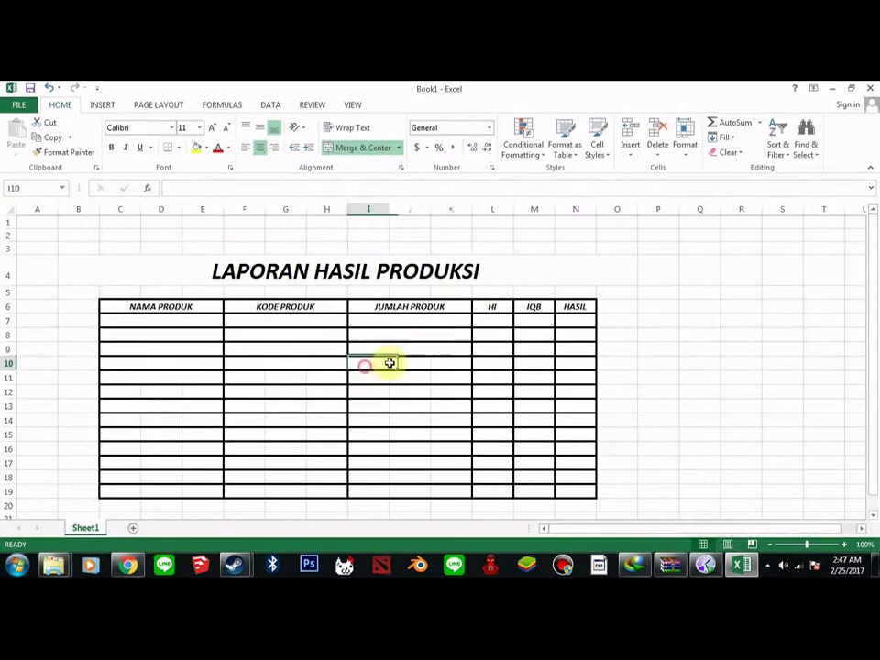
{"action": "left_click_drag", "start_coordinate": [389, 364], "coordinate": [434, 361]}
{"action": "left_click", "coordinate": [371, 149]}
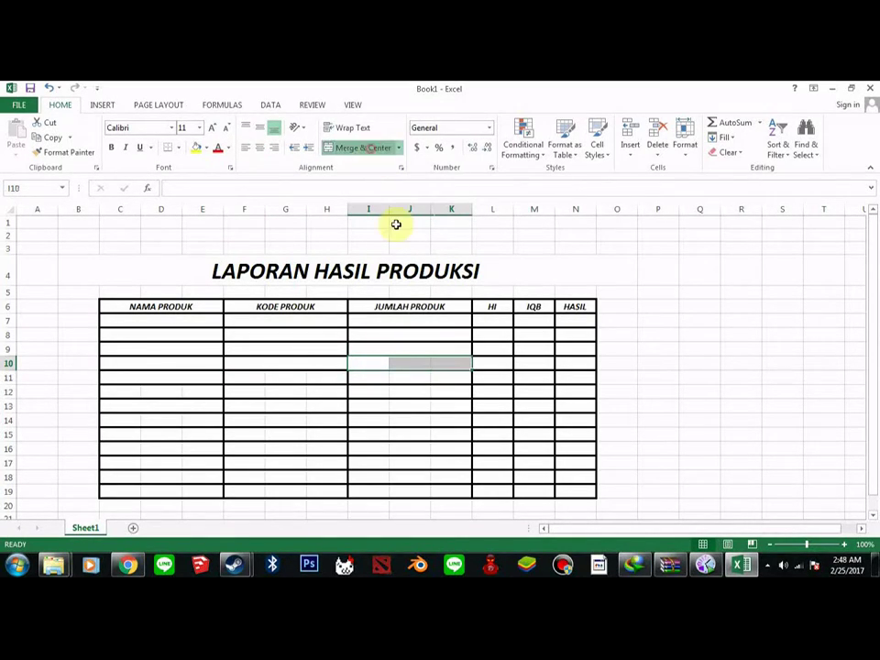
{"action": "left_click", "coordinate": [449, 377]}
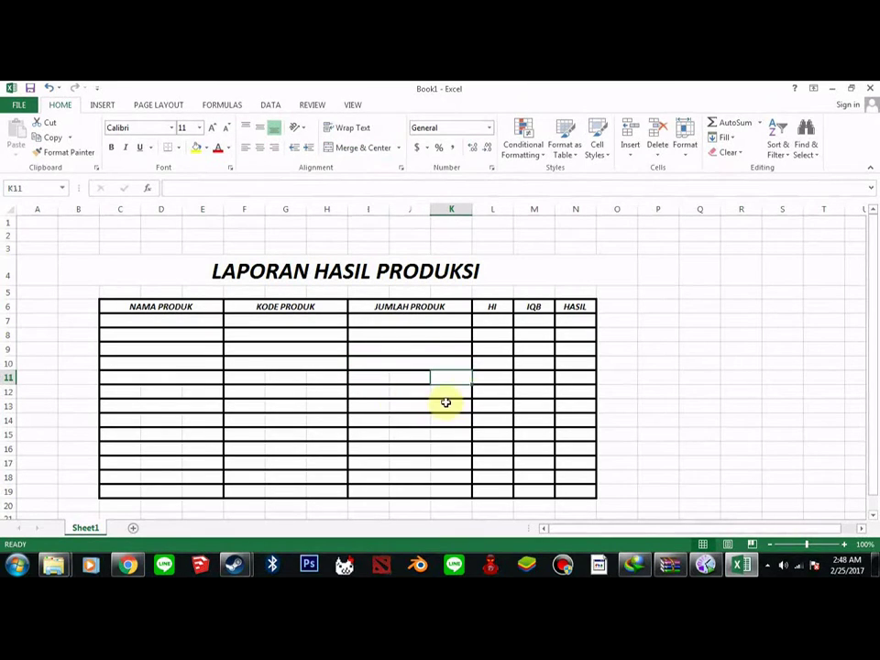
Step: Enter "Soffel Spray 80ml" in bold italic as the first product name in C7
{"action": "double_click", "coordinate": [181, 323]}
{"action": "type", "text": "S"}
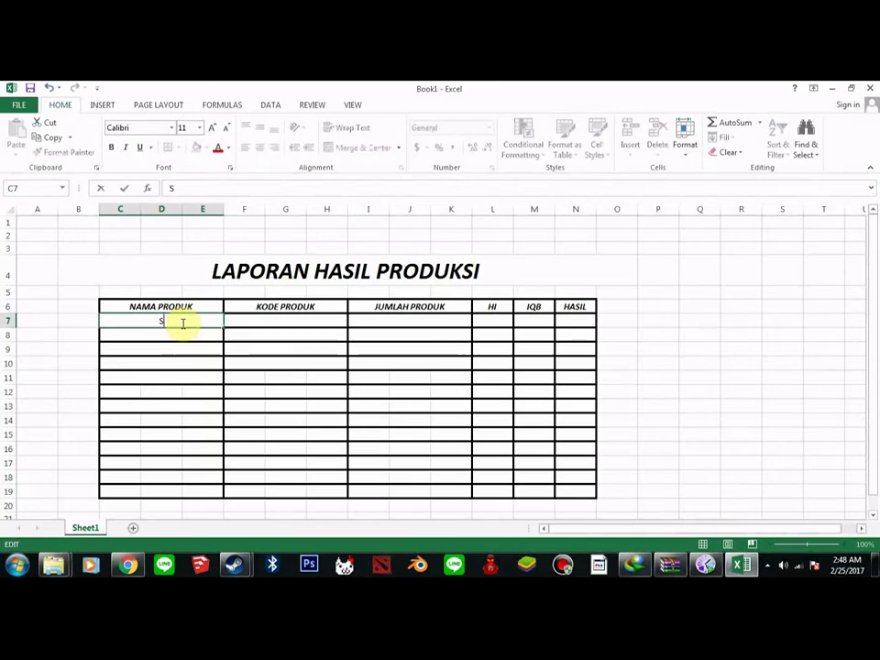
{"action": "key", "text": "BackSpace"}
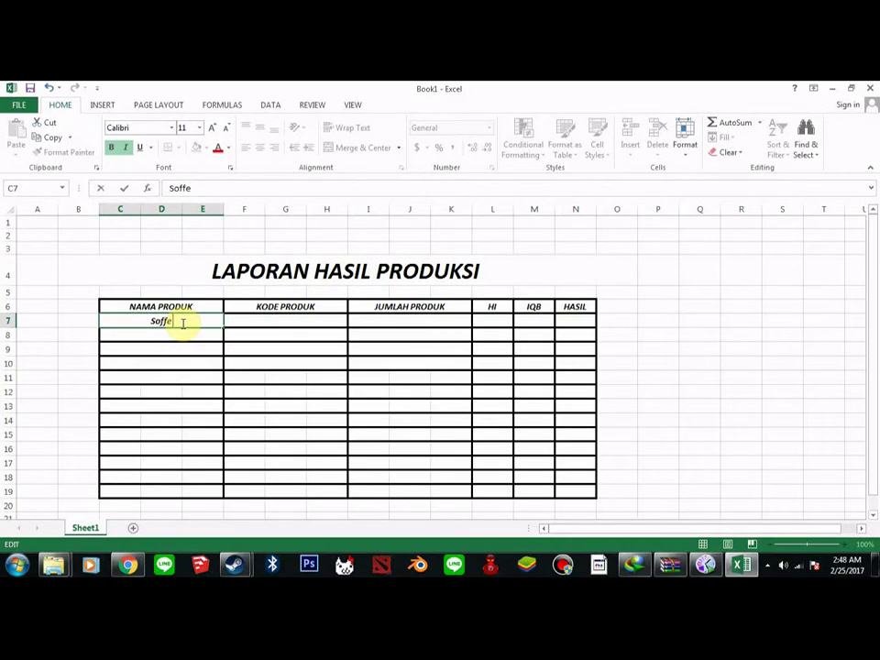
{"action": "type", "text": "Soffel Spray"}
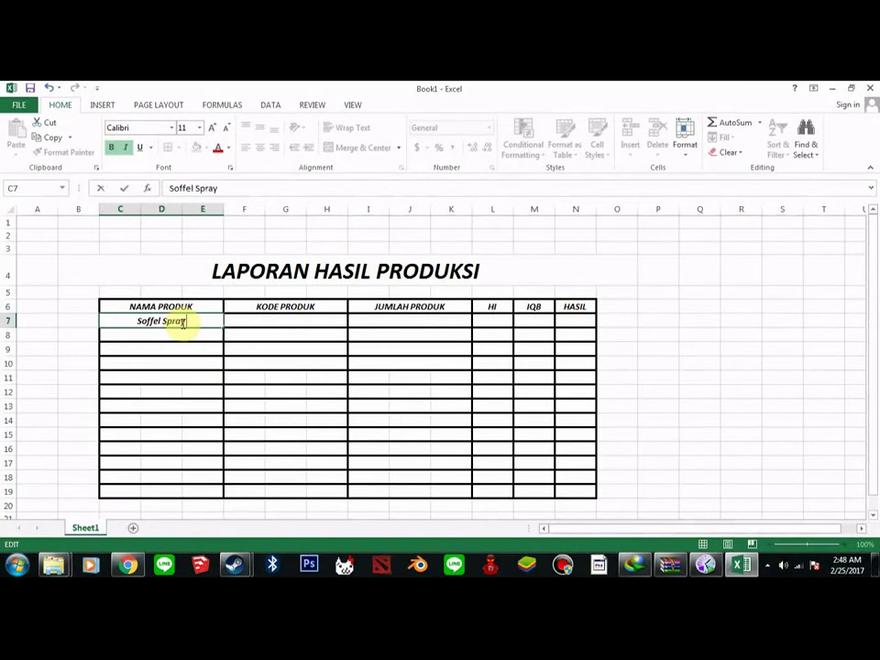
{"action": "type", "text": " 80ml"}
{"action": "key", "text": "Tab"}
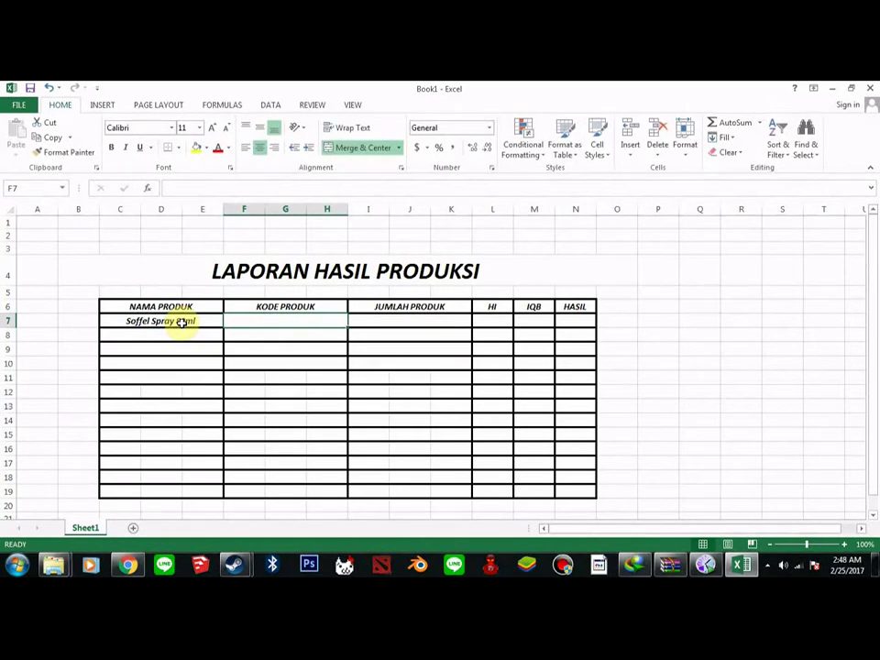
Step: Enter the product code SP80OT in bold italic in F7 and the quantity 214 in I7
{"action": "type", "text": "SP80OT"}
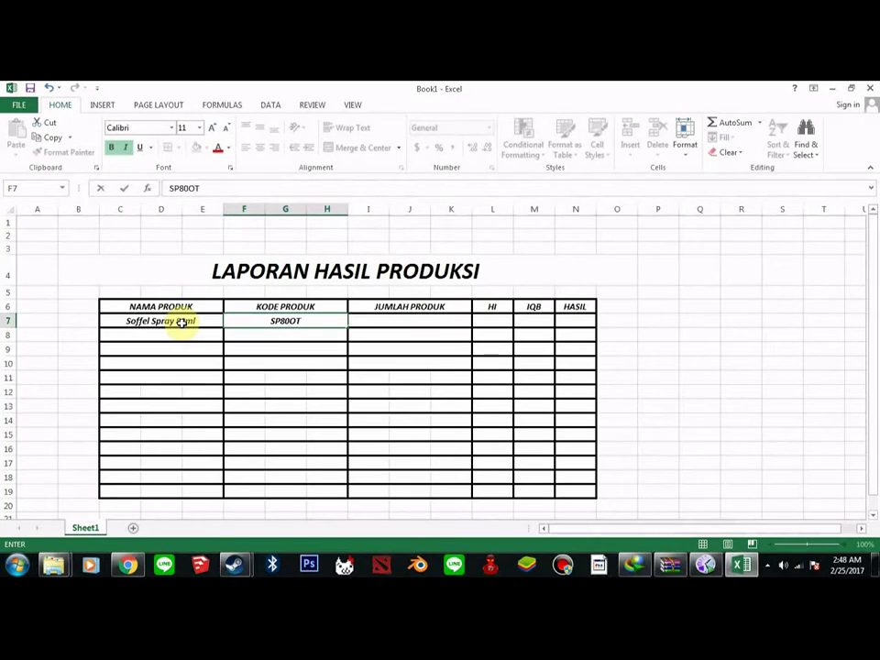
{"action": "key", "text": "Tab"}
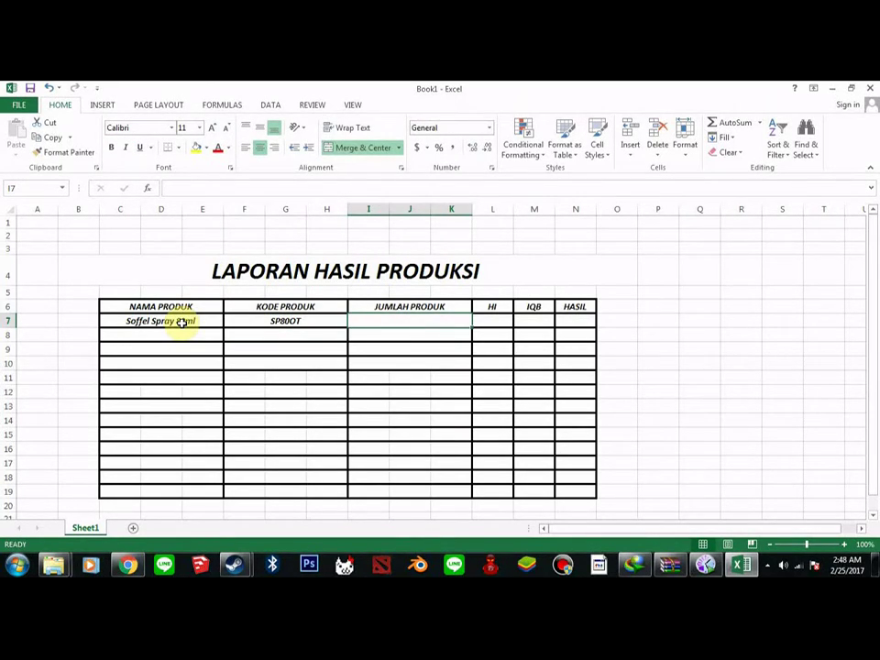
{"action": "type", "text": "20"}
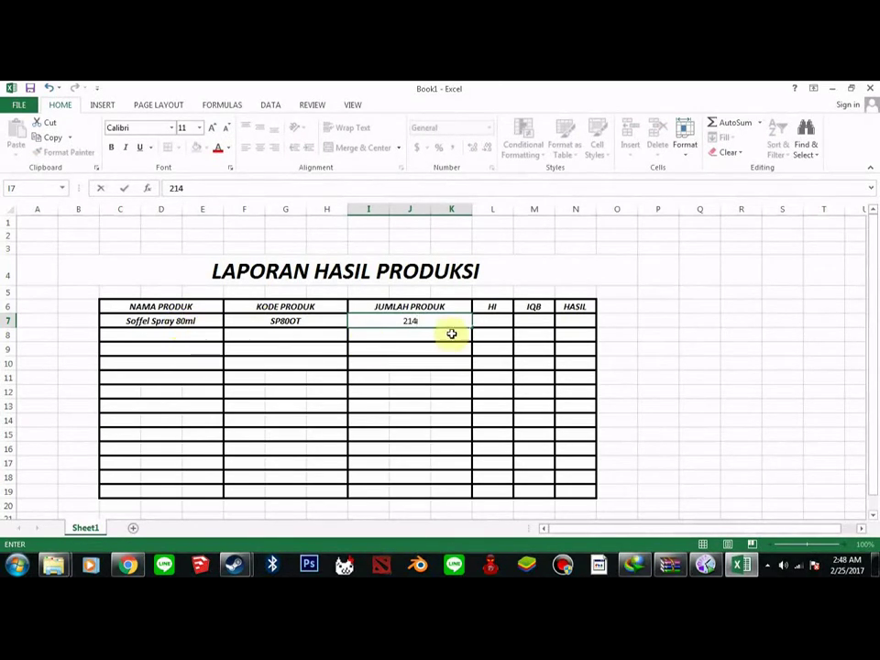
Step: Enter 3 under HI in L7 and 7 under IQB in M7
{"action": "left_click", "coordinate": [497, 319]}
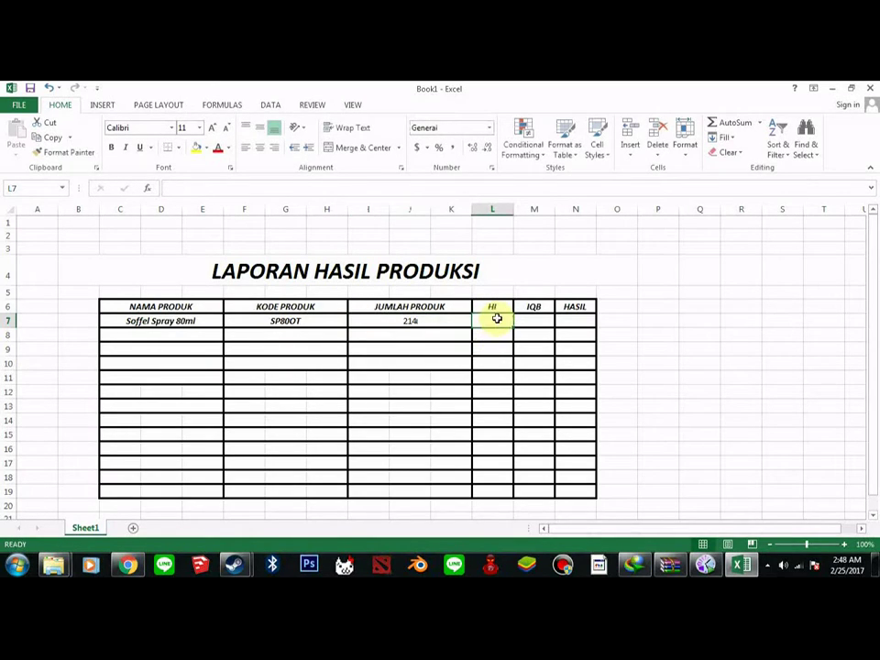
{"action": "type", "text": "="}
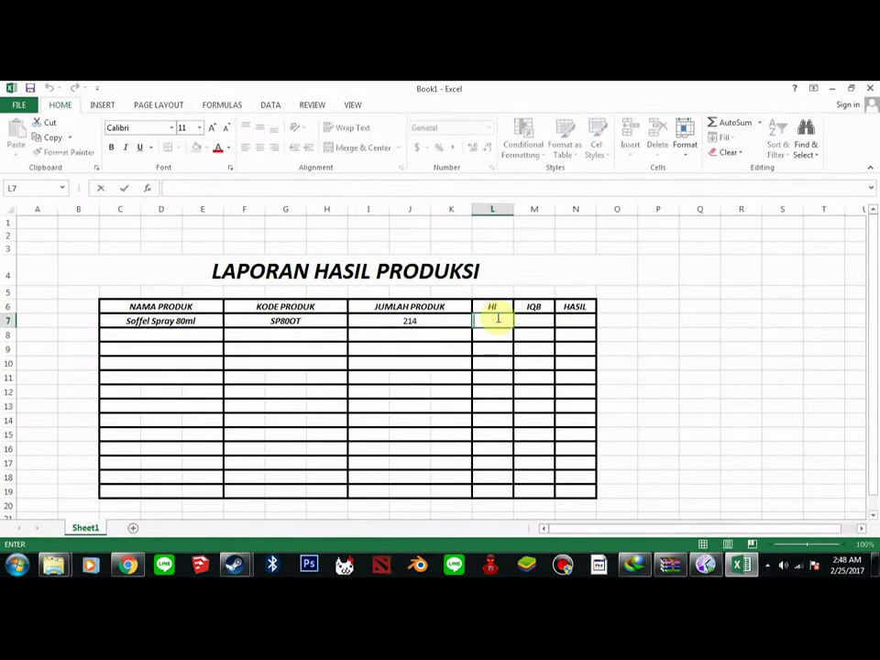
{"action": "key", "text": "Tab"}
{"action": "type", "text": "7"}
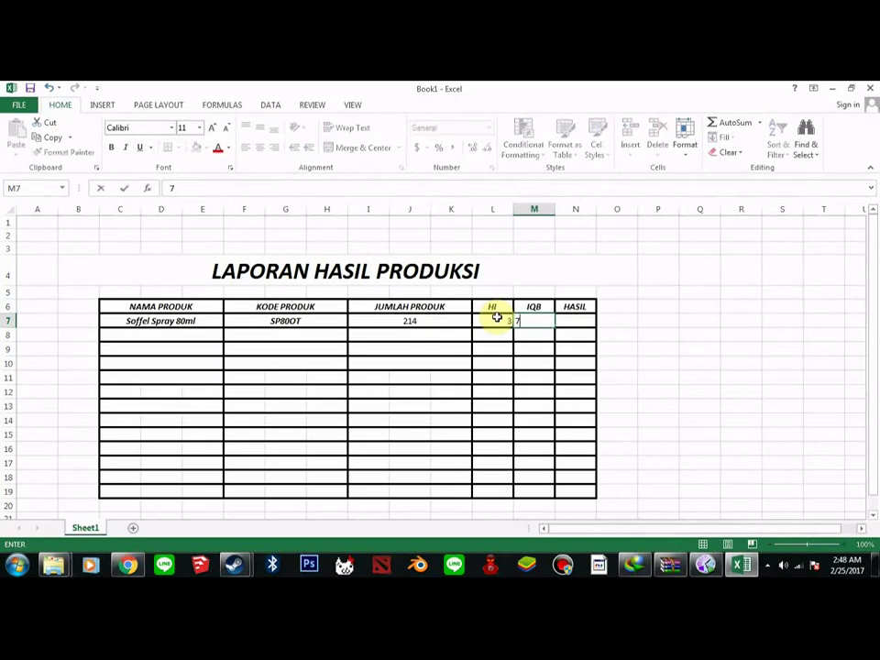
{"action": "key", "text": "Return"}
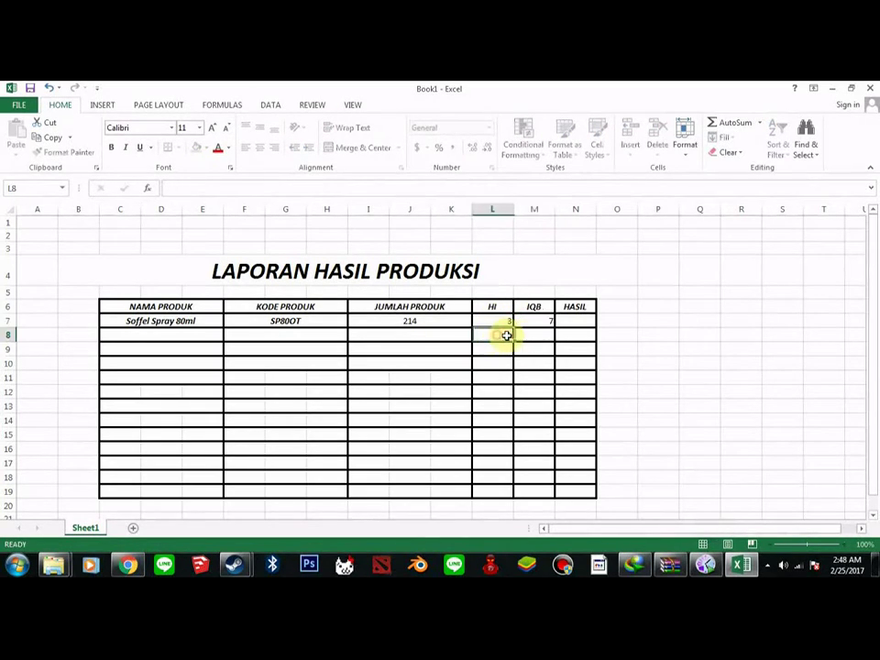
Step: Center the HI and IQB values in L7 and M7 horizontally
{"action": "left_click", "coordinate": [529, 322]}
{"action": "left_click", "coordinate": [258, 148]}
{"action": "left_click", "coordinate": [495, 321]}
{"action": "left_click", "coordinate": [262, 148]}
Step: Calculate HASIL in N7 with the formula =I7*(L7/(L7+M7)) and display the result without decimals
{"action": "left_click", "coordinate": [573, 320]}
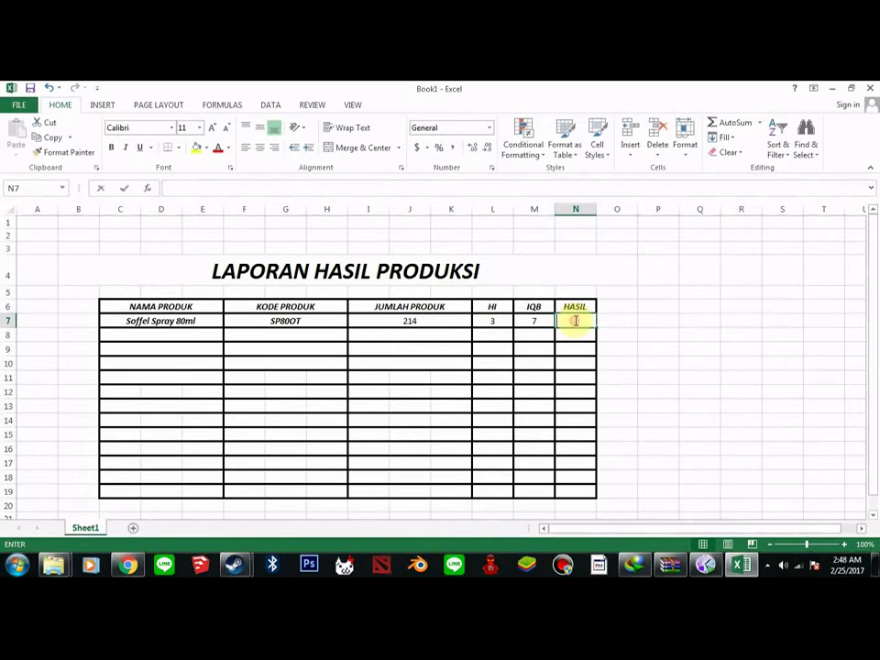
{"action": "type", "text": "="}
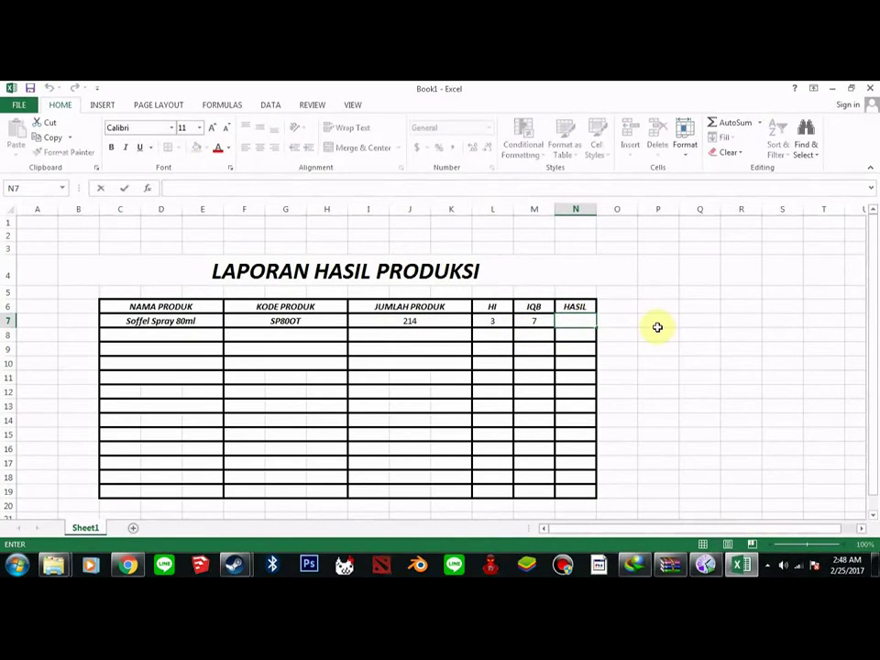
{"action": "type", "text": "="}
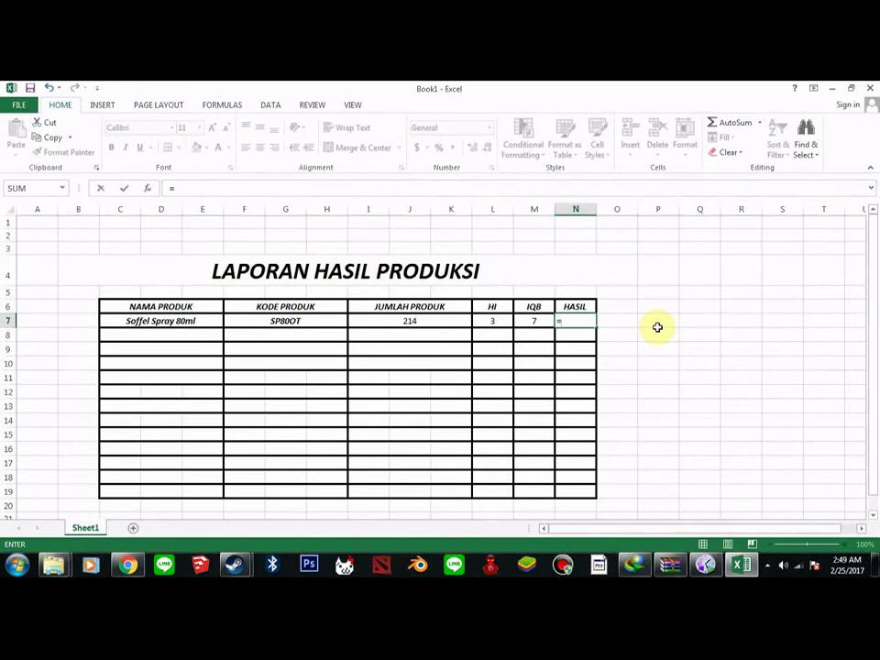
{"action": "type", "text": "i"}
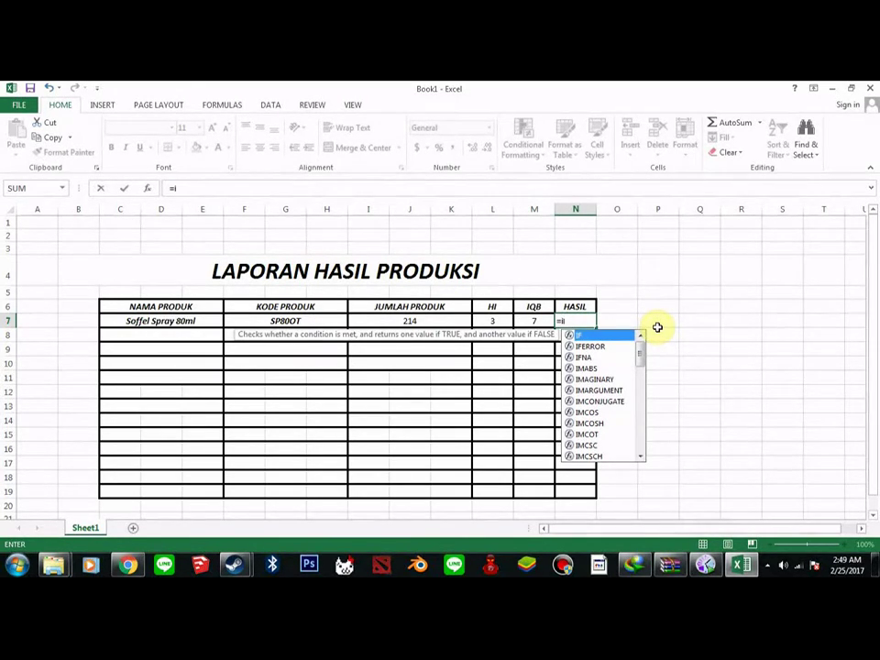
{"action": "type", "text": "7*("}
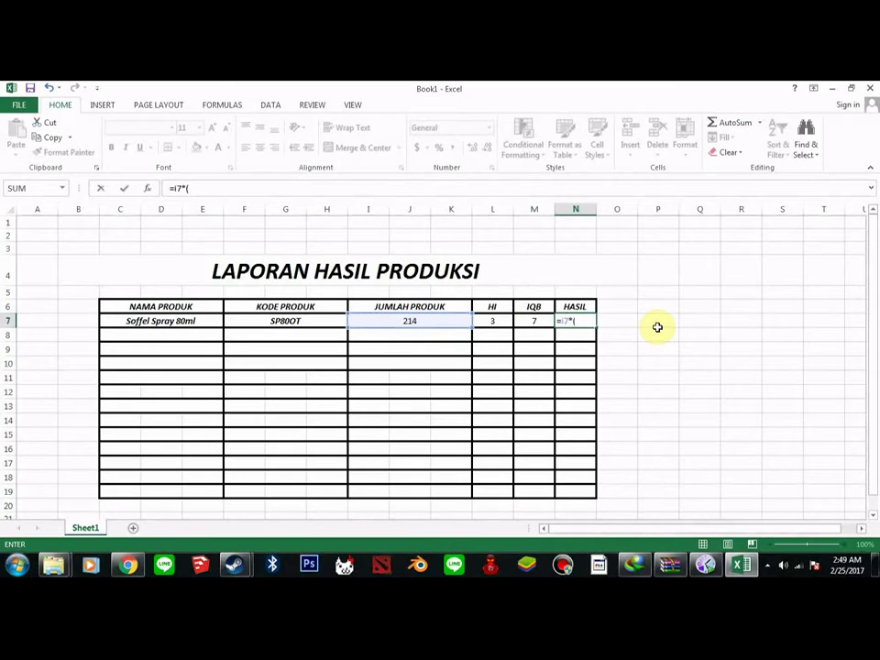
{"action": "type", "text": "l"}
{"action": "key", "text": "BackSpace"}
{"action": "type", "text": "L"}
{"action": "key", "text": "Escape"}
{"action": "type", "text": "7/("}
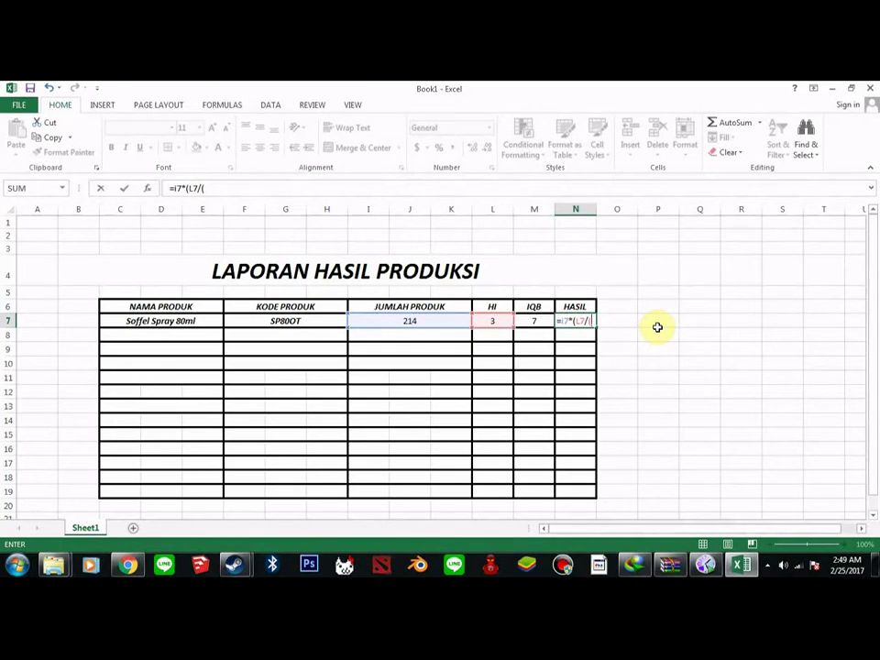
{"action": "type", "text": "l"}
{"action": "key", "text": "BackSpace"}
{"action": "type", "text": "L"}
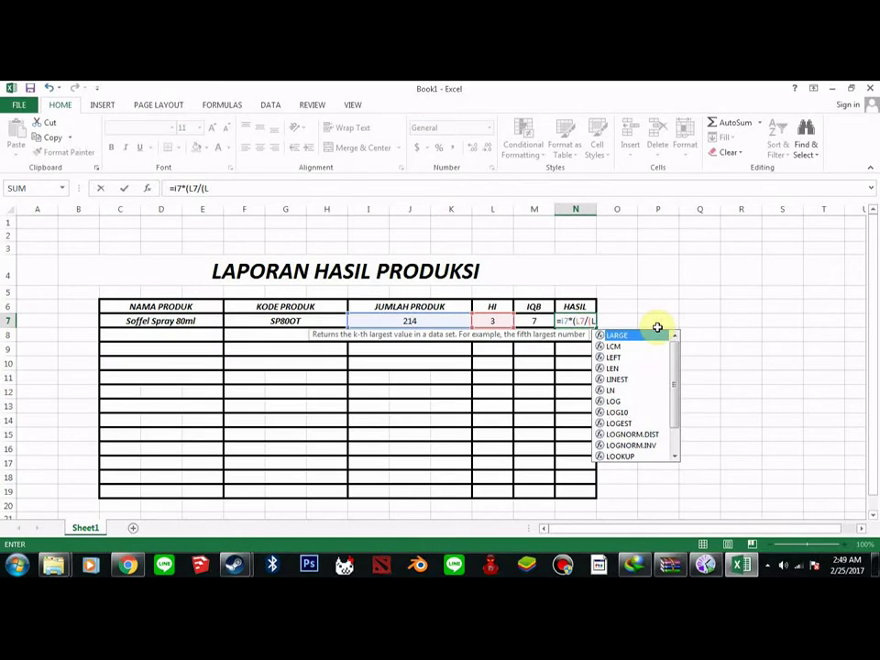
{"action": "type", "text": "7+"}
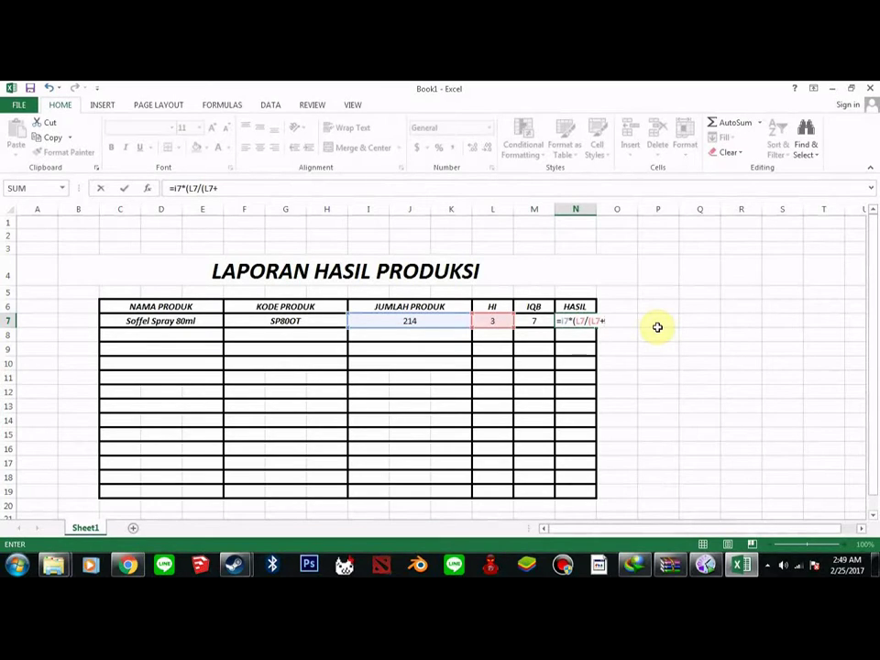
{"action": "type", "text": "M7"}
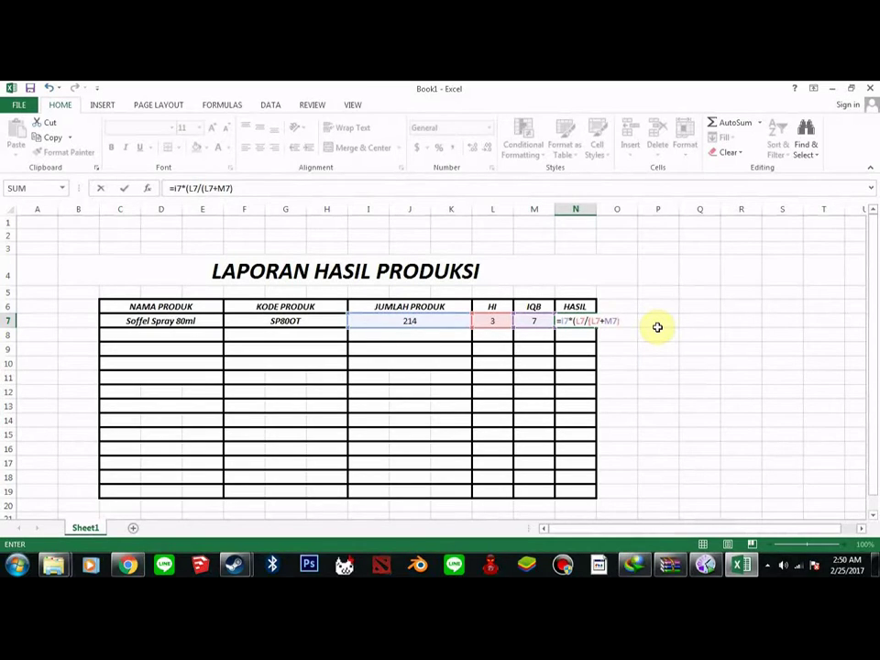
{"action": "type", "text": "))"}
{"action": "key", "text": "Return"}
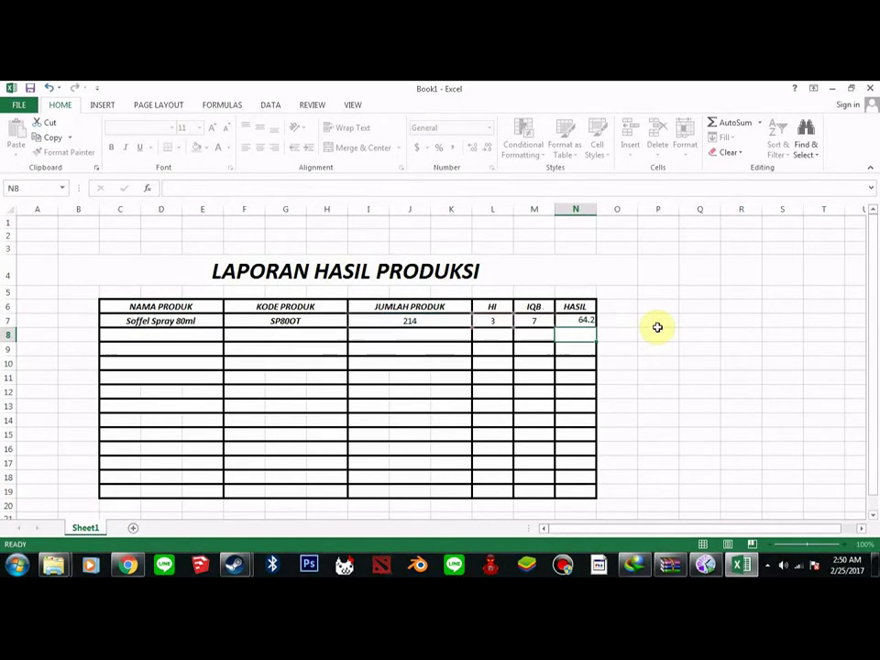
{"action": "left_click", "coordinate": [565, 320]}
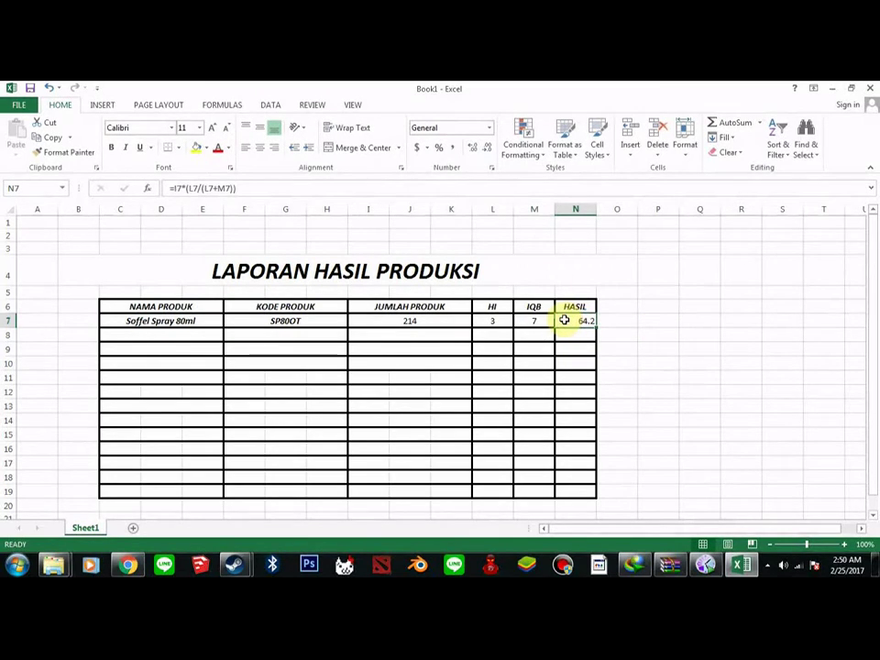
{"action": "left_click", "coordinate": [485, 148]}
Step: Try copying the HASIL formula from N7 to N8:N19, and undo the paste
{"action": "key", "text": "ctrl+c"}
{"action": "left_click_drag", "start_coordinate": [564, 336], "coordinate": [574, 487]}
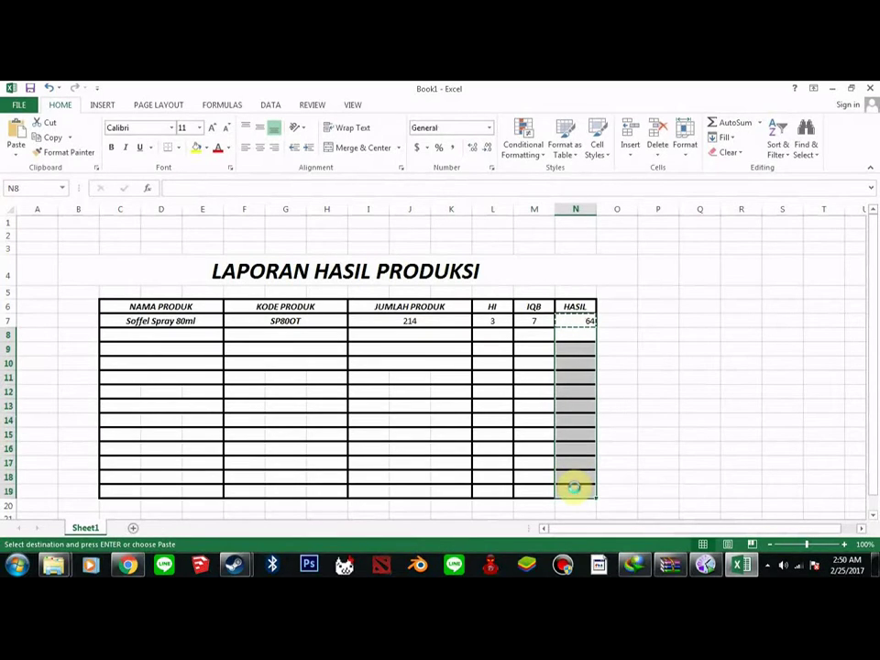
{"action": "key", "text": "ctrl+v"}
{"action": "left_click", "coordinate": [619, 389]}
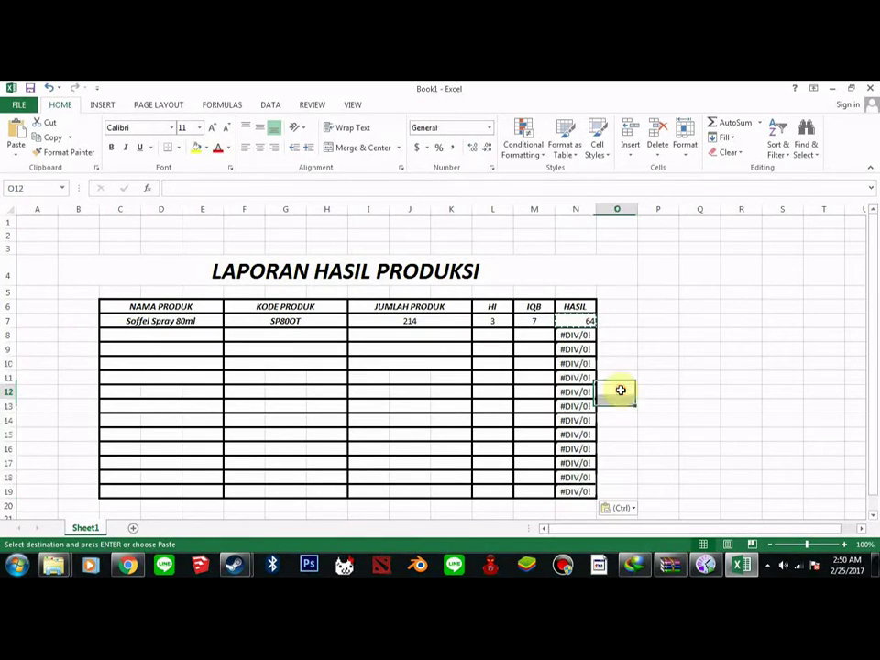
{"action": "left_click", "coordinate": [570, 336]}
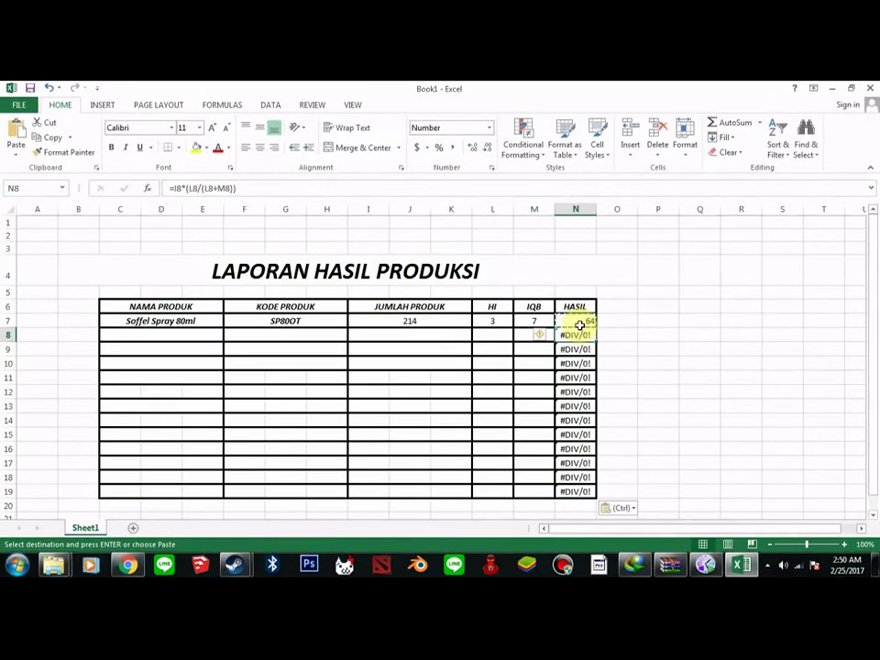
{"action": "key", "text": "ctrl+z"}
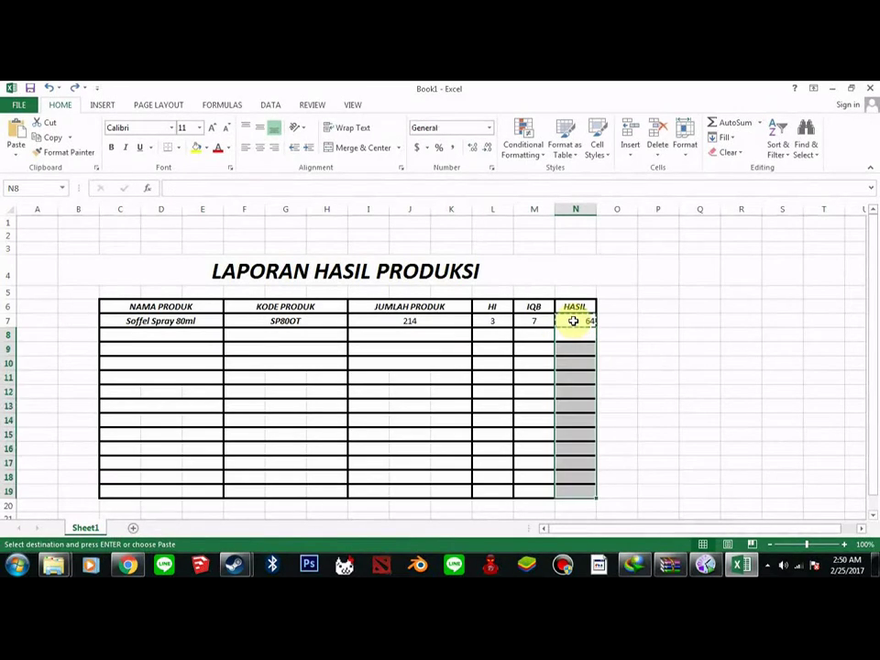
{"action": "left_click", "coordinate": [572, 332]}
{"action": "left_click", "coordinate": [560, 320]}
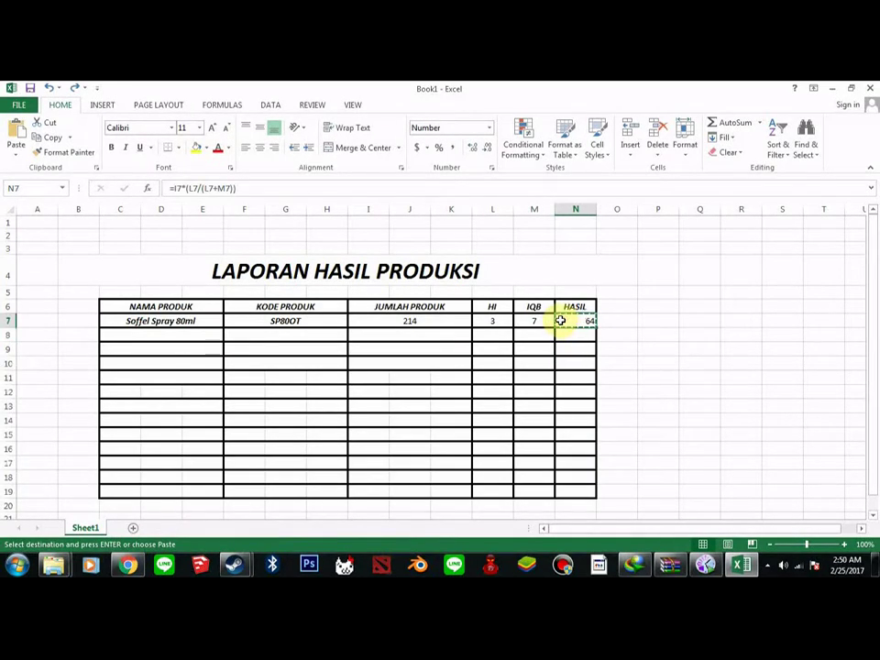
{"action": "right_click", "coordinate": [580, 322]}
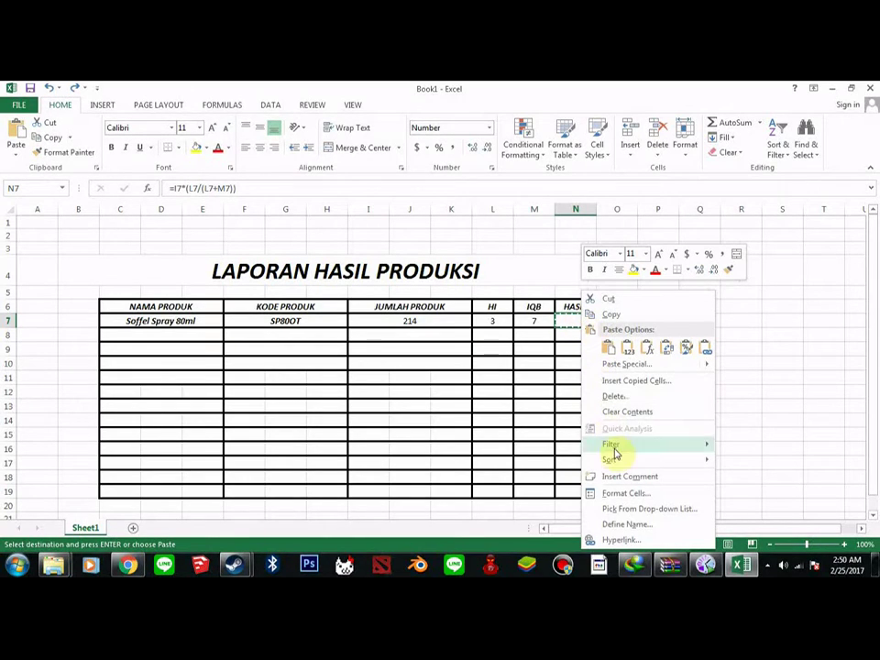
{"action": "left_click", "coordinate": [610, 317]}
{"action": "left_click_drag", "start_coordinate": [566, 337], "coordinate": [569, 489]}
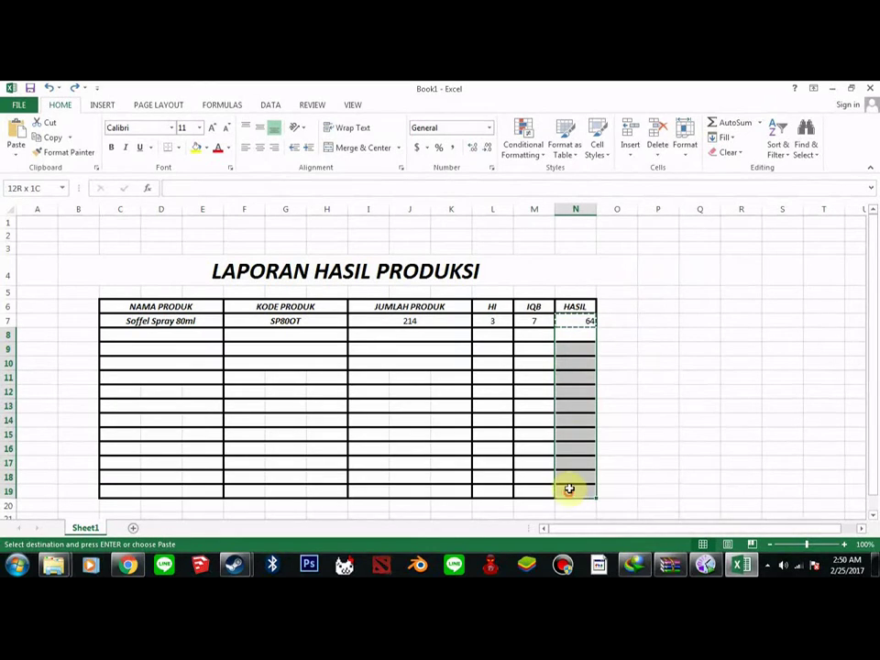
{"action": "right_click", "coordinate": [575, 355]}
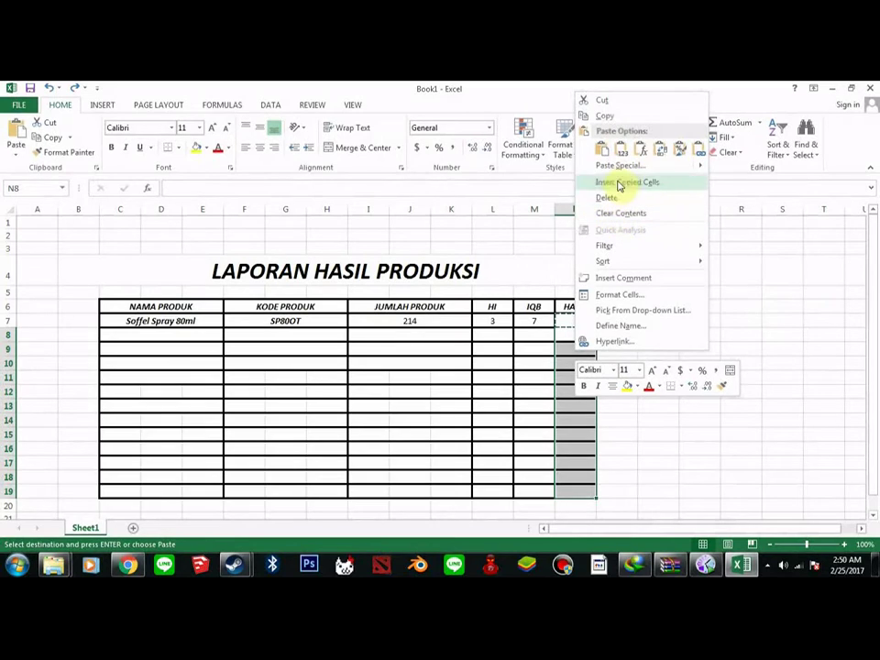
{"action": "mouse_move", "coordinate": [627, 174]}
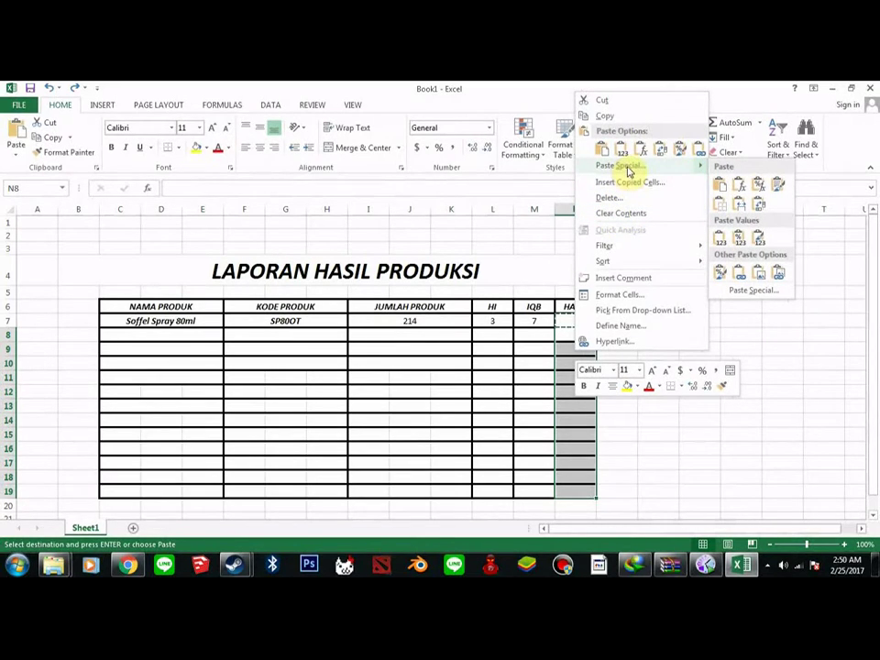
{"action": "left_click", "coordinate": [629, 171]}
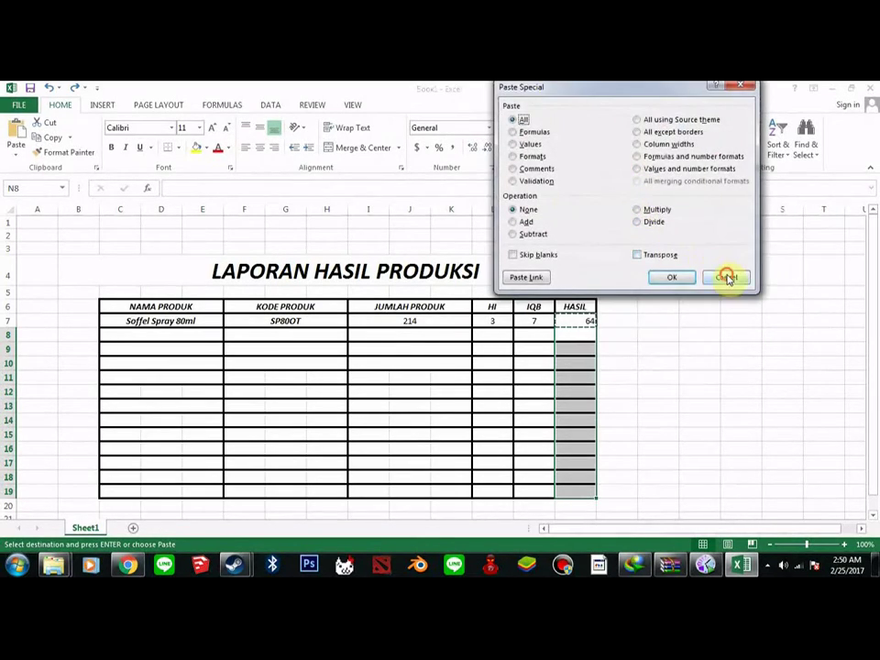
{"action": "left_click", "coordinate": [723, 275]}
{"action": "left_click", "coordinate": [586, 337]}
{"action": "left_click_drag", "start_coordinate": [569, 341], "coordinate": [597, 339]}
{"action": "left_click", "coordinate": [583, 332]}
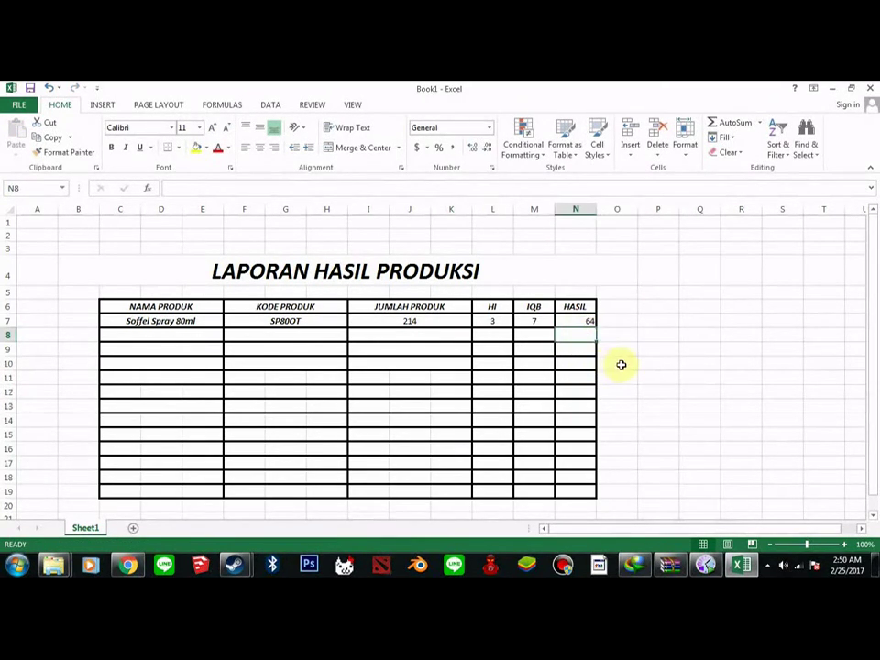
{"action": "left_click", "coordinate": [623, 363]}
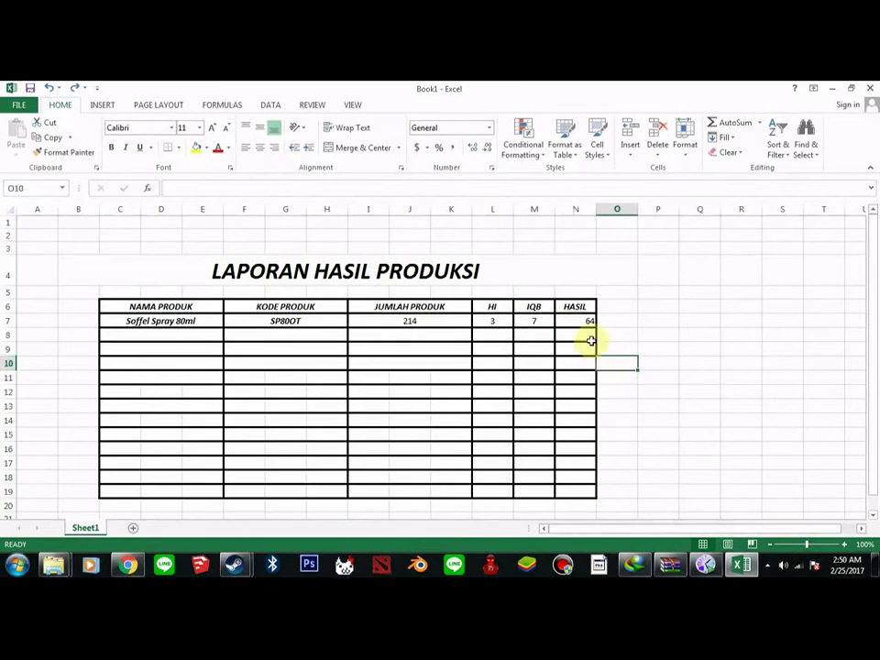
Step: Copy the HASIL formula from N7 and paste only the formula into N8:N19
{"action": "left_click", "coordinate": [587, 337]}
{"action": "left_click", "coordinate": [584, 318]}
{"action": "right_click", "coordinate": [584, 318]}
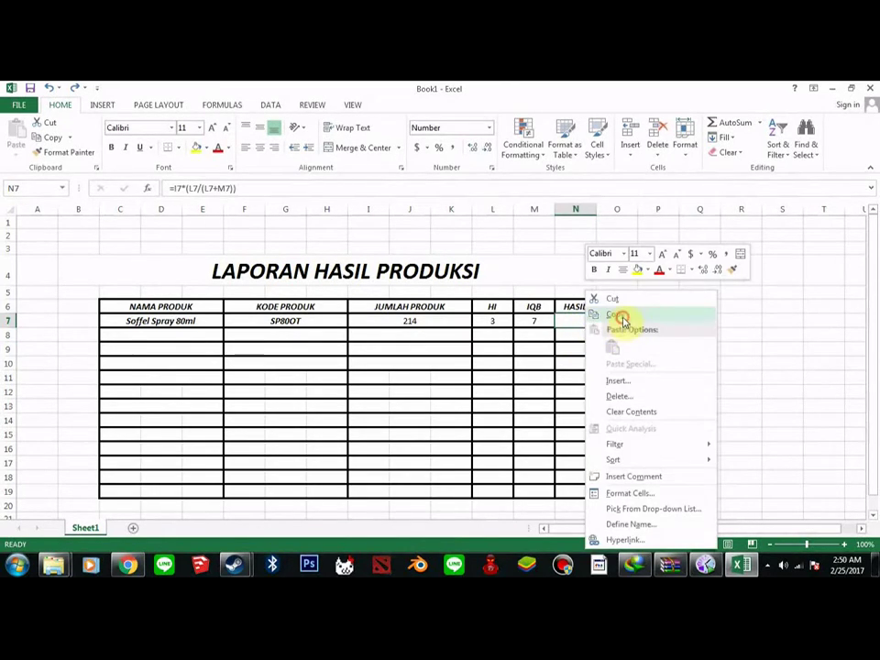
{"action": "left_click", "coordinate": [619, 314]}
{"action": "left_click", "coordinate": [573, 333]}
{"action": "left_click_drag", "start_coordinate": [570, 336], "coordinate": [583, 491]}
{"action": "right_click", "coordinate": [572, 358]}
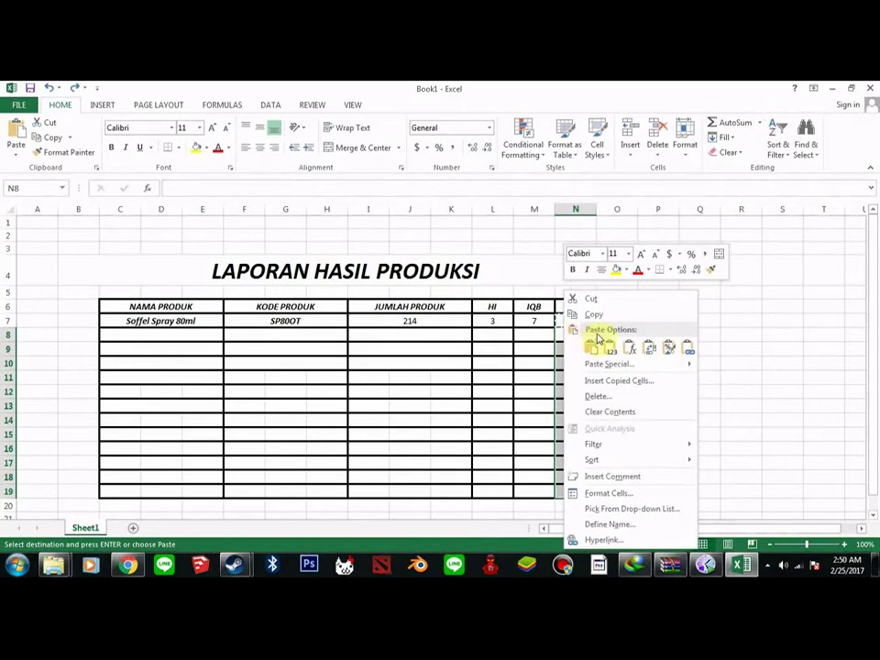
{"action": "left_click", "coordinate": [609, 346]}
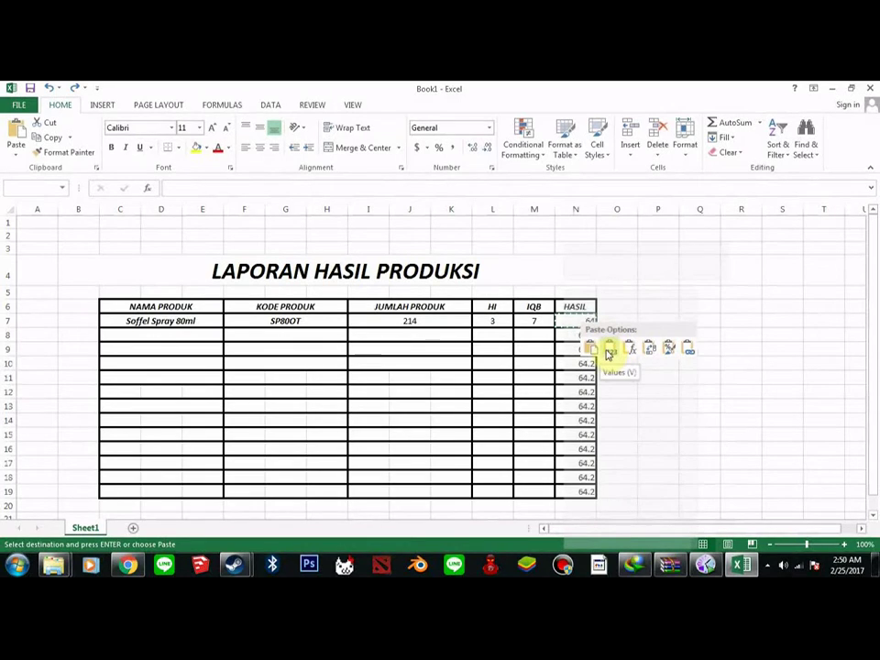
{"action": "left_click", "coordinate": [591, 349]}
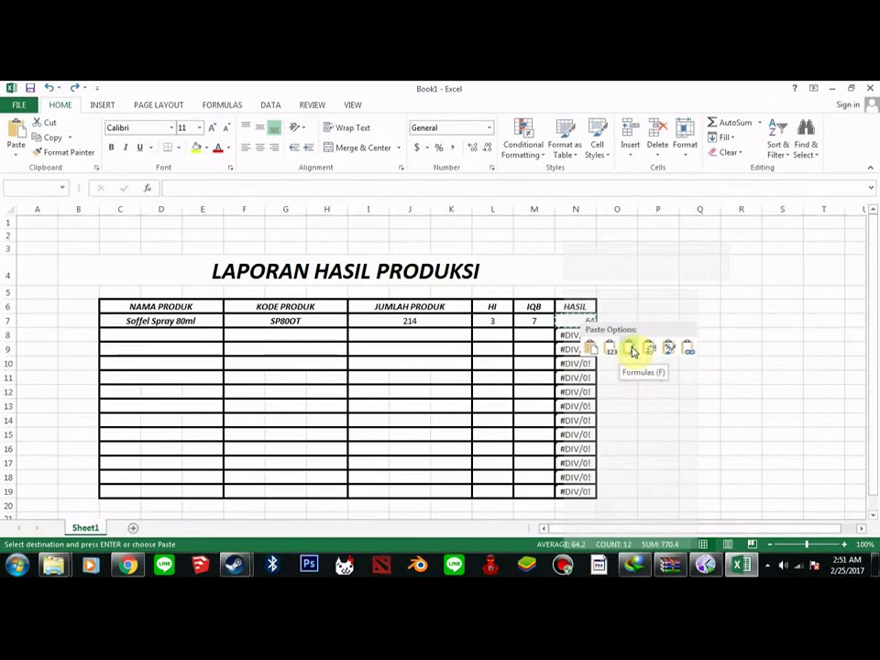
{"action": "left_click", "coordinate": [631, 351]}
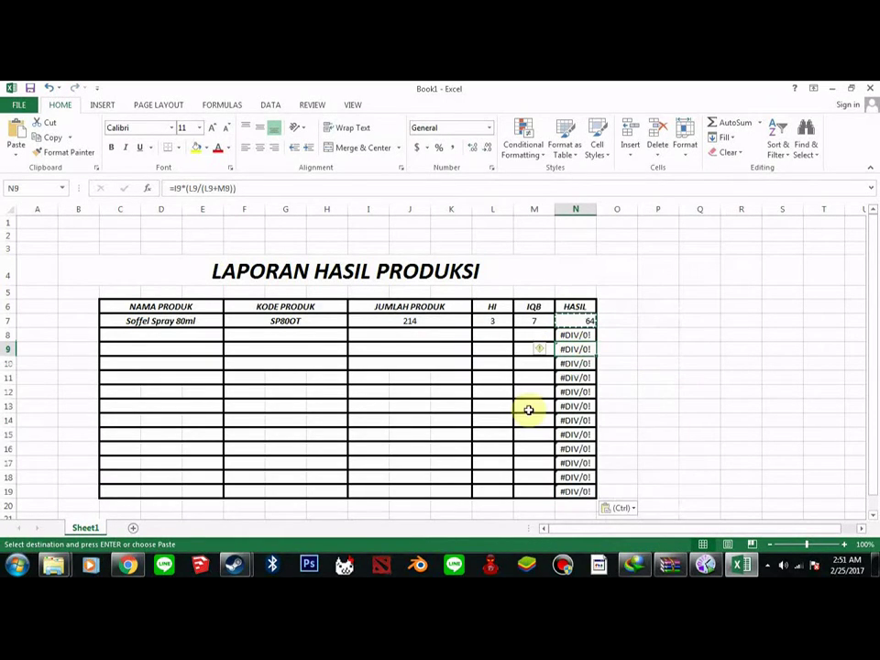
{"action": "left_click", "coordinate": [632, 334]}
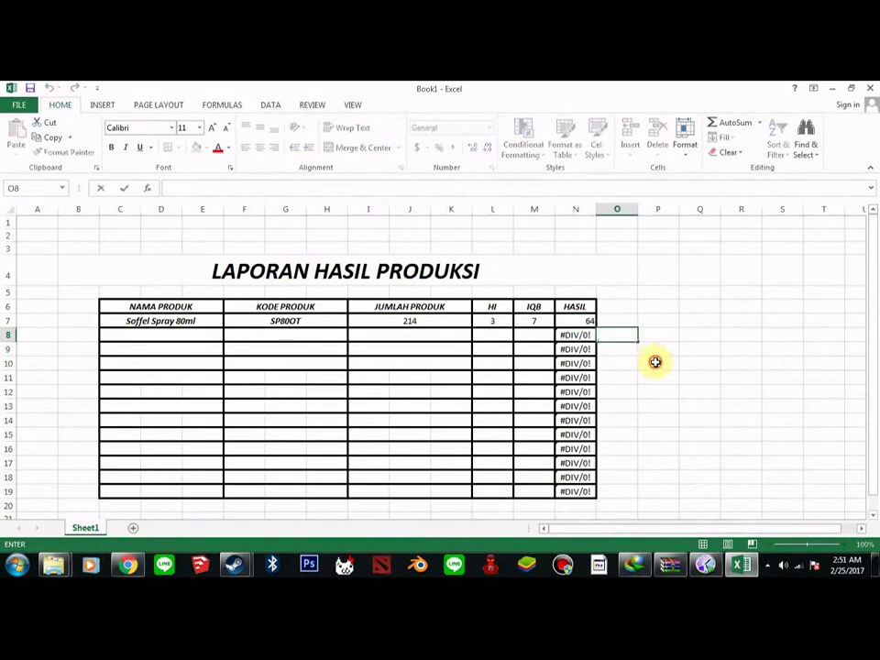
{"action": "left_click", "coordinate": [656, 362]}
Step: Enter Soffel Spray 30ml as the NAMA PRODUK in C8 and format it in bold italic
{"action": "left_click", "coordinate": [163, 336]}
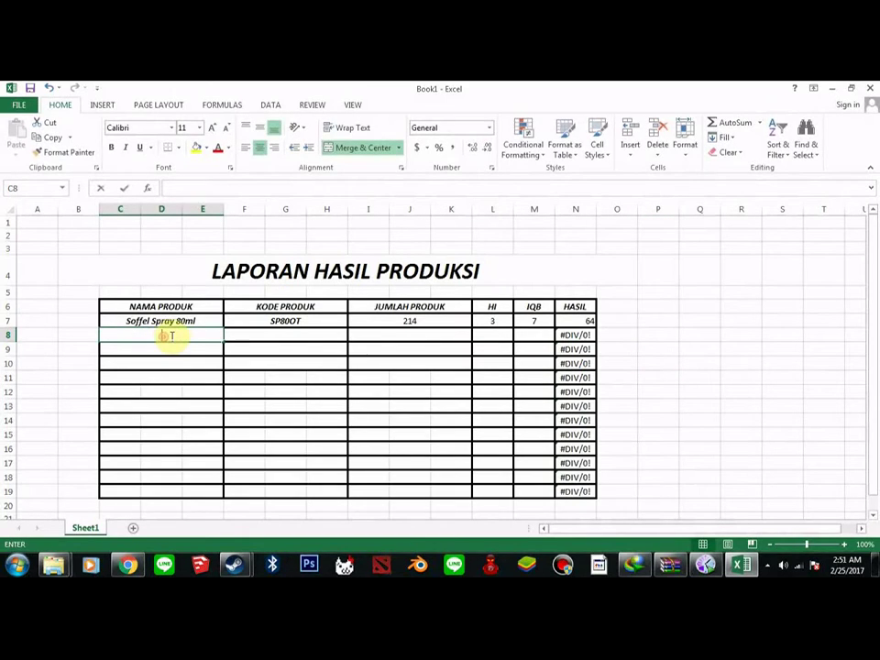
{"action": "double_click", "coordinate": [163, 336]}
{"action": "type", "text": "soffel Spray 80ml"}
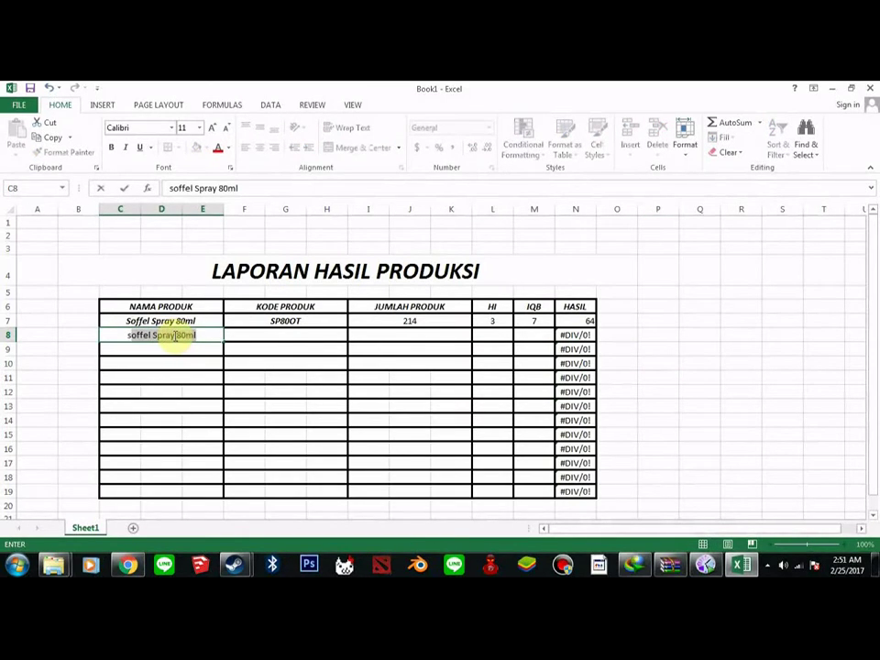
{"action": "key", "text": "Tab"}
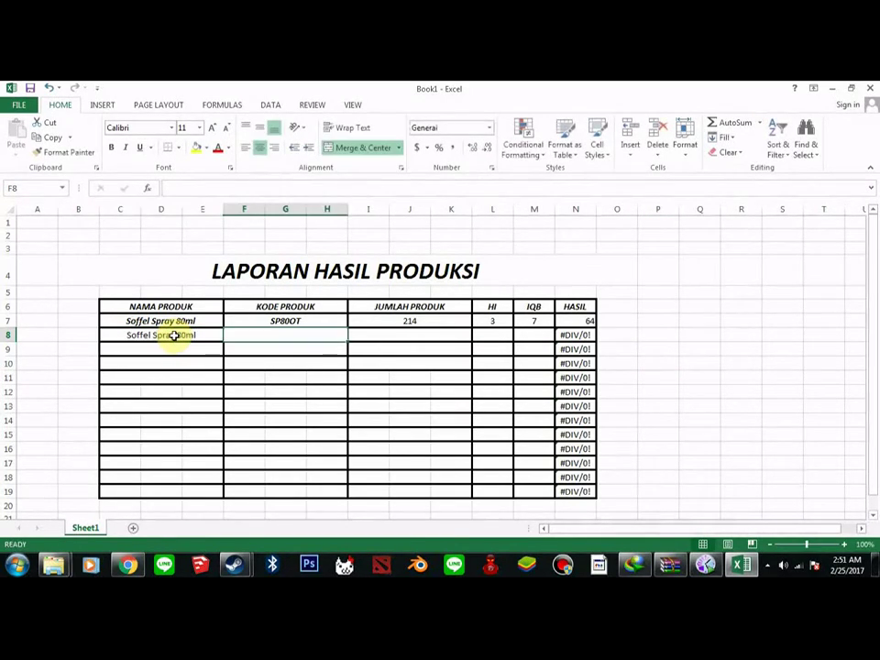
{"action": "left_click", "coordinate": [174, 336]}
{"action": "double_click", "coordinate": [200, 335]}
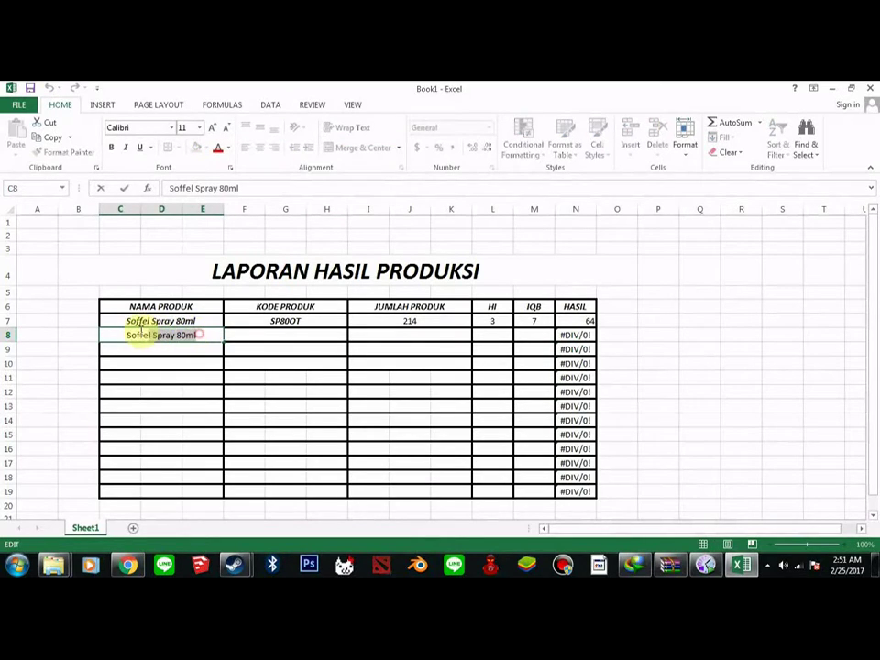
{"action": "left_click", "coordinate": [111, 148]}
{"action": "left_click", "coordinate": [126, 147]}
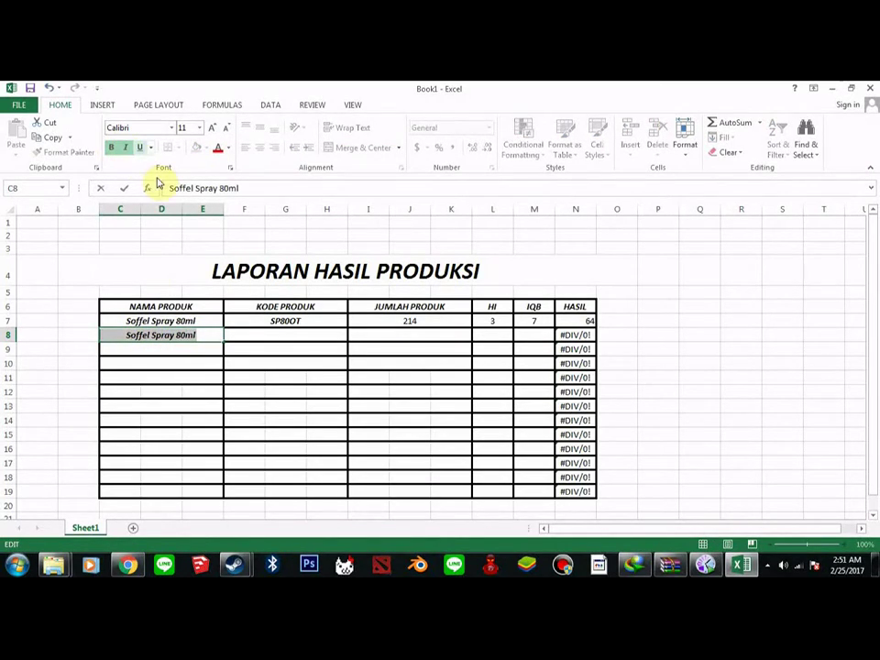
{"action": "left_click", "coordinate": [188, 335]}
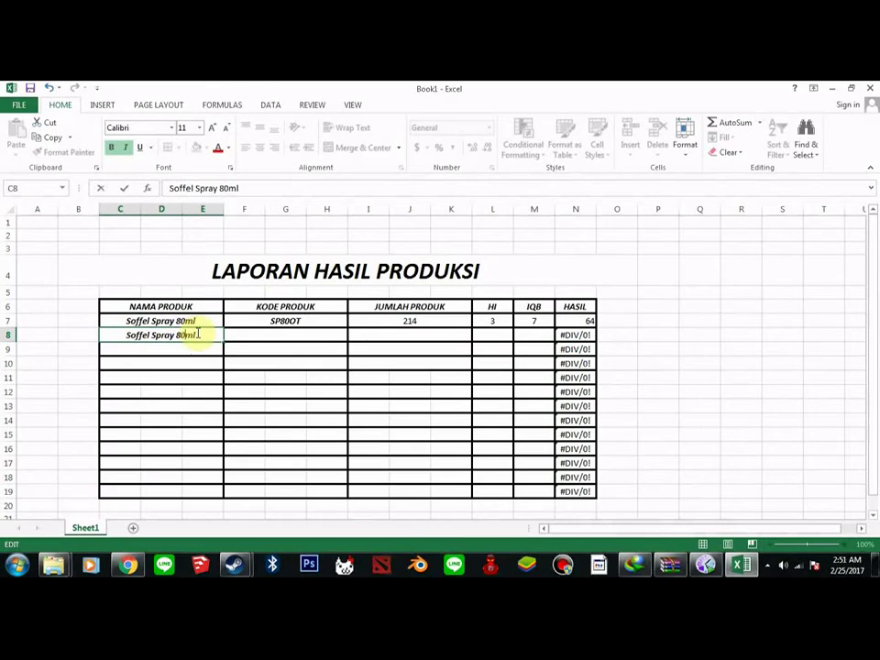
{"action": "key", "text": "BackSpace"}
{"action": "type", "text": "3"}
Step: Enter SP30OT as the KODE PRODUK in F8
{"action": "left_click", "coordinate": [287, 335]}
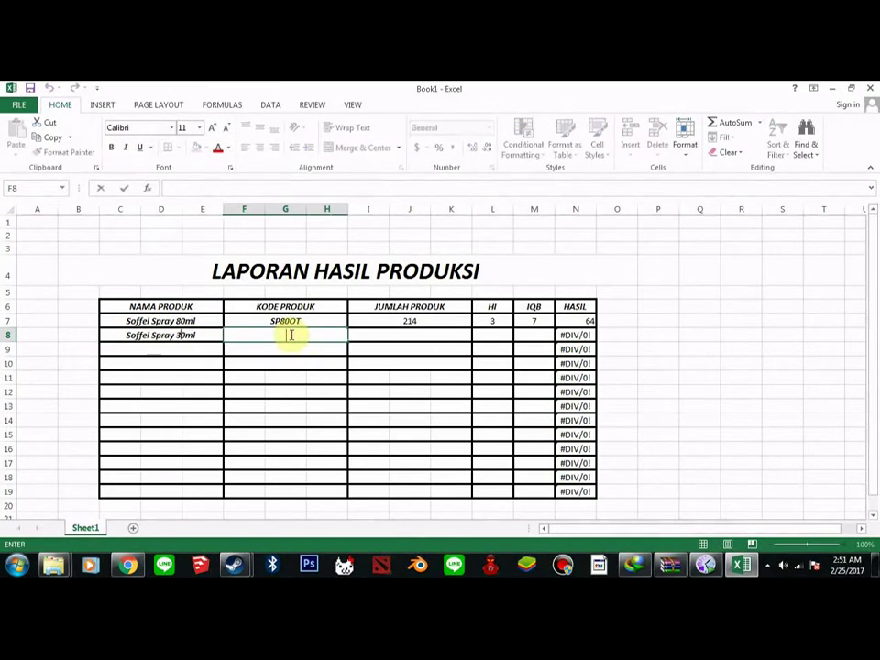
{"action": "type", "text": "sp80"}
{"action": "key", "text": "BackSpace"}
{"action": "key", "text": "BackSpace"}
{"action": "key", "text": "BackSpace"}
{"action": "key", "text": "BackSpace"}
{"action": "type", "text": "5"}
{"action": "type", "text": "SP80OT"}
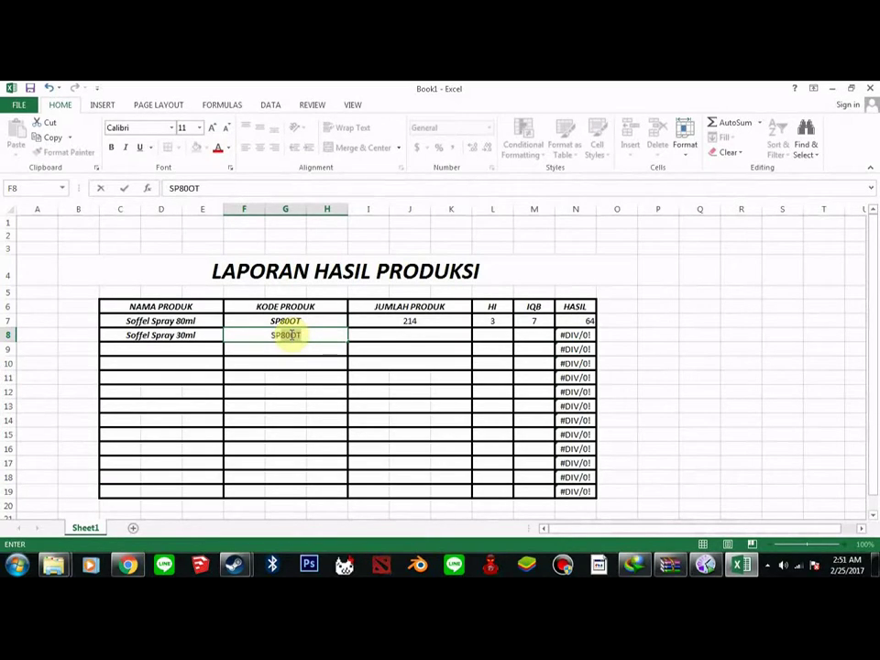
{"action": "key", "text": "Tab"}
{"action": "left_click", "coordinate": [290, 336]}
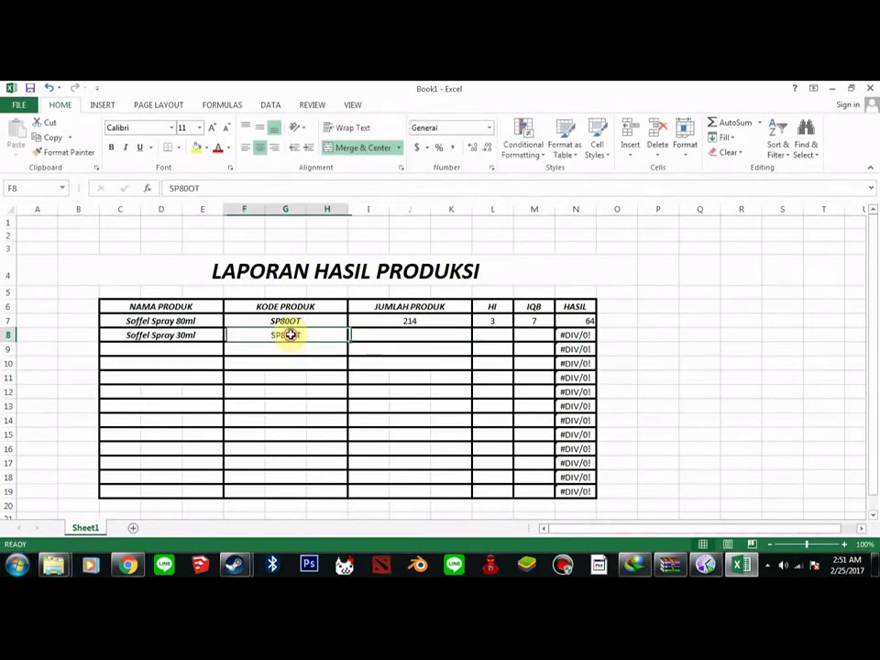
{"action": "double_click", "coordinate": [290, 334]}
{"action": "key", "text": "BackSpace"}
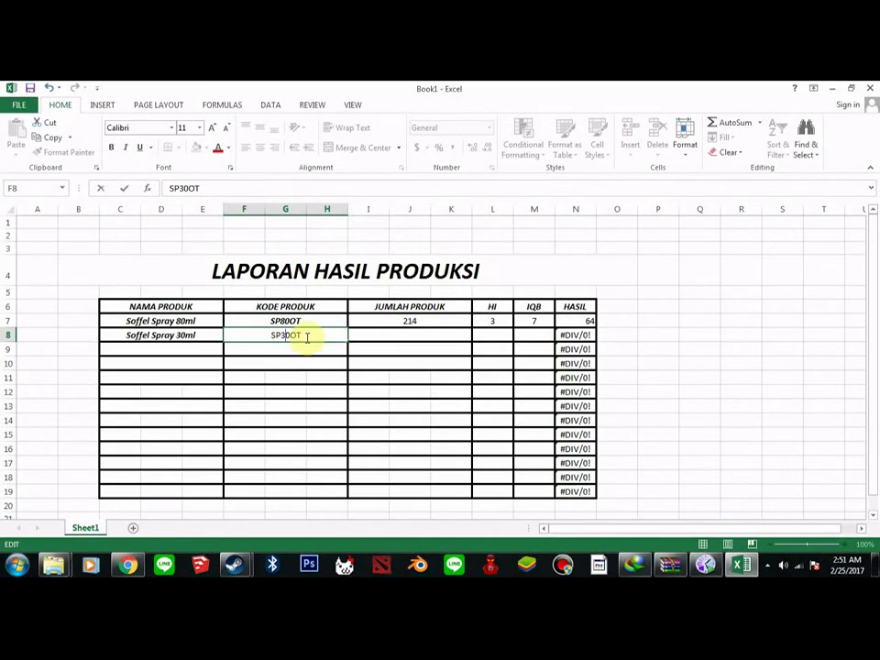
Step: Format the product code in F8 in bold italic
{"action": "double_click", "coordinate": [301, 336]}
{"action": "left_click", "coordinate": [125, 146]}
{"action": "left_click", "coordinate": [112, 147]}
Step: Fill row 8 with JUMLAH PRODUK 423 in I8, HI 5 in L8 and IQB 8 in M8
{"action": "left_click", "coordinate": [376, 338]}
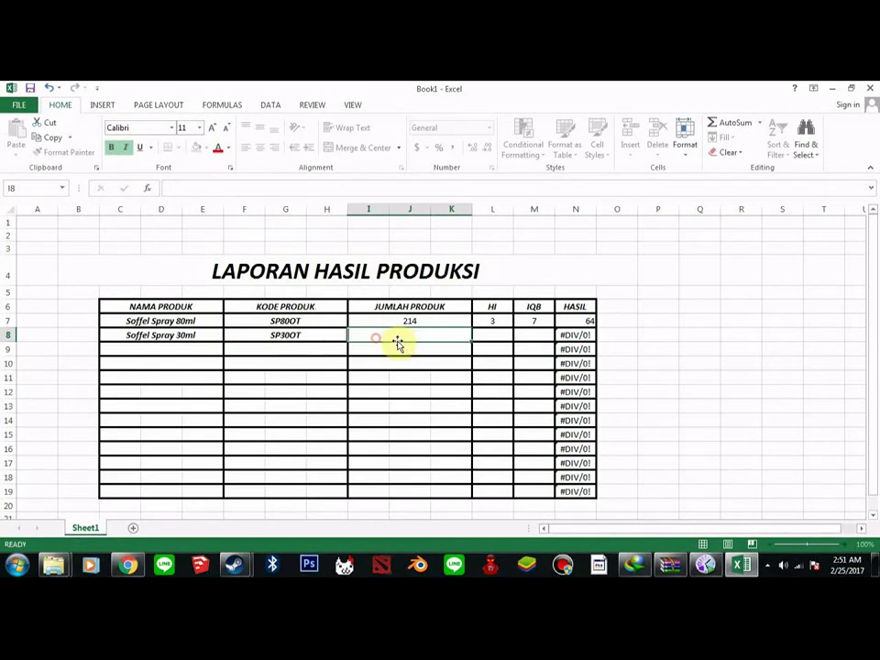
{"action": "type", "text": "1"}
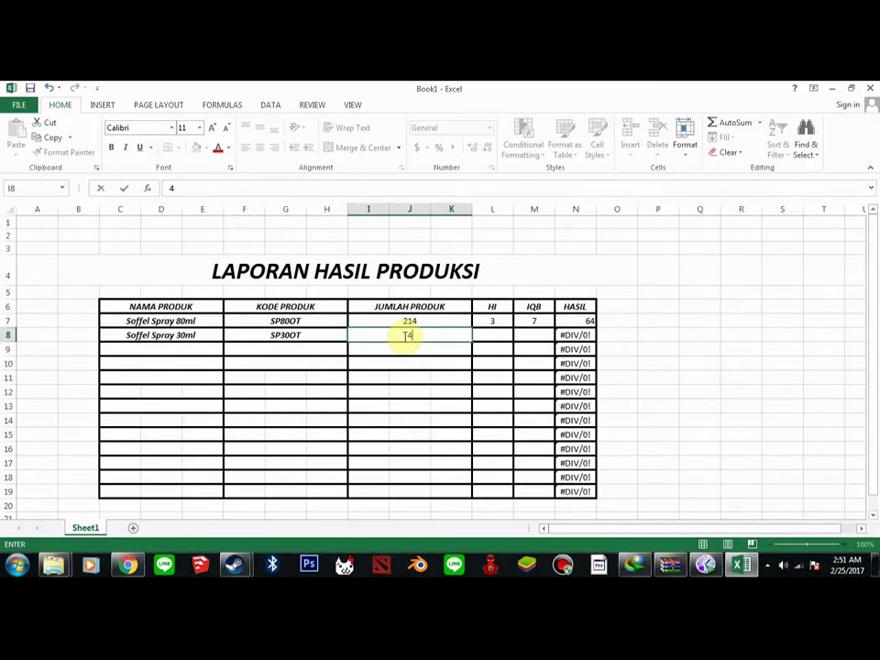
{"action": "type", "text": "23"}
{"action": "left_click", "coordinate": [498, 336]}
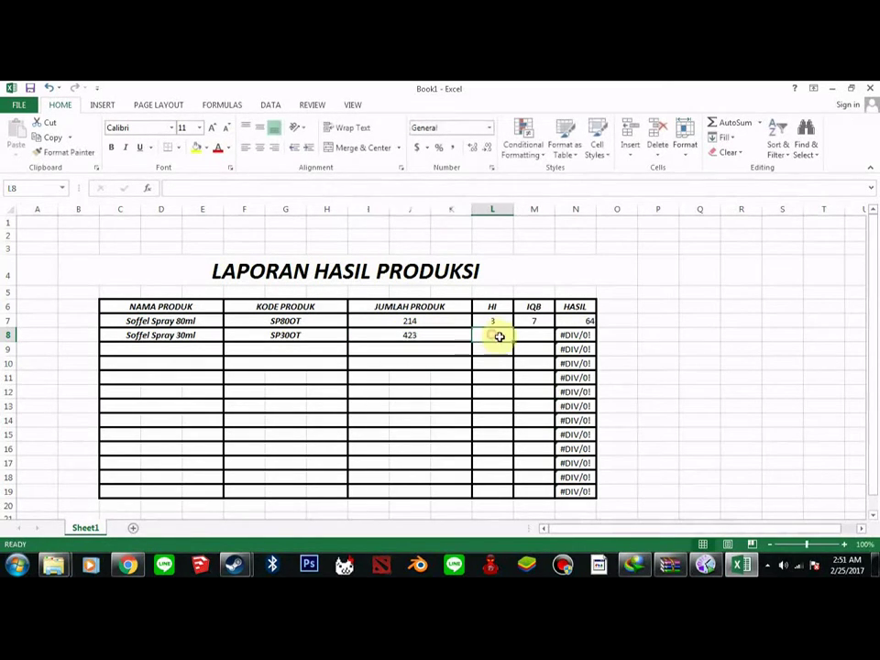
{"action": "type", "text": "3"}
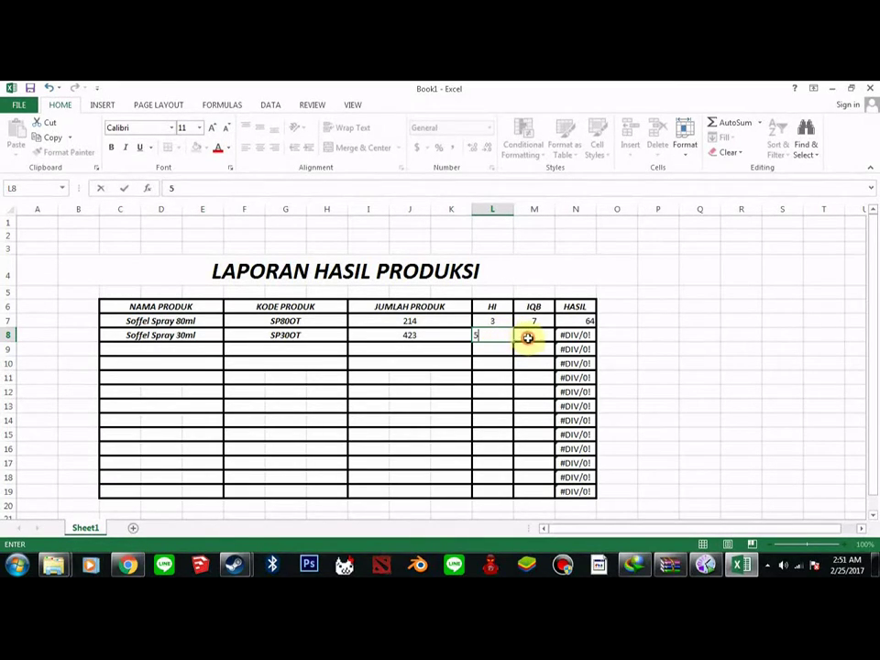
{"action": "left_click", "coordinate": [536, 336]}
{"action": "double_click", "coordinate": [545, 336]}
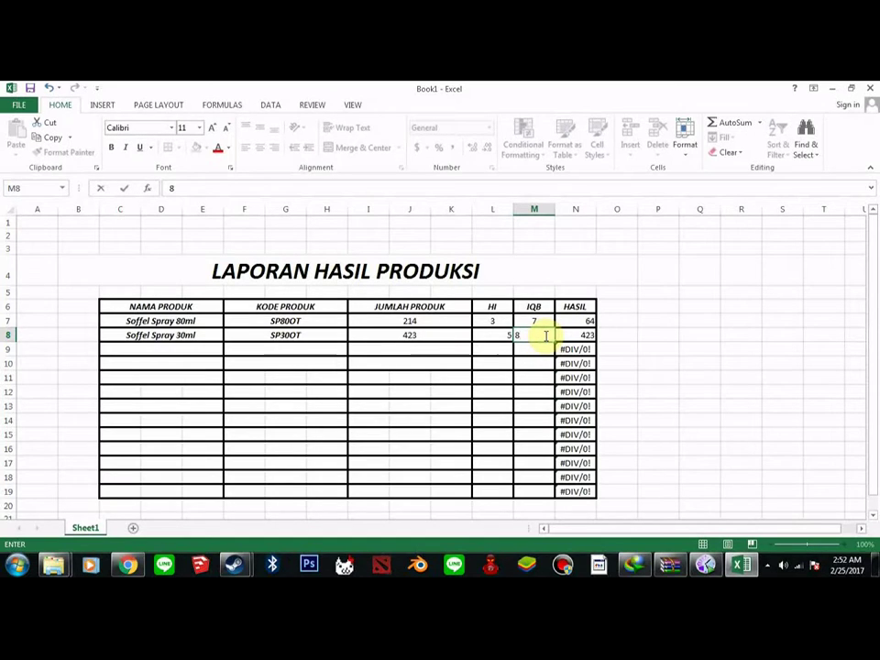
Step: Center the HI and IQB values in L8 and M8 horizontally
{"action": "left_click", "coordinate": [503, 337]}
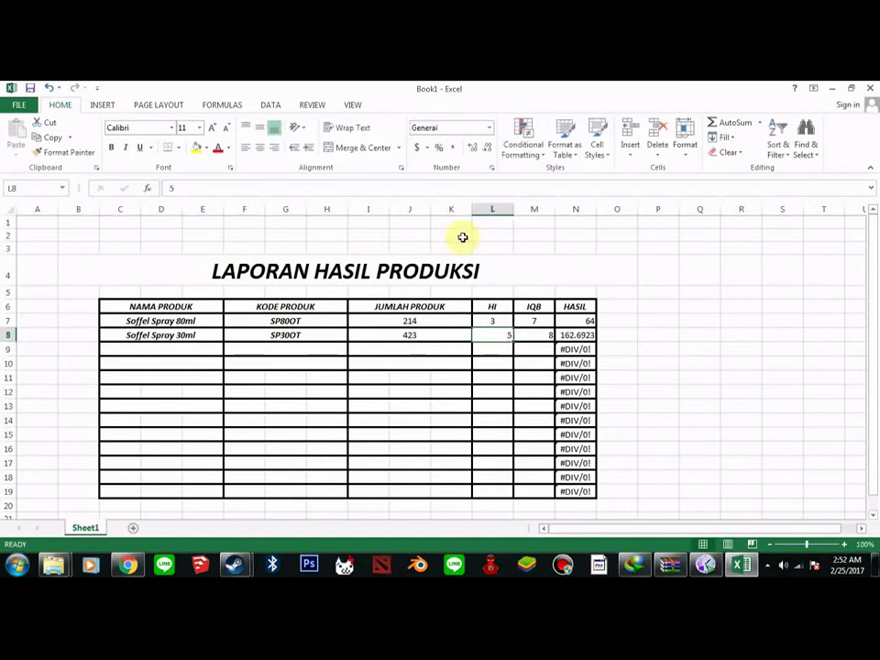
{"action": "left_click", "coordinate": [259, 146]}
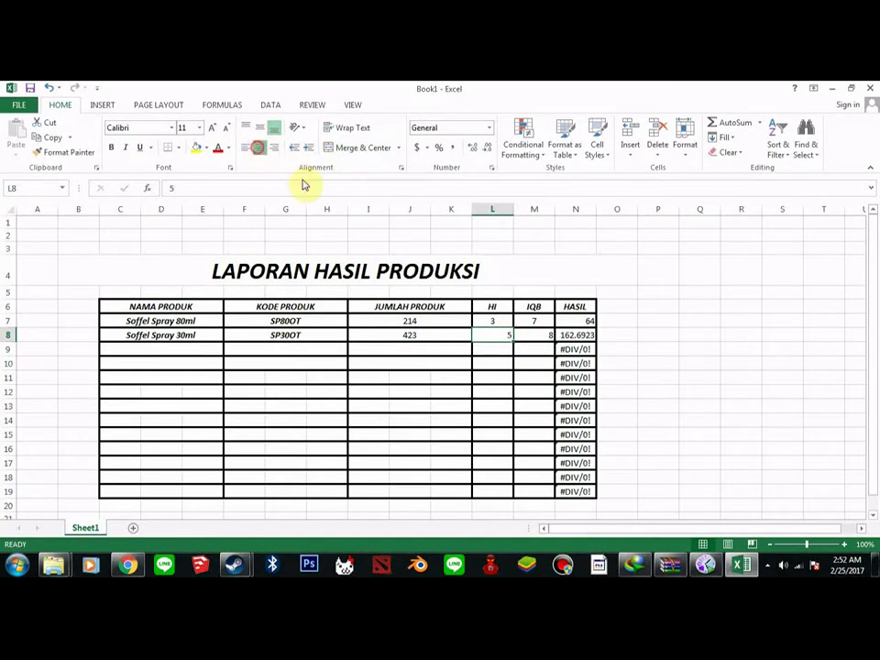
{"action": "left_click", "coordinate": [536, 335]}
{"action": "left_click", "coordinate": [259, 146]}
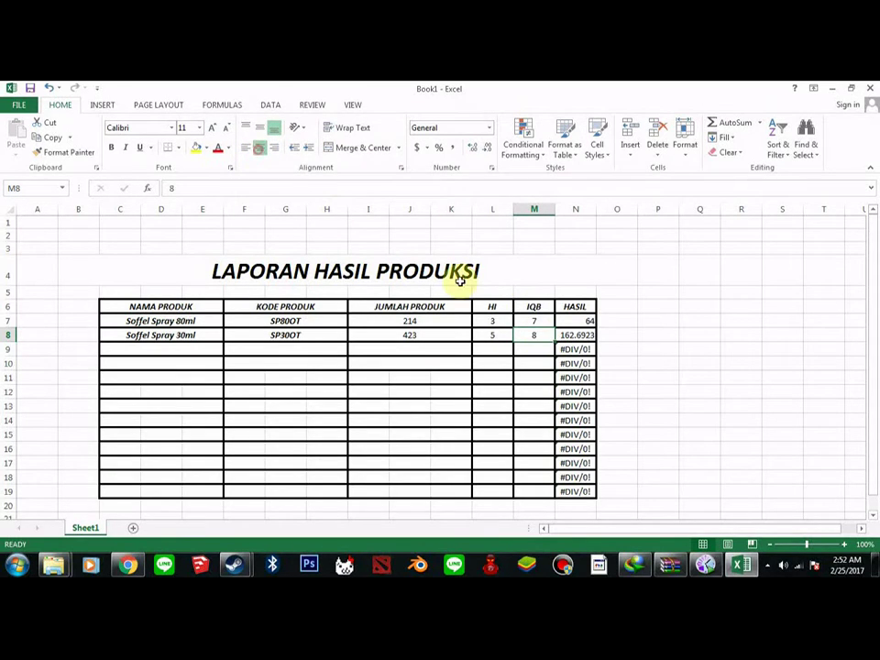
Step: Display the HASIL result in N8 without decimals
{"action": "left_click", "coordinate": [642, 348]}
{"action": "left_click", "coordinate": [582, 335]}
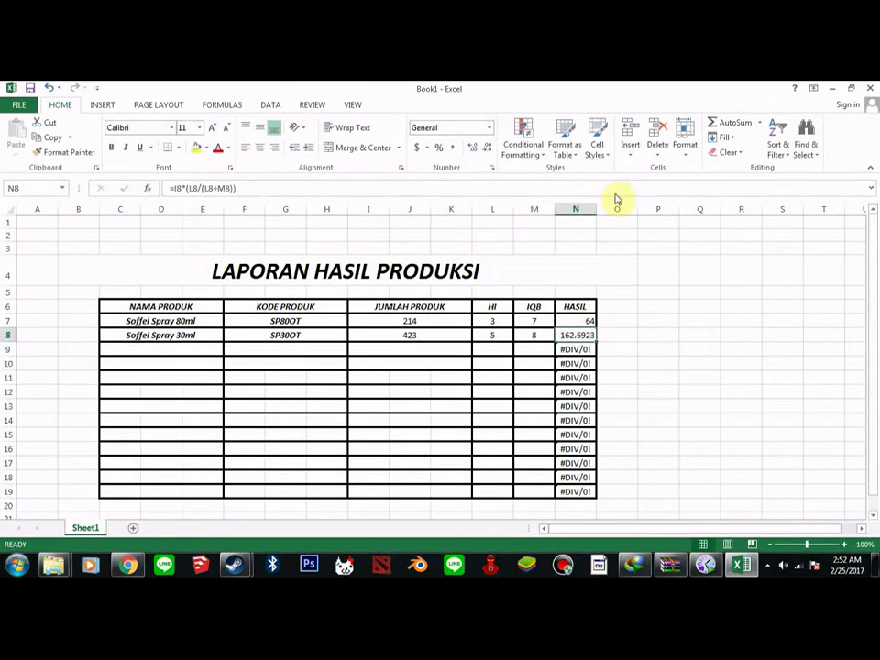
{"action": "left_click", "coordinate": [486, 151]}
{"action": "left_click", "coordinate": [486, 151]}
{"action": "left_click", "coordinate": [486, 151]}
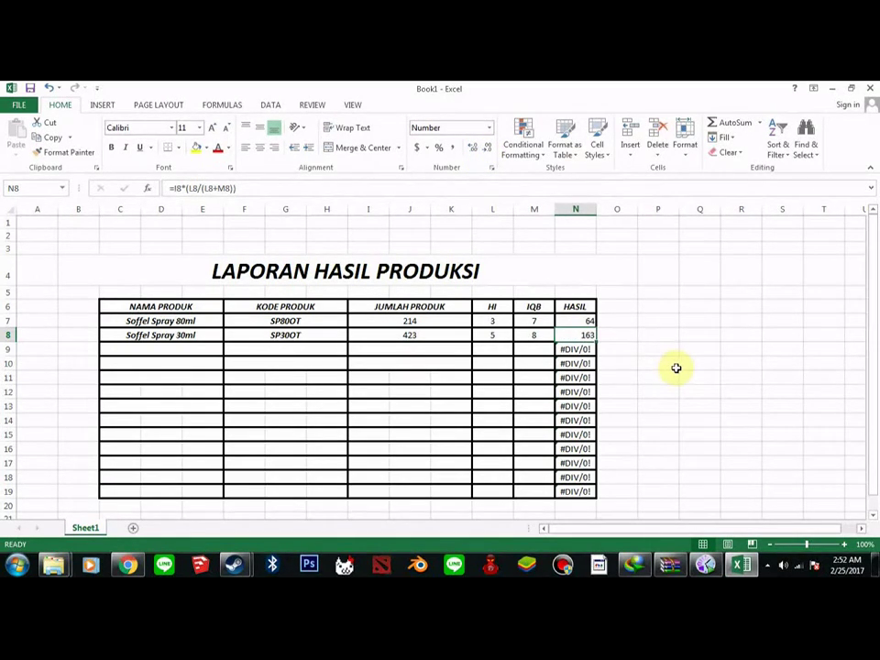
{"action": "left_click", "coordinate": [583, 349]}
{"action": "left_click", "coordinate": [582, 363]}
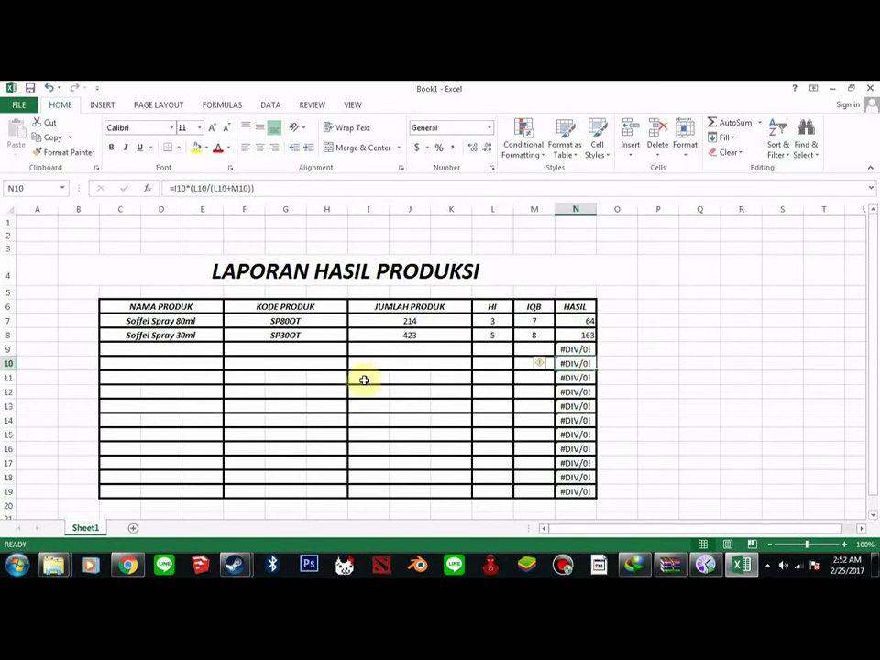
Step: Copy the row 8 product data in C8:M8 and paste it into all the empty table rows, C9:M19
{"action": "left_click_drag", "start_coordinate": [146, 335], "coordinate": [526, 335]}
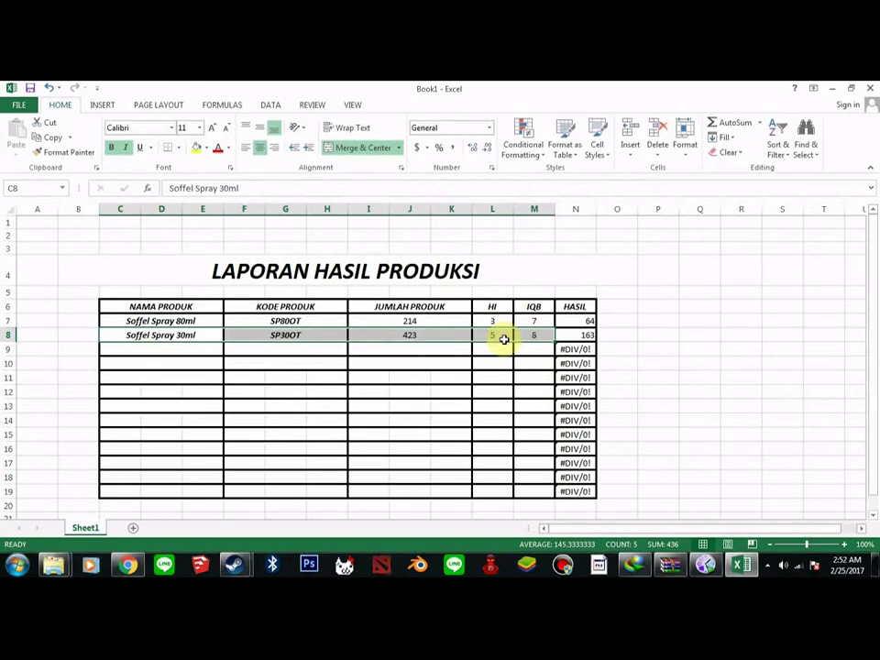
{"action": "key", "text": "ctrl+c"}
{"action": "left_click", "coordinate": [139, 353]}
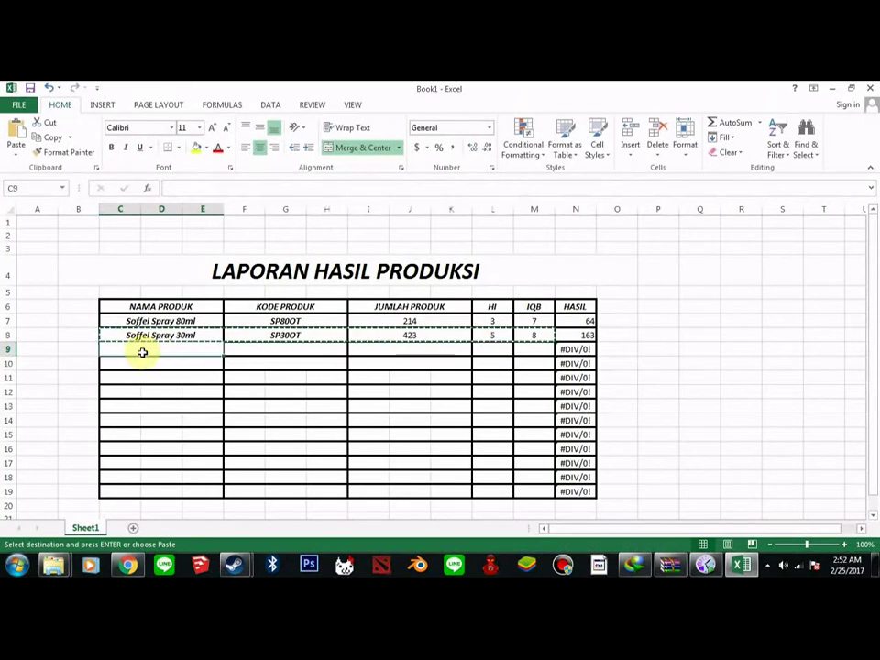
{"action": "left_click_drag", "start_coordinate": [140, 353], "coordinate": [517, 492]}
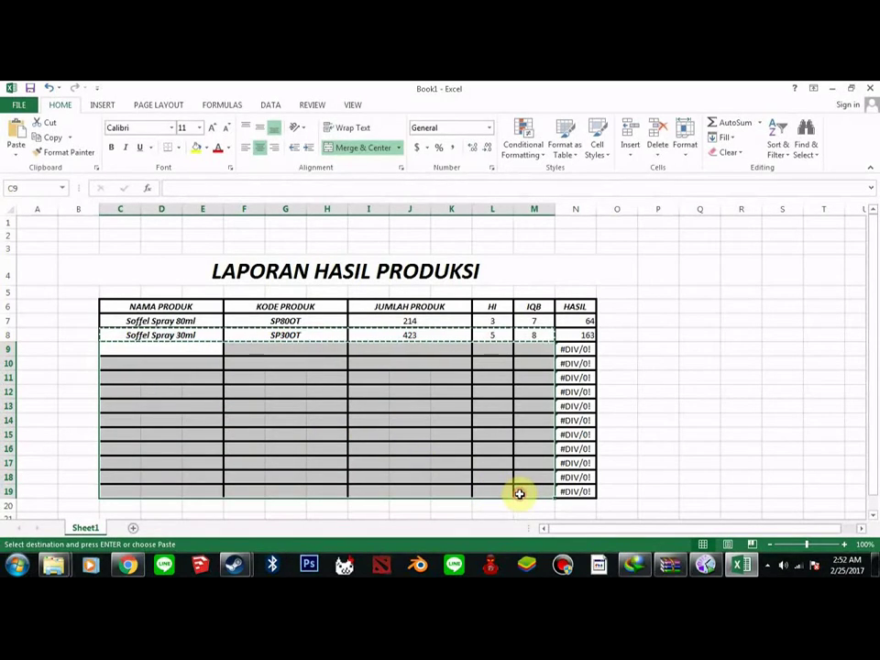
{"action": "key", "text": "ctrl+v"}
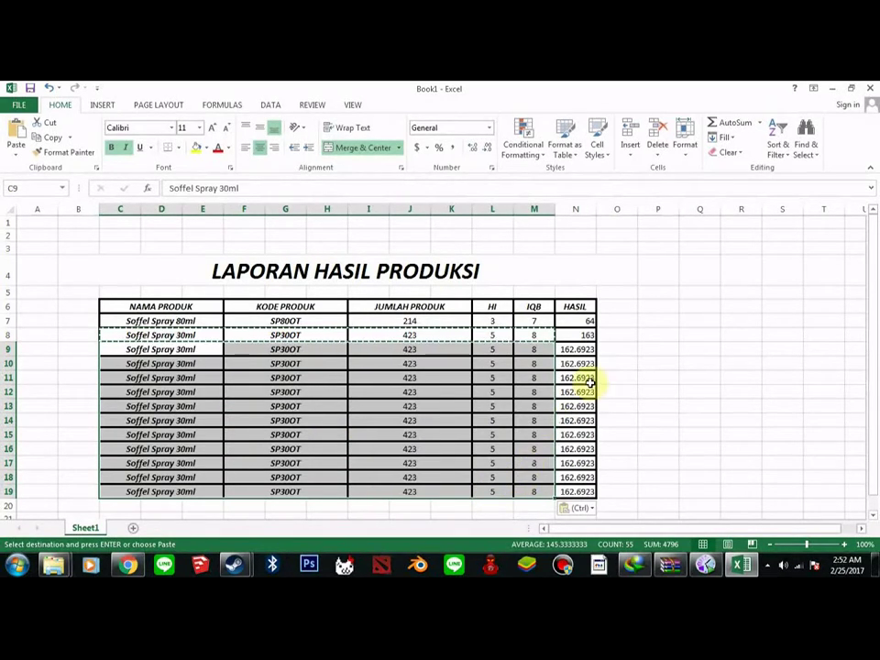
Step: Display the HASIL results in N9:N19 without decimals
{"action": "left_click", "coordinate": [577, 350]}
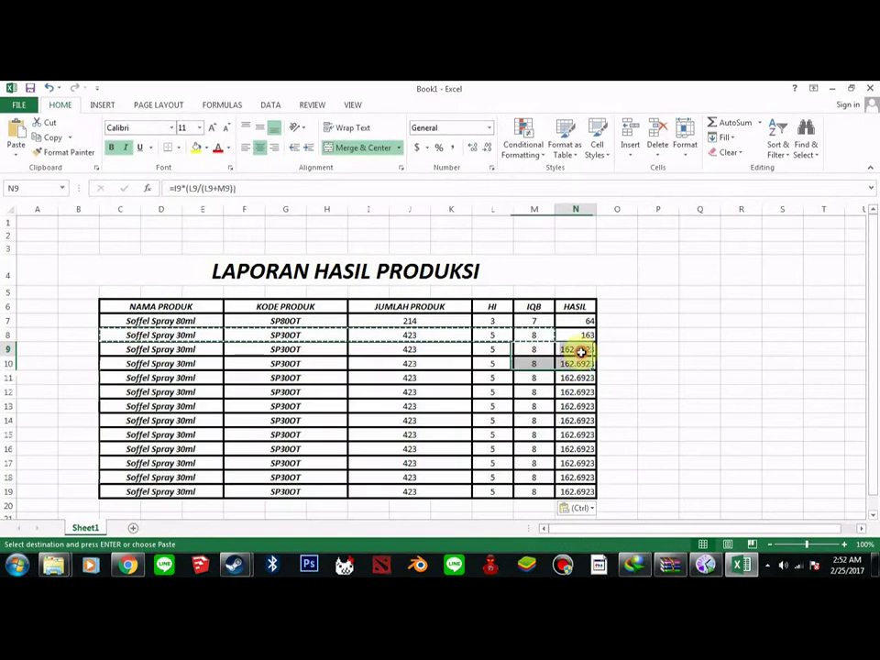
{"action": "left_click_drag", "start_coordinate": [576, 351], "coordinate": [576, 491]}
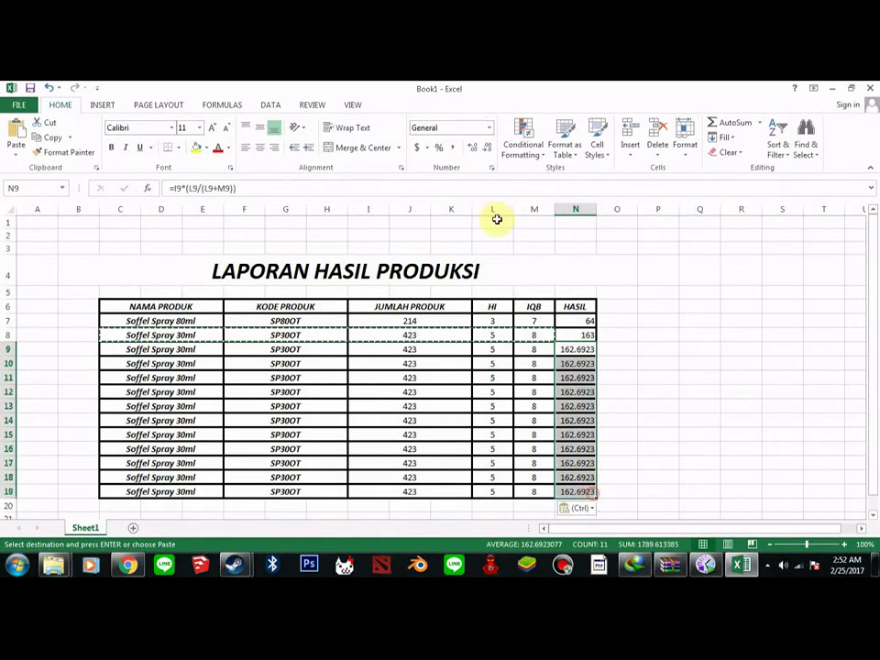
{"action": "left_click", "coordinate": [487, 148]}
{"action": "left_click", "coordinate": [487, 149]}
{"action": "left_click", "coordinate": [487, 148]}
{"action": "left_click", "coordinate": [487, 149]}
{"action": "left_click", "coordinate": [633, 349]}
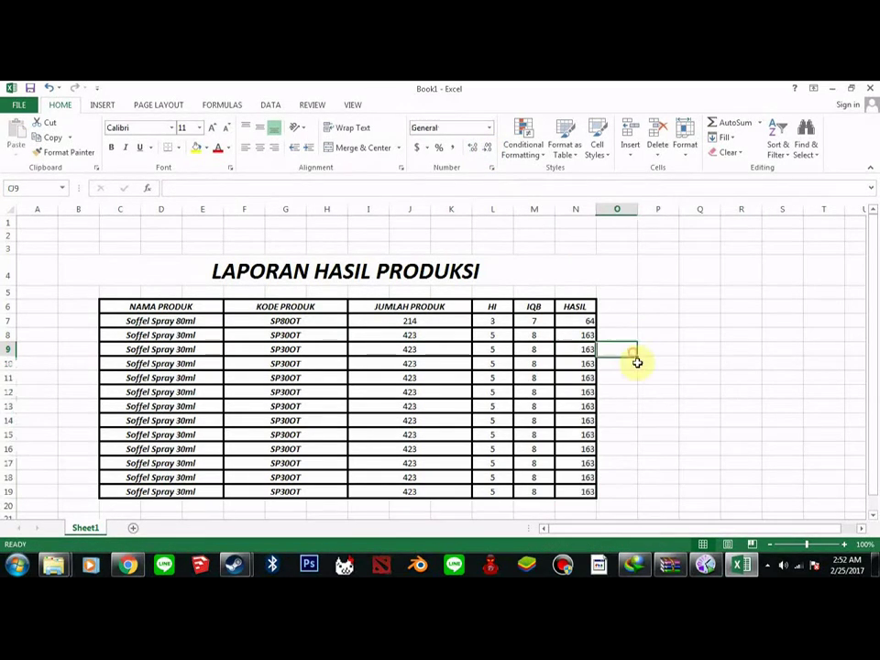
Step: Enter the note PROGRAM LAPORAN SELESAI :D in cell P5 beside the table
{"action": "scroll", "coordinate": [674, 429], "scroll_direction": "down", "scroll_amount": 1}
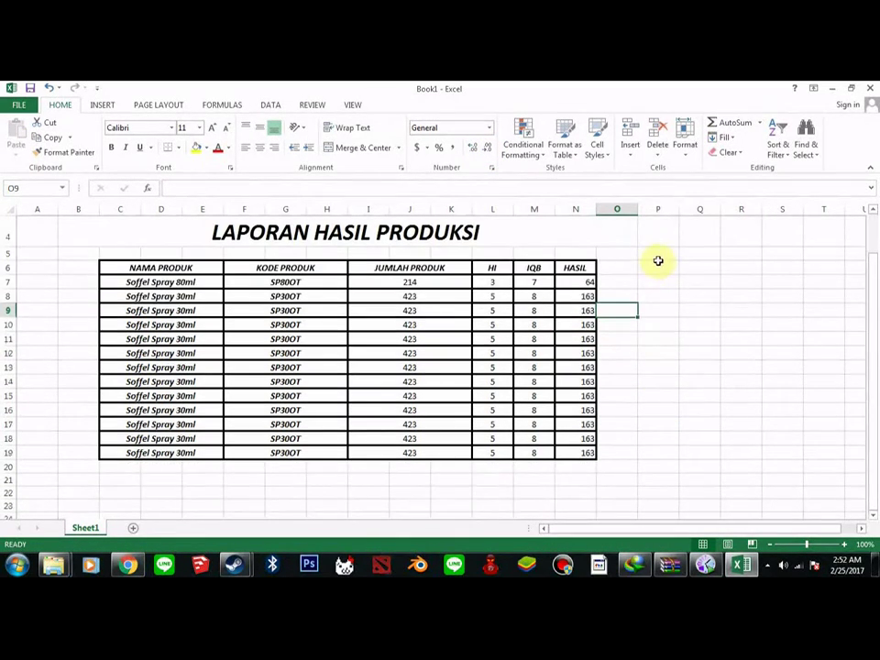
{"action": "left_click", "coordinate": [658, 259]}
{"action": "key", "text": "ctrl+Up"}
{"action": "double_click", "coordinate": [656, 291]}
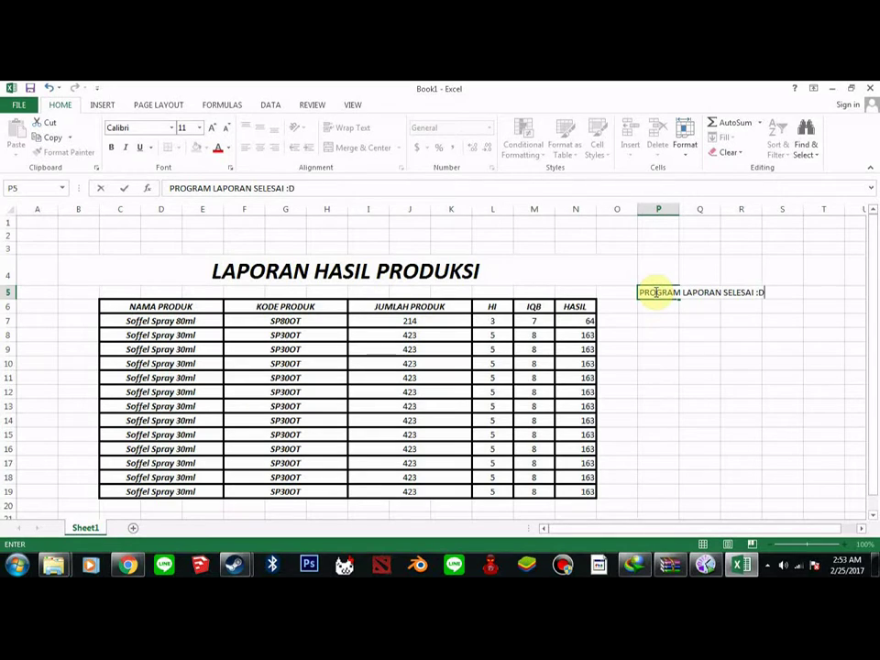
{"action": "left_click", "coordinate": [665, 308]}
Step: Format the note text in P5 at font size 16 in bold italic
{"action": "left_click", "coordinate": [643, 292]}
{"action": "double_click", "coordinate": [643, 291]}
{"action": "left_click_drag", "start_coordinate": [647, 290], "coordinate": [767, 291]}
{"action": "left_click", "coordinate": [198, 127]}
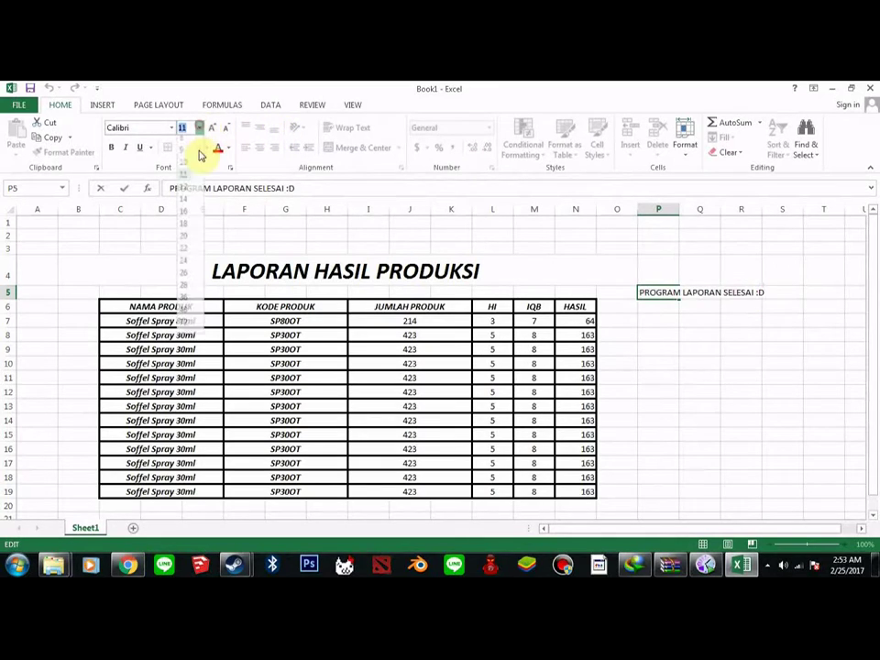
{"action": "left_click", "coordinate": [186, 219]}
{"action": "left_click", "coordinate": [111, 147]}
{"action": "left_click", "coordinate": [125, 148]}
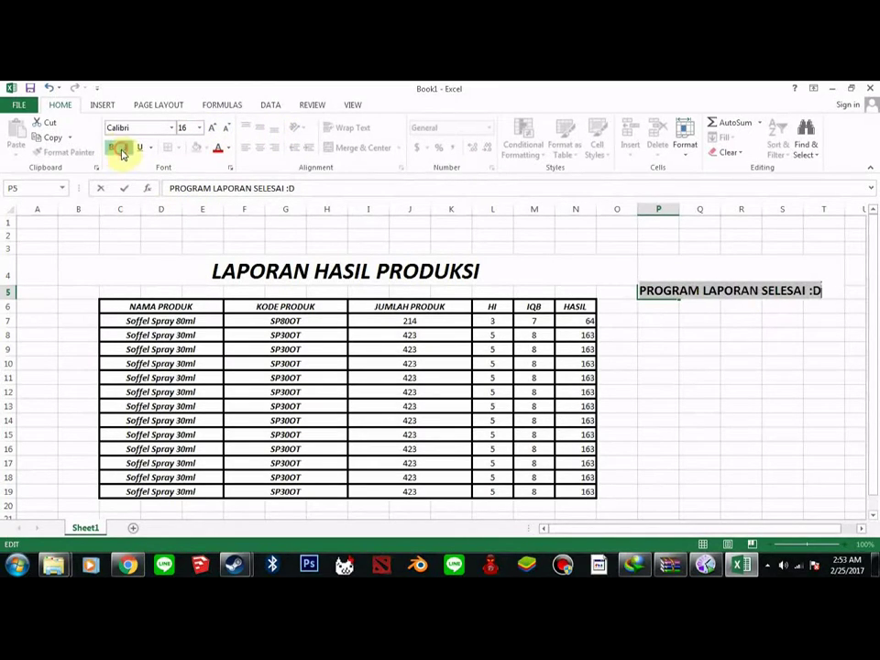
{"action": "left_click", "coordinate": [657, 318]}
{"action": "left_click", "coordinate": [709, 309]}
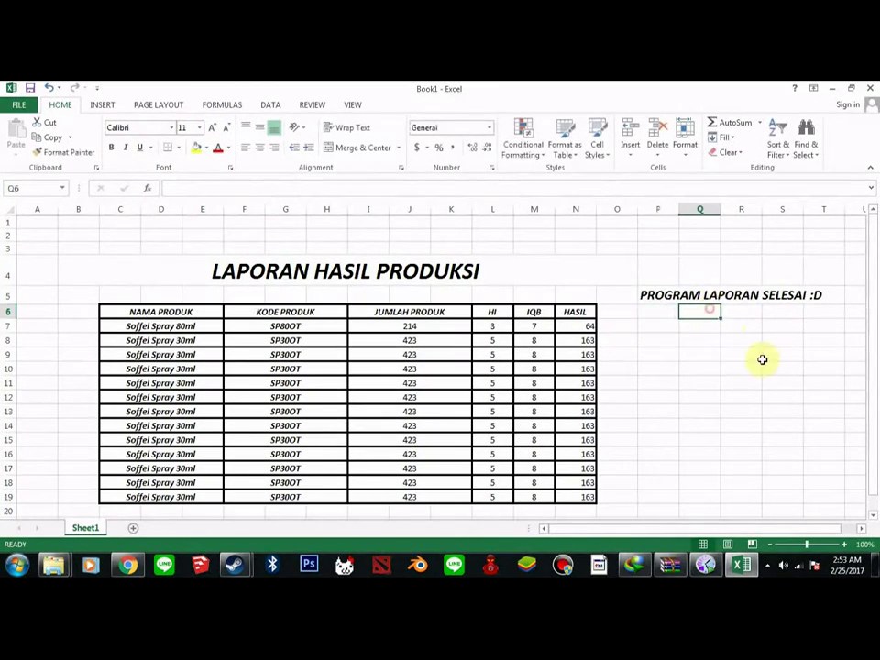
Step: Merge and center the note across P5:T5
{"action": "left_click", "coordinate": [704, 295]}
{"action": "left_click_drag", "start_coordinate": [662, 294], "coordinate": [815, 294]}
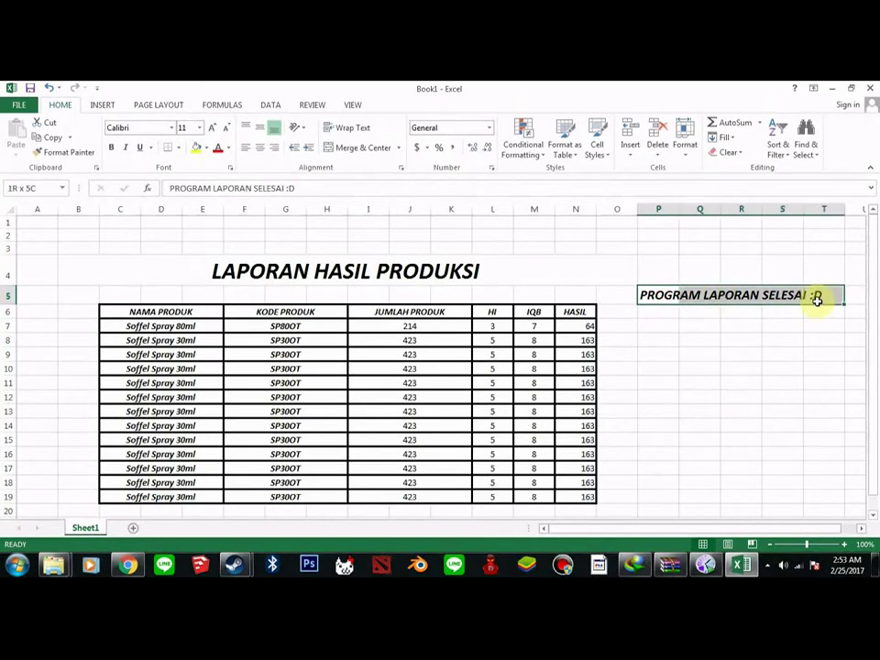
{"action": "left_click", "coordinate": [360, 148]}
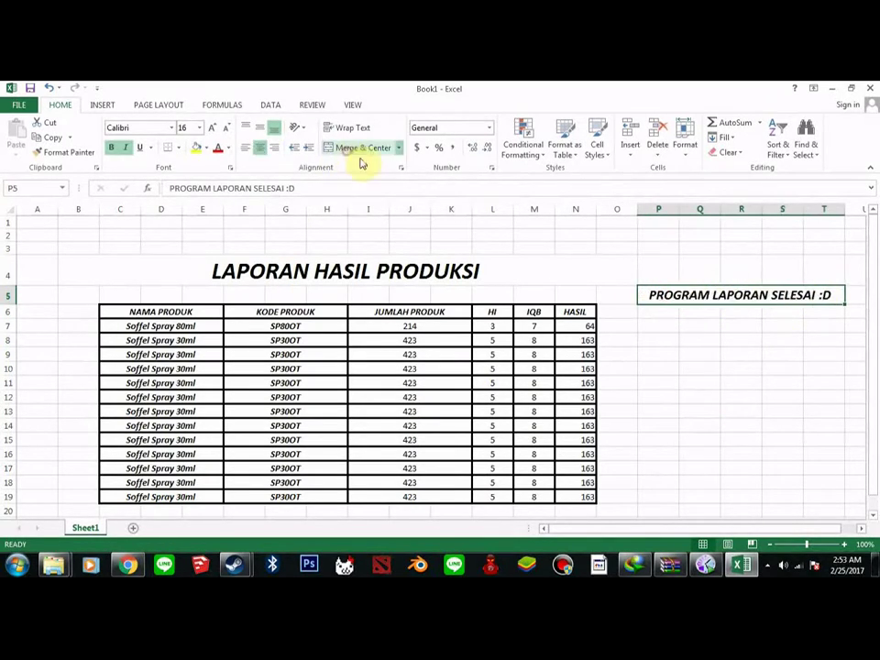
Step: Examine the HASIL formula and its cell references in N7
{"action": "left_click", "coordinate": [693, 312]}
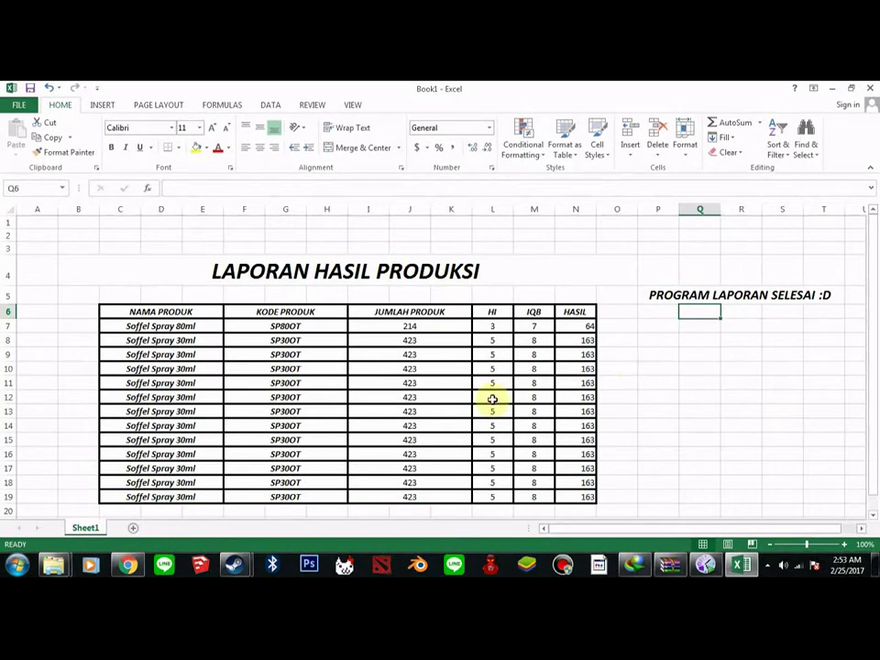
{"action": "scroll", "coordinate": [244, 359], "scroll_direction": "down", "scroll_amount": 1}
{"action": "scroll", "coordinate": [417, 321], "scroll_direction": "up", "scroll_amount": 1}
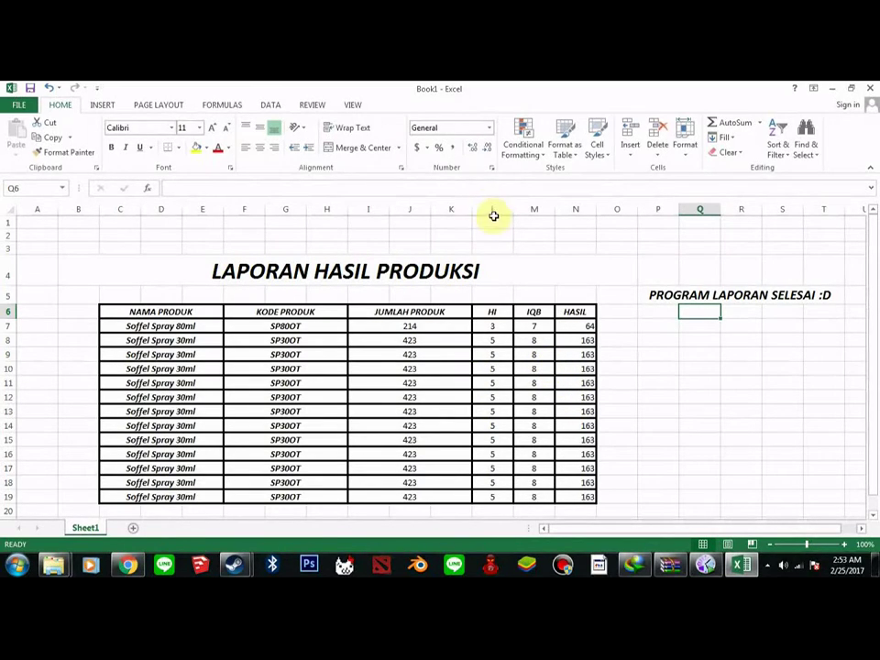
{"action": "double_click", "coordinate": [581, 325]}
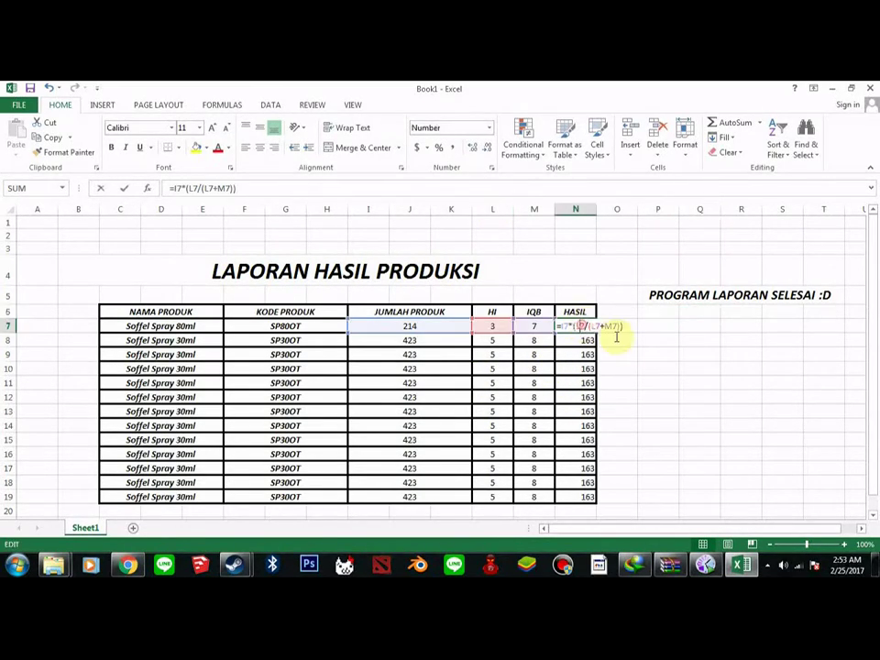
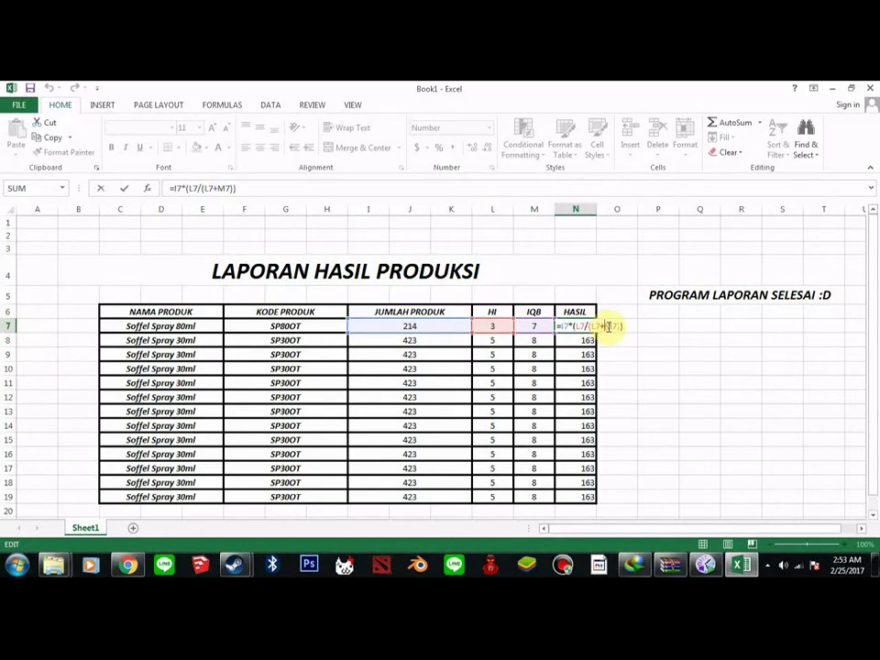
{"action": "key", "text": "Return"}
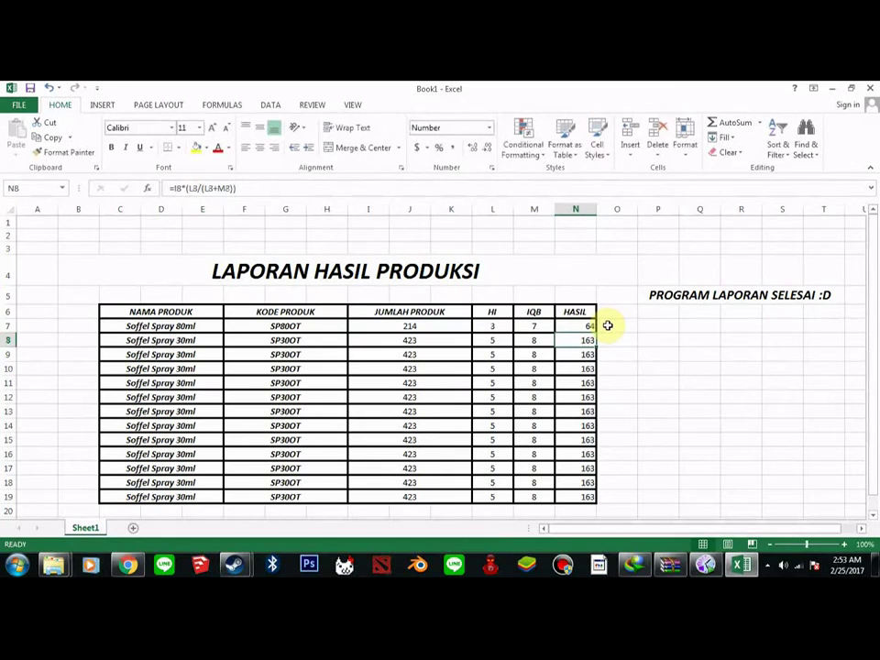
Step: Change the IQB values in M8, M9 and M10 to 6, 10 and 9
{"action": "left_click", "coordinate": [533, 340]}
{"action": "type", "text": "6"}
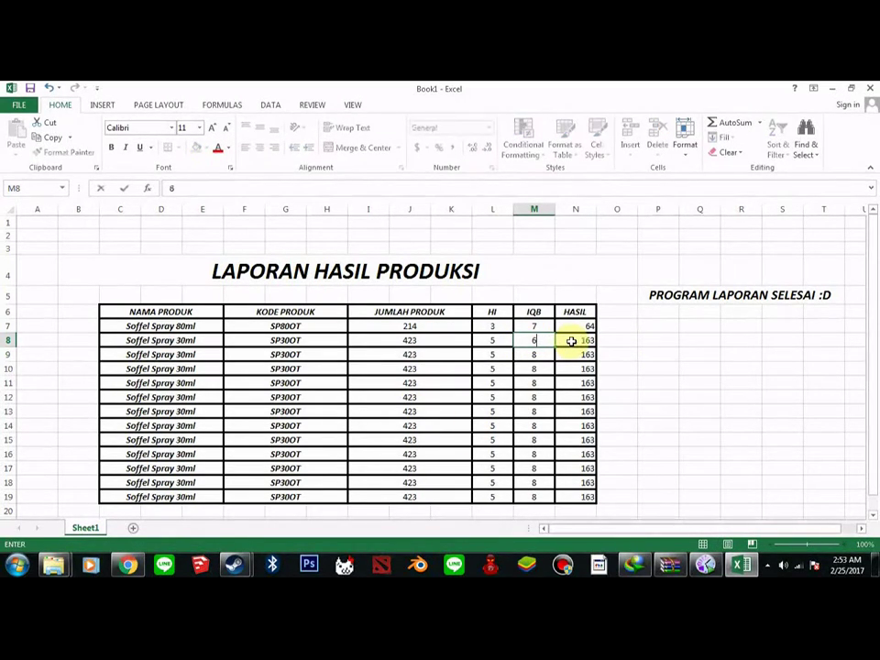
{"action": "left_click", "coordinate": [581, 357]}
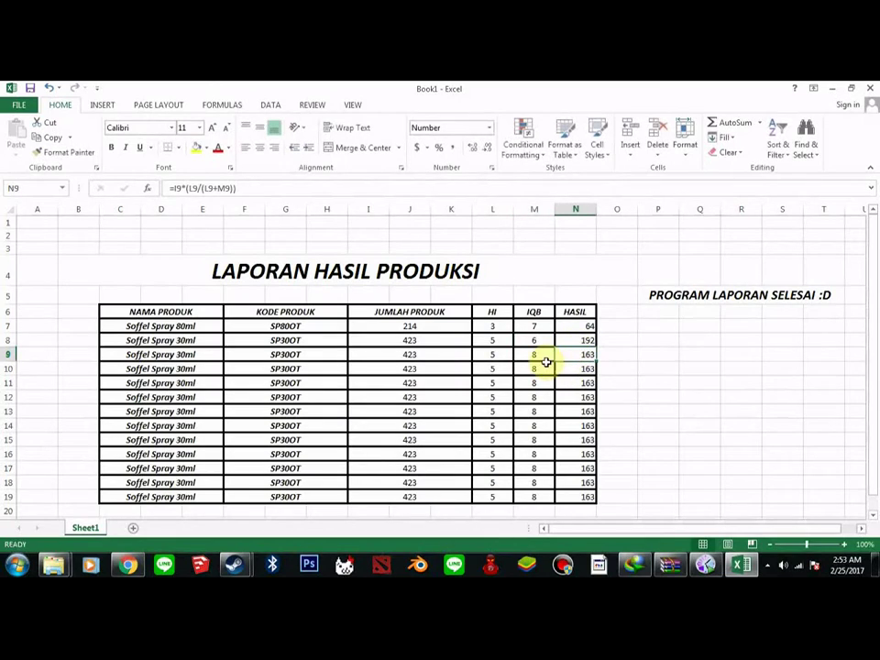
{"action": "left_click", "coordinate": [538, 357]}
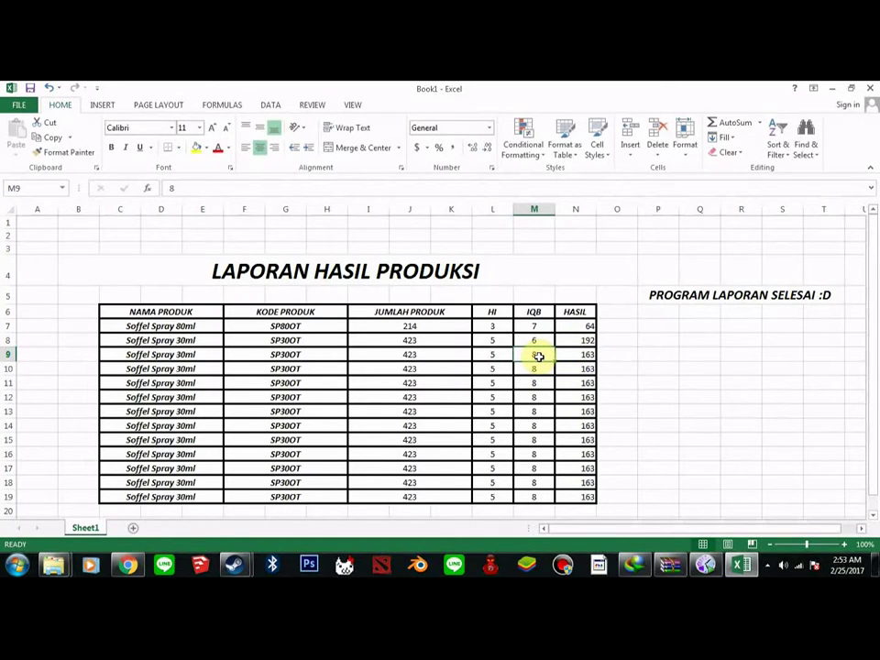
{"action": "type", "text": "10"}
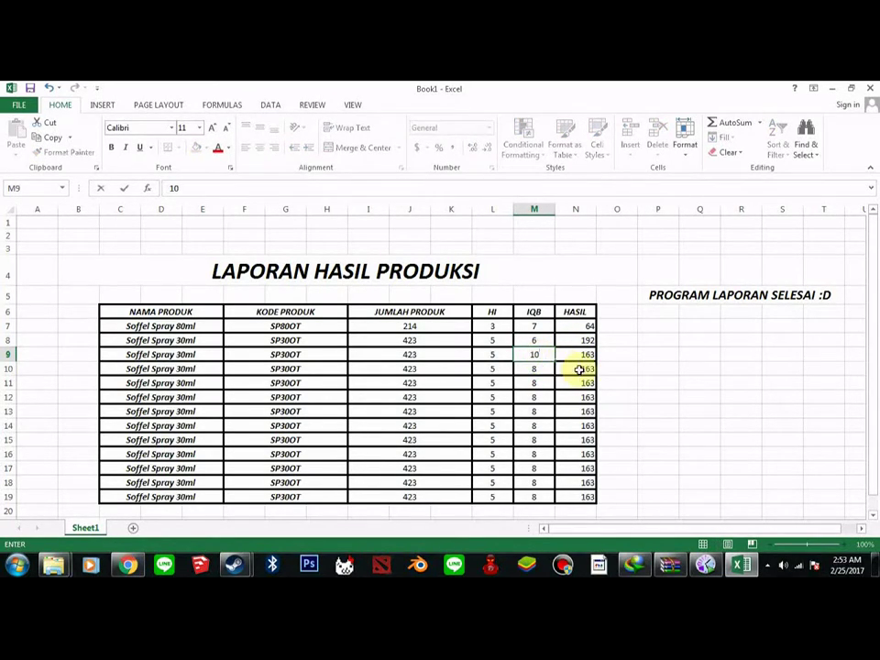
{"action": "left_click", "coordinate": [582, 373]}
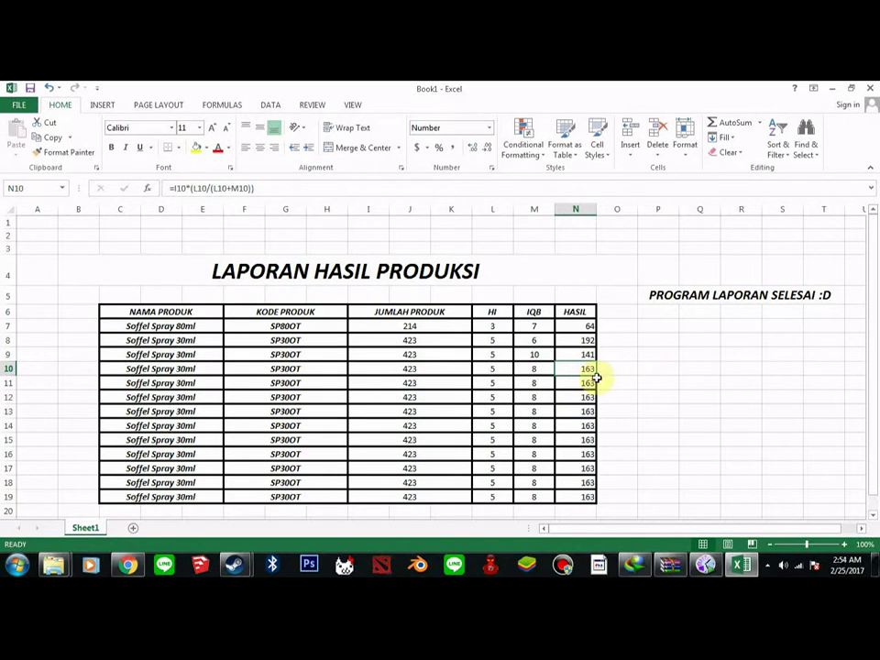
{"action": "left_click", "coordinate": [545, 368]}
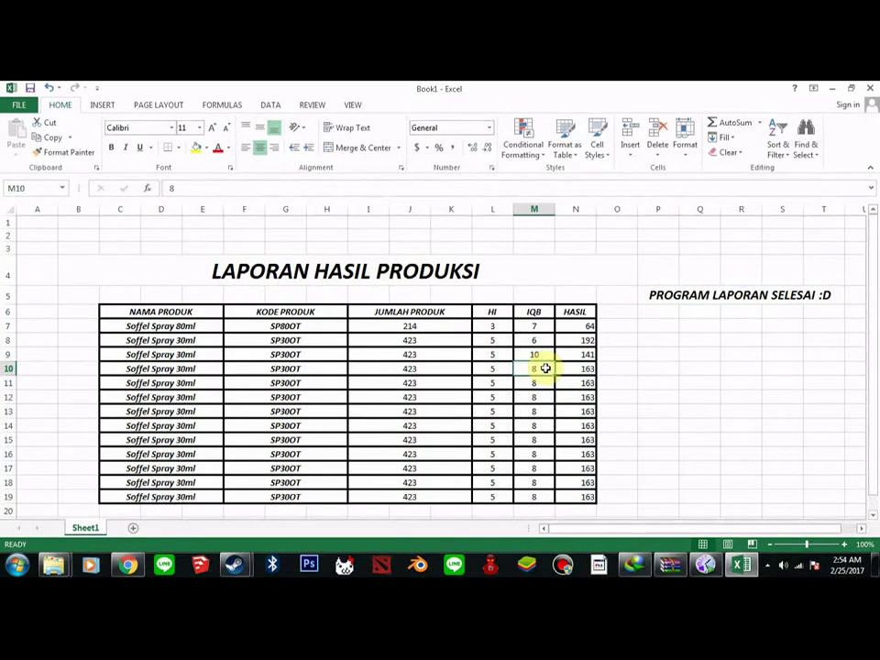
{"action": "type", "text": "9"}
{"action": "key", "text": "Return"}
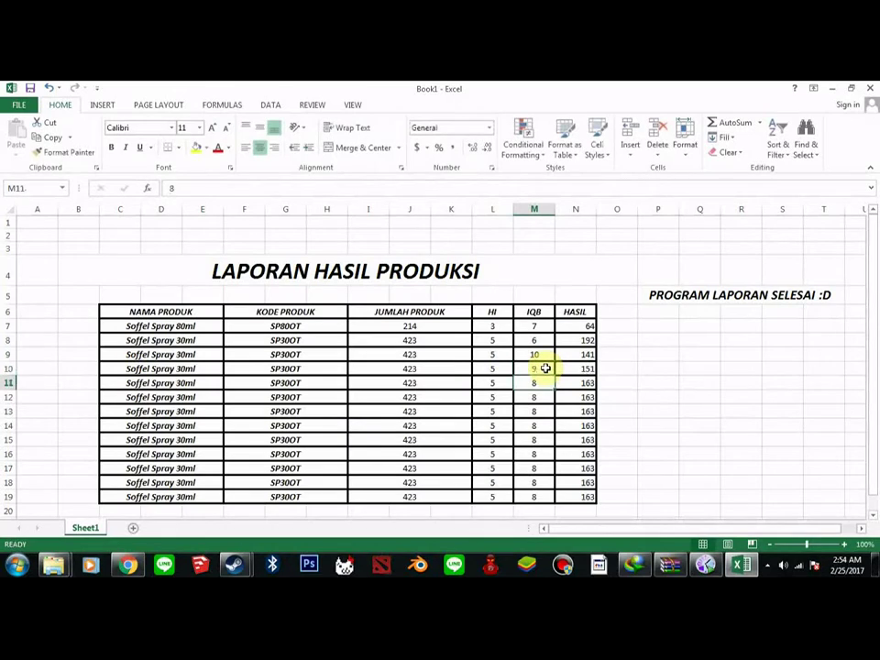
Step: Change the IQB values in M11, M12 and M13 to 7, 20 and 1
{"action": "type", "text": "7"}
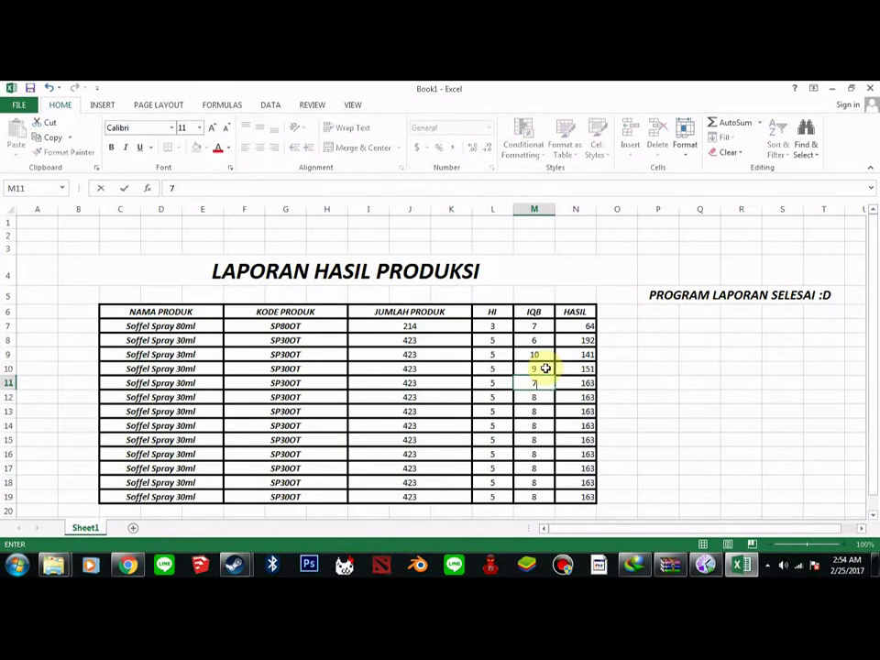
{"action": "key", "text": "Return"}
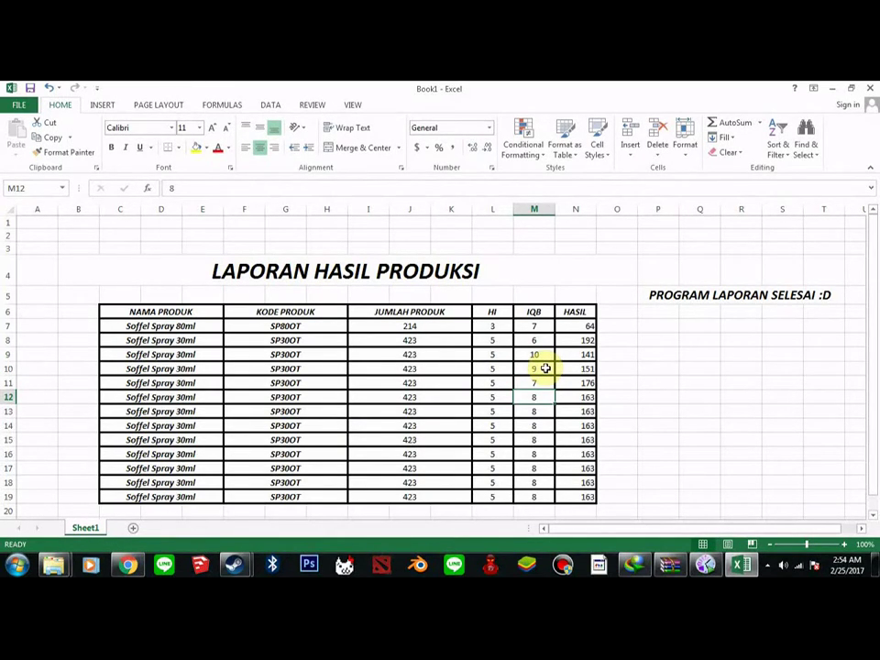
{"action": "type", "text": "20"}
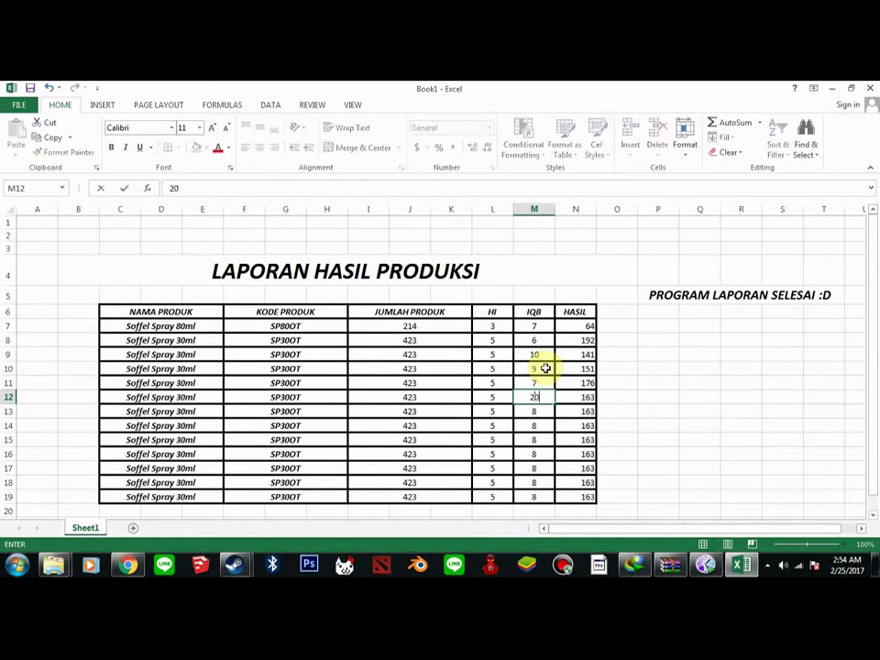
{"action": "key", "text": "Return"}
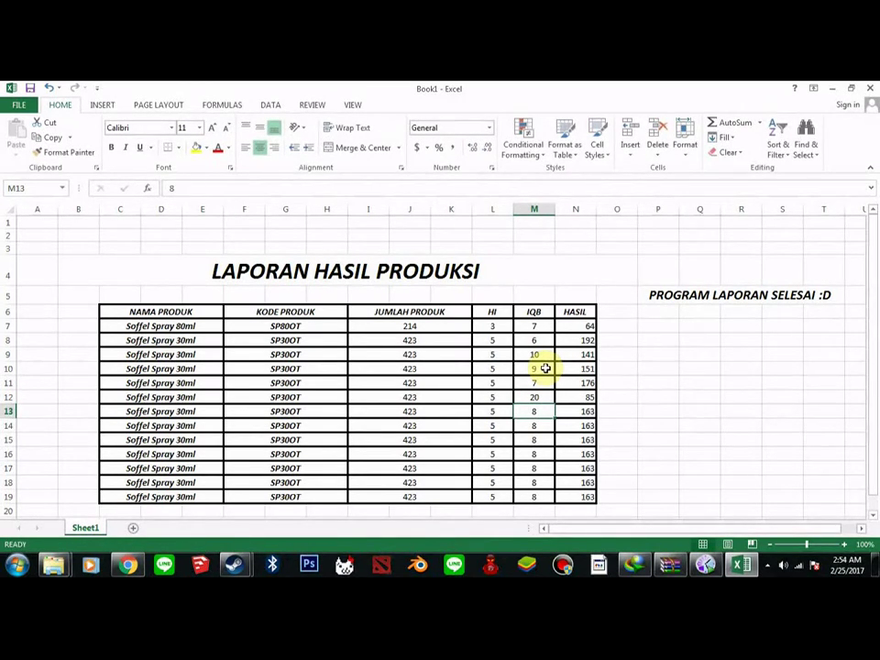
{"action": "type", "text": "1"}
{"action": "key", "text": "Return"}
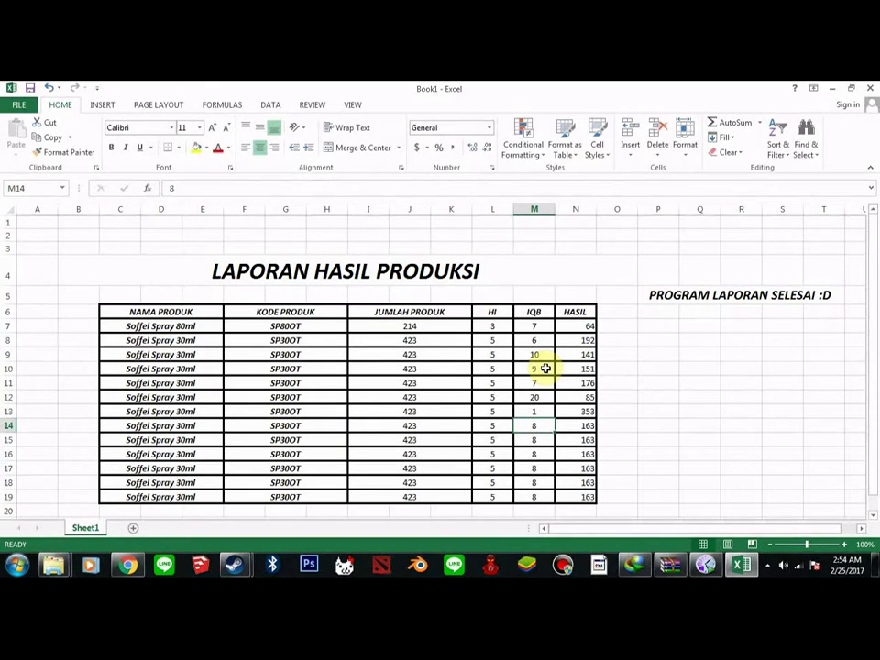
Step: Rename the HASIL column header in N6 to HASIL HI
{"action": "left_click", "coordinate": [617, 312]}
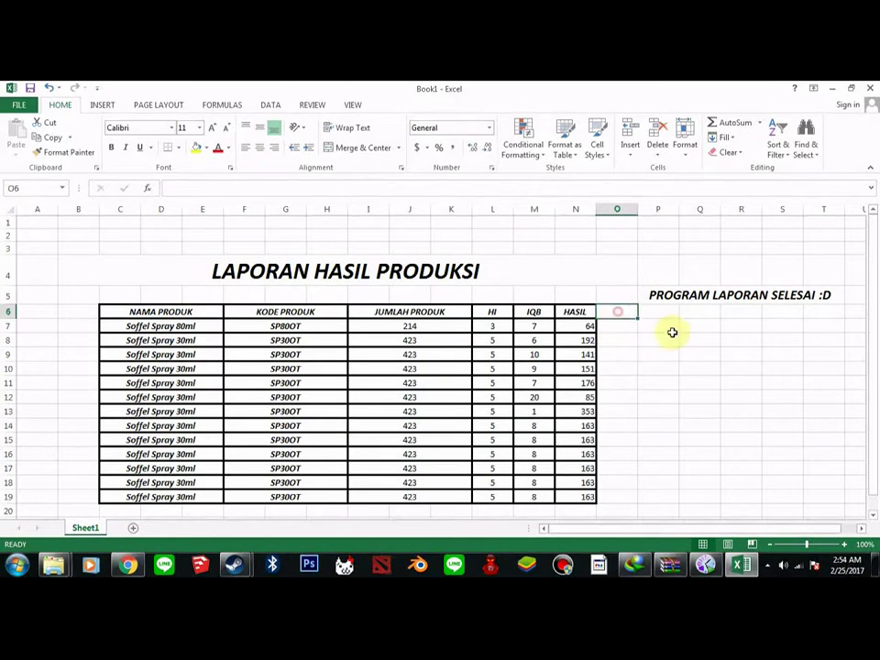
{"action": "double_click", "coordinate": [588, 311]}
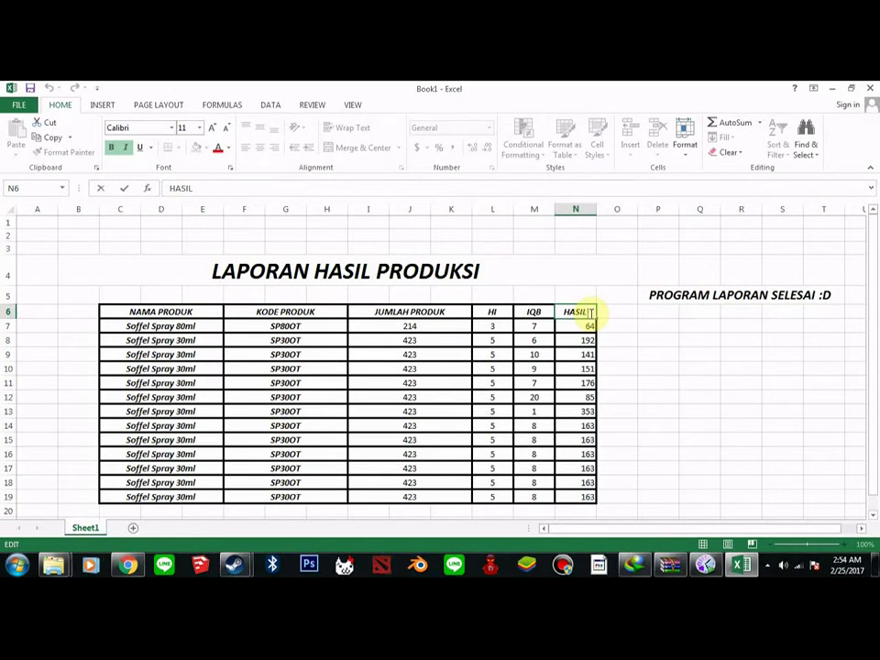
{"action": "type", "text": "hi"}
{"action": "key", "text": "BackSpace"}
{"action": "key", "text": "BackSpace"}
{"action": "type", "text": "HI"}
{"action": "left_click", "coordinate": [612, 317]}
{"action": "left_click_drag", "start_coordinate": [604, 312], "coordinate": [611, 493]}
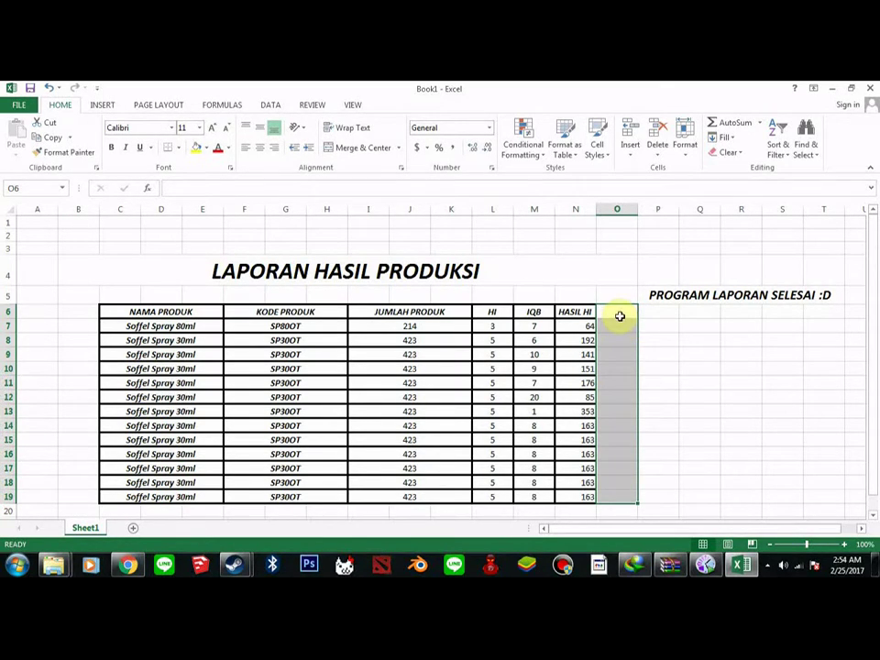
{"action": "left_click_drag", "start_coordinate": [617, 326], "coordinate": [610, 499]}
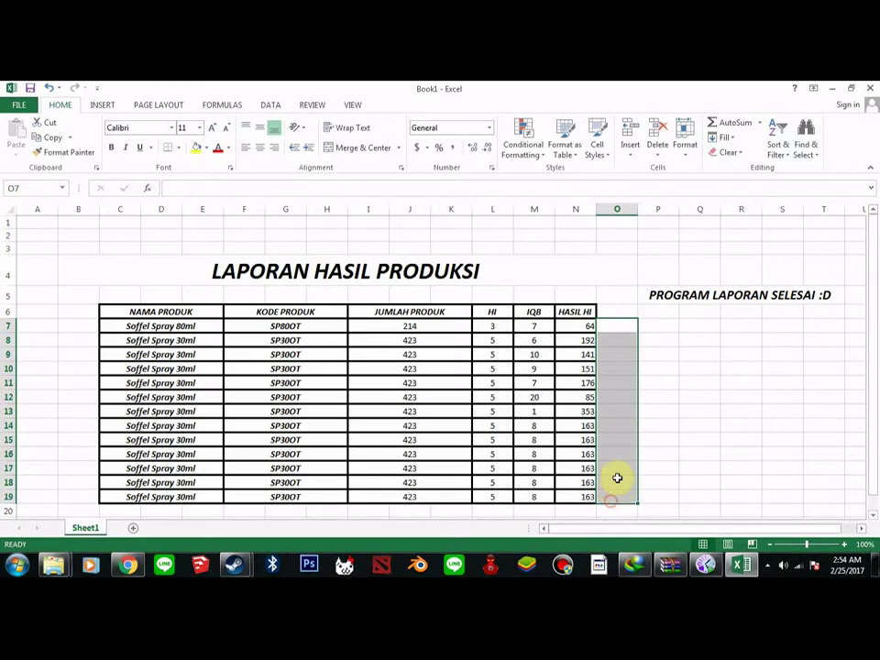
{"action": "right_click", "coordinate": [610, 341]}
{"action": "key", "text": "Escape"}
{"action": "left_click", "coordinate": [584, 339]}
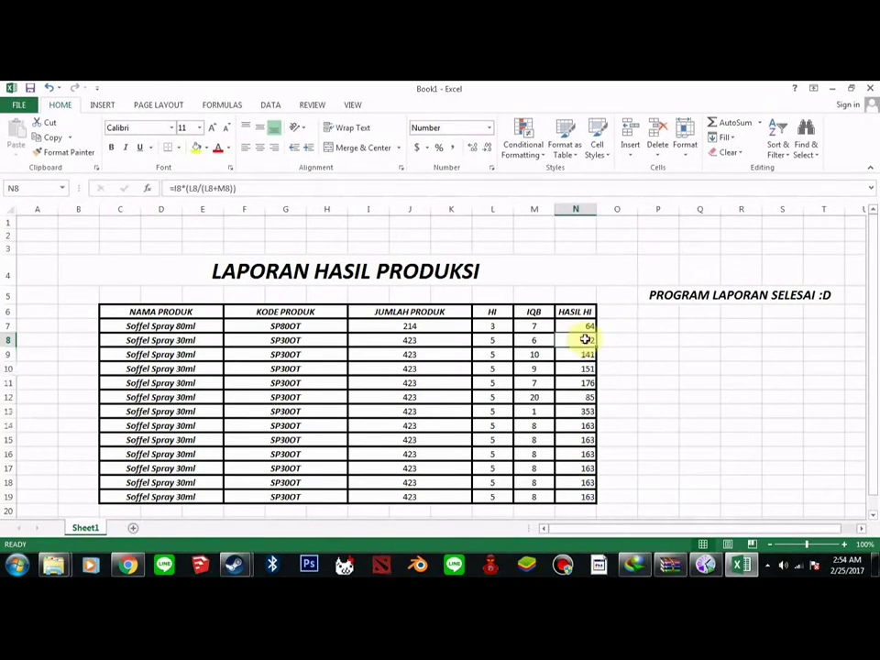
{"action": "left_click", "coordinate": [576, 328]}
{"action": "left_click_drag", "start_coordinate": [575, 332], "coordinate": [586, 499]}
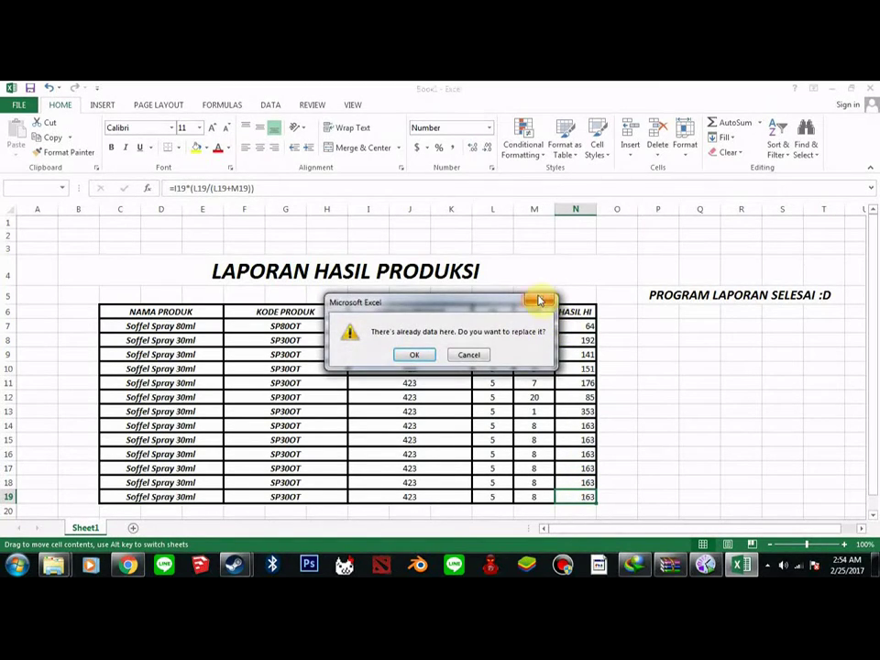
{"action": "left_click", "coordinate": [539, 301]}
Step: Copy the HASIL HI formulas from N7:N19 into the adjacent cells O7:O19
{"action": "left_click_drag", "start_coordinate": [566, 332], "coordinate": [585, 499]}
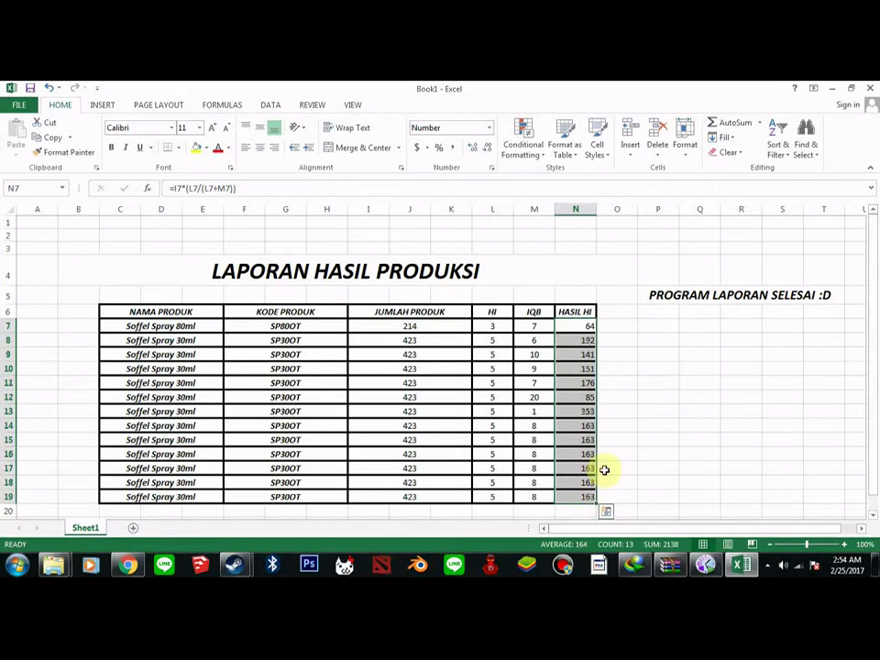
{"action": "key", "text": "ctrl+c"}
{"action": "left_click_drag", "start_coordinate": [609, 326], "coordinate": [622, 494]}
{"action": "key", "text": "ctrl+v"}
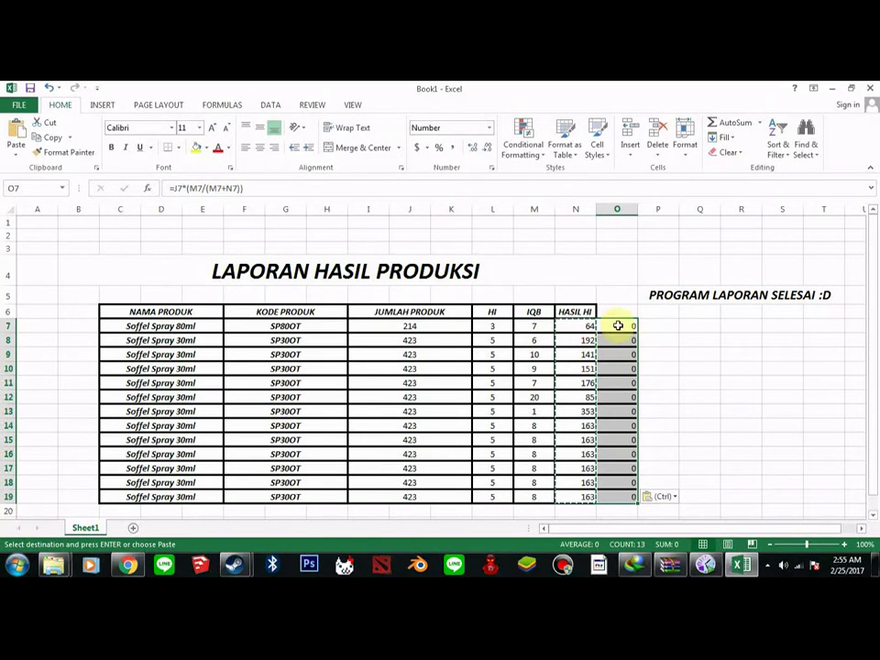
Step: Replace the N7 reference in the O7 formula with L7 so it reads =J7*(M7/(M7+L7))
{"action": "left_click", "coordinate": [620, 340]}
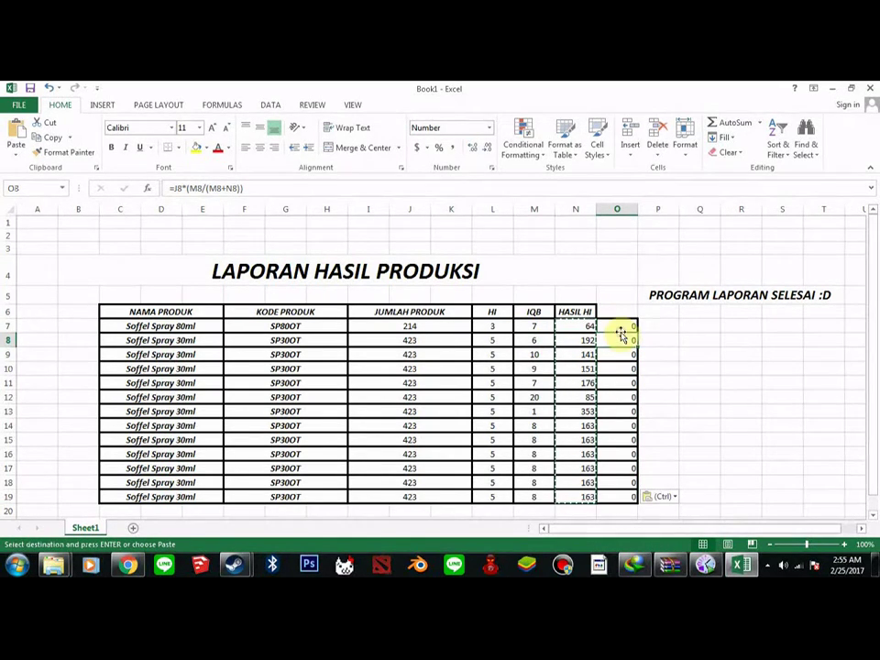
{"action": "left_click", "coordinate": [619, 327]}
{"action": "double_click", "coordinate": [615, 326]}
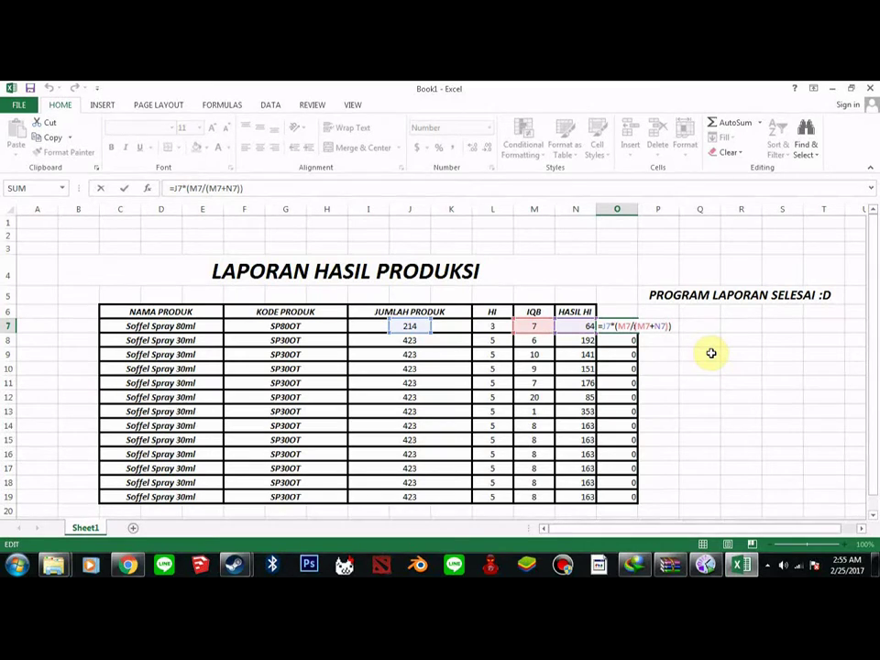
{"action": "key", "text": "BackSpace"}
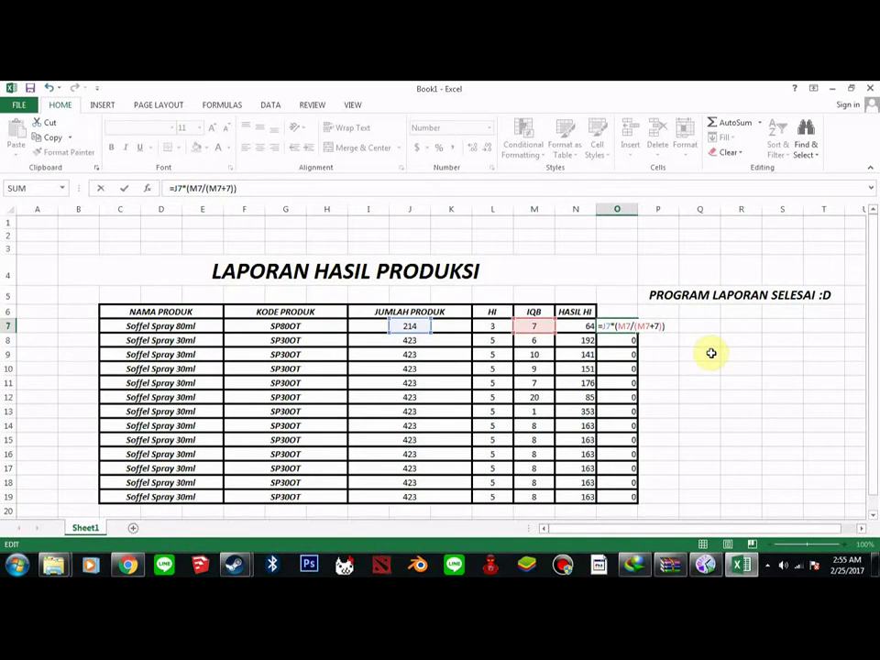
{"action": "type", "text": "L"}
{"action": "key", "text": "Escape"}
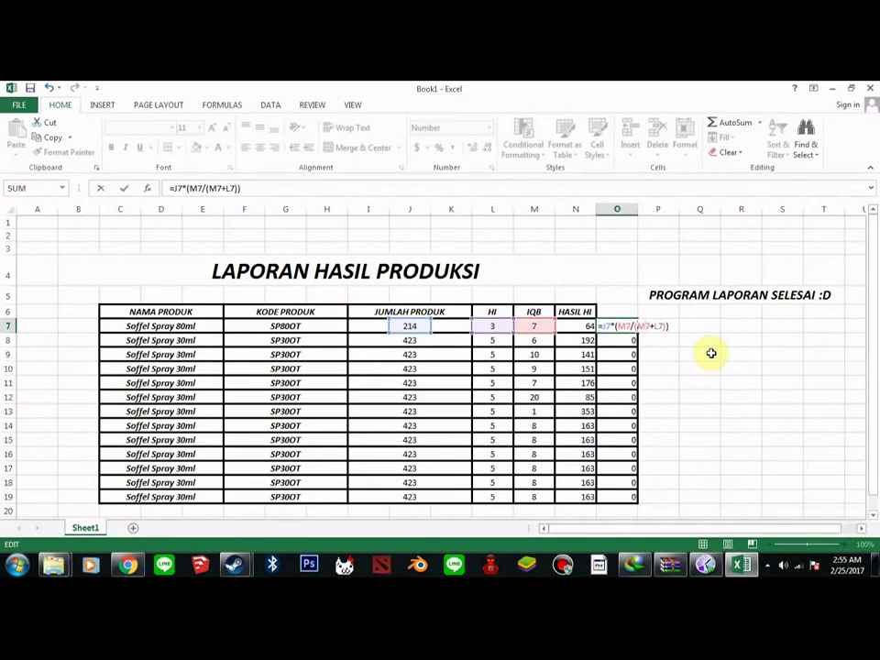
{"action": "key", "text": "Left"}
{"action": "key", "text": "Return"}
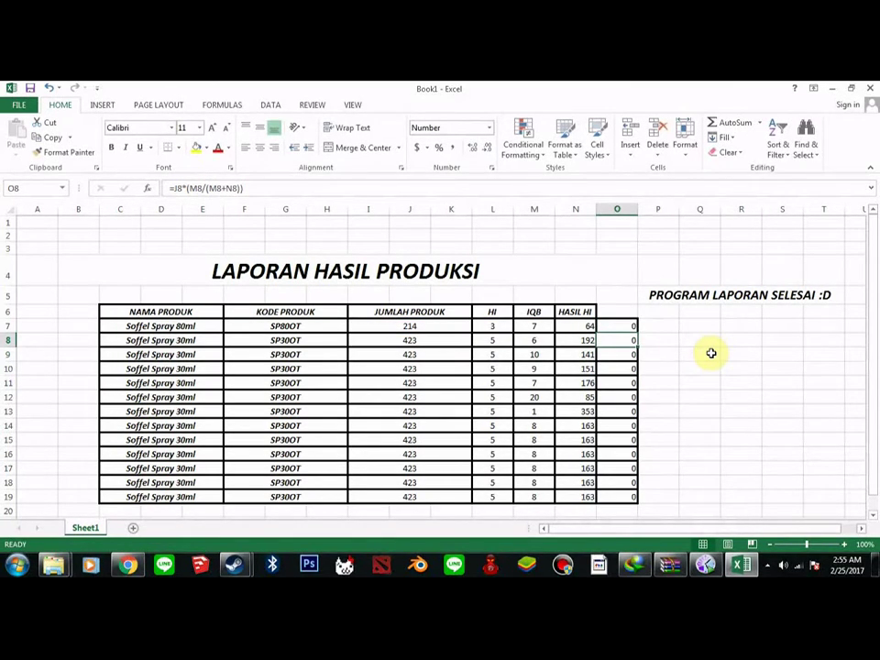
Step: Change the numerator in the O7 formula to L7 so it reads =J7*(L7/(M7+L7))
{"action": "left_click", "coordinate": [621, 328]}
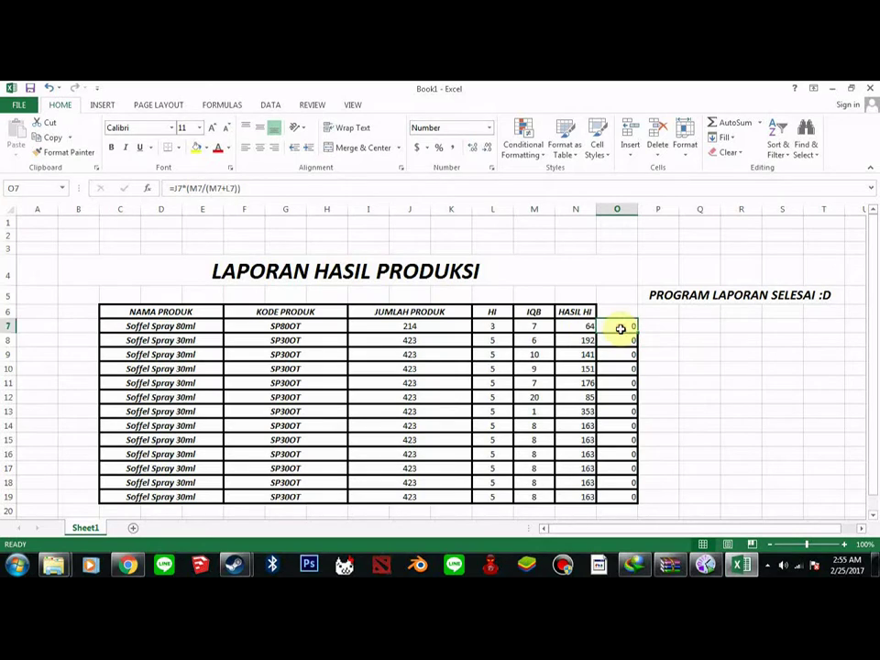
{"action": "double_click", "coordinate": [620, 328]}
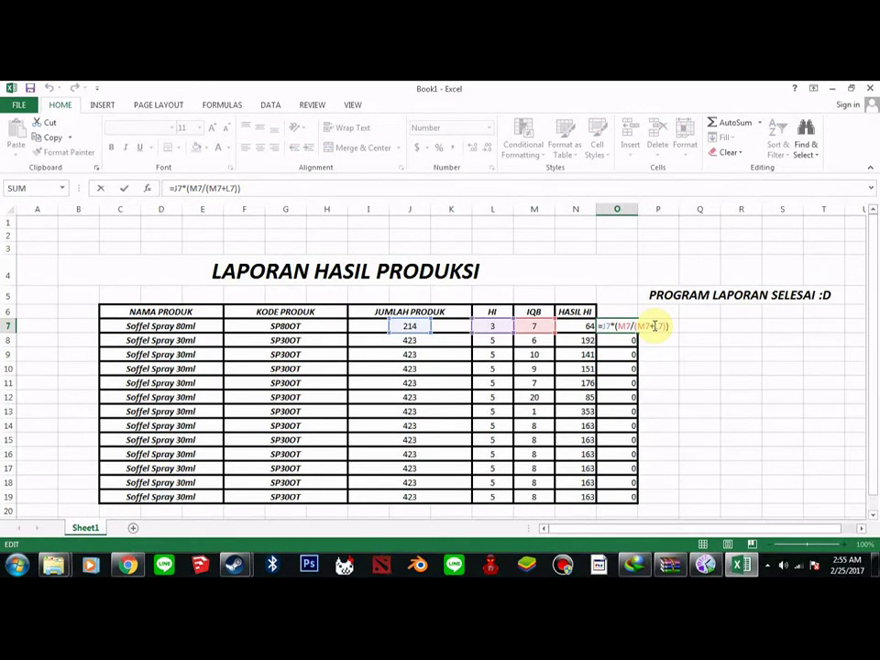
{"action": "key", "text": "BackSpace"}
{"action": "key", "text": "BackSpace"}
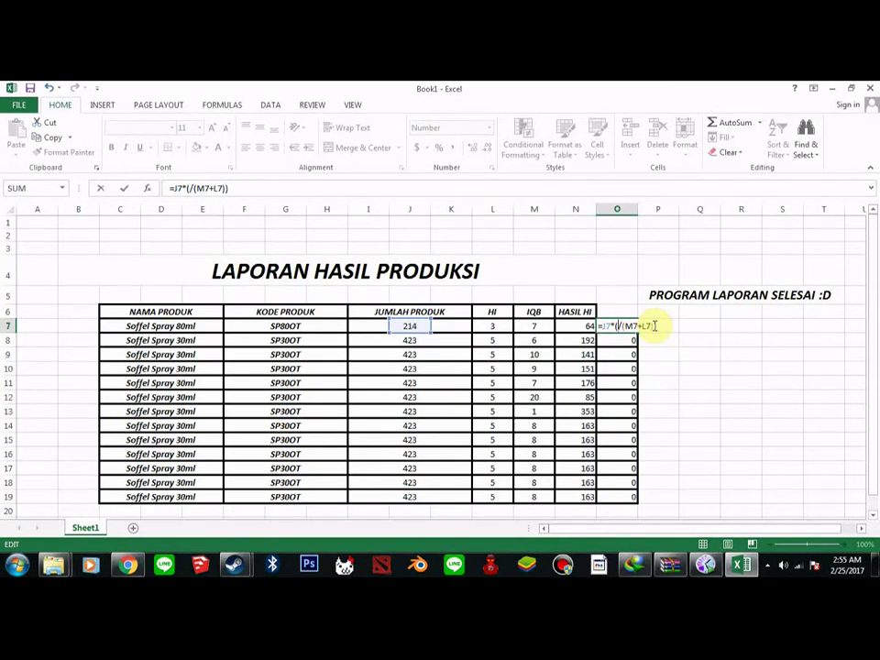
{"action": "type", "text": "L7"}
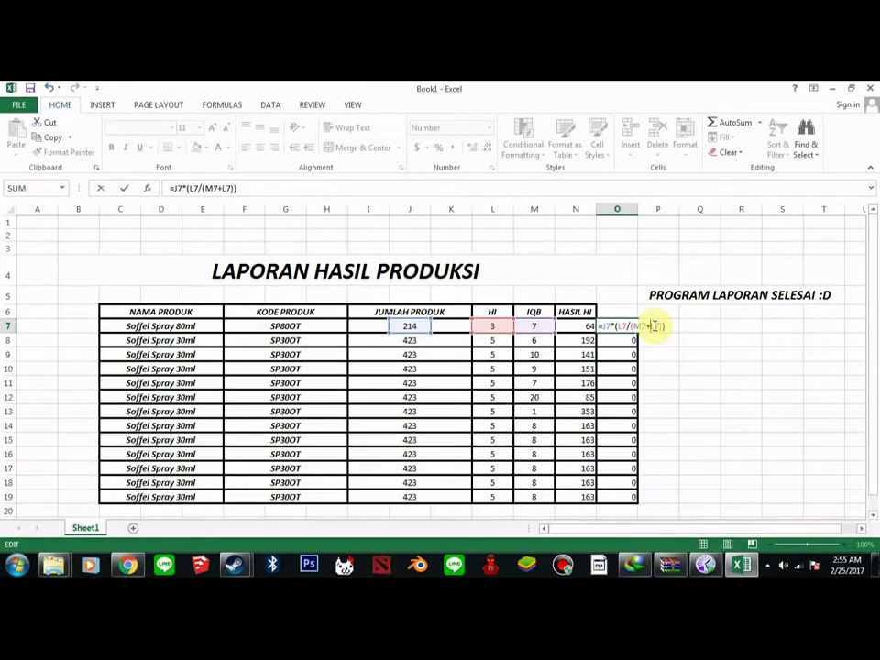
{"action": "key", "text": "Return"}
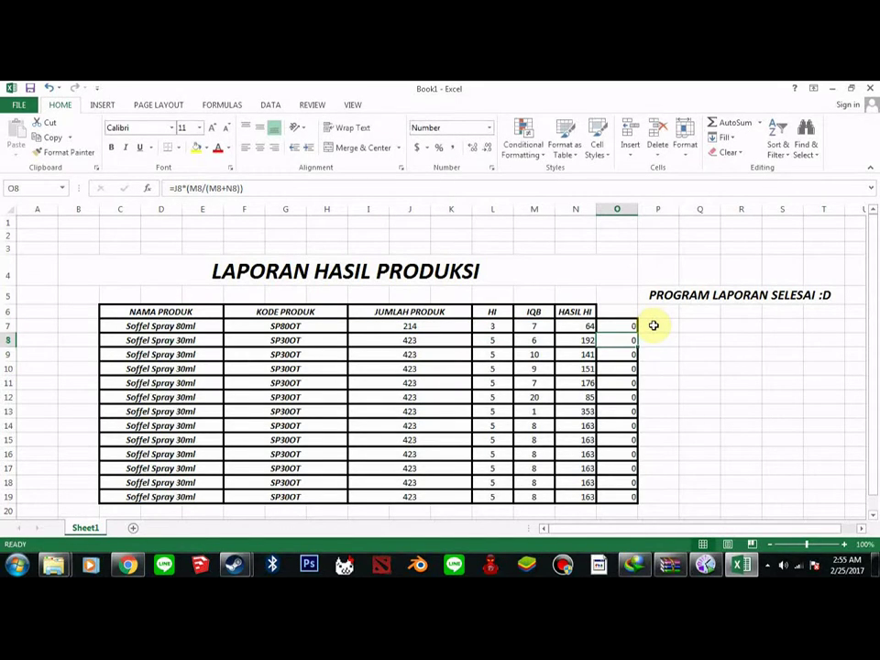
Step: Compare the cell references in the HASIL HI formula in N7 with those in the O7 formula
{"action": "left_click", "coordinate": [537, 326]}
{"action": "left_click", "coordinate": [491, 325]}
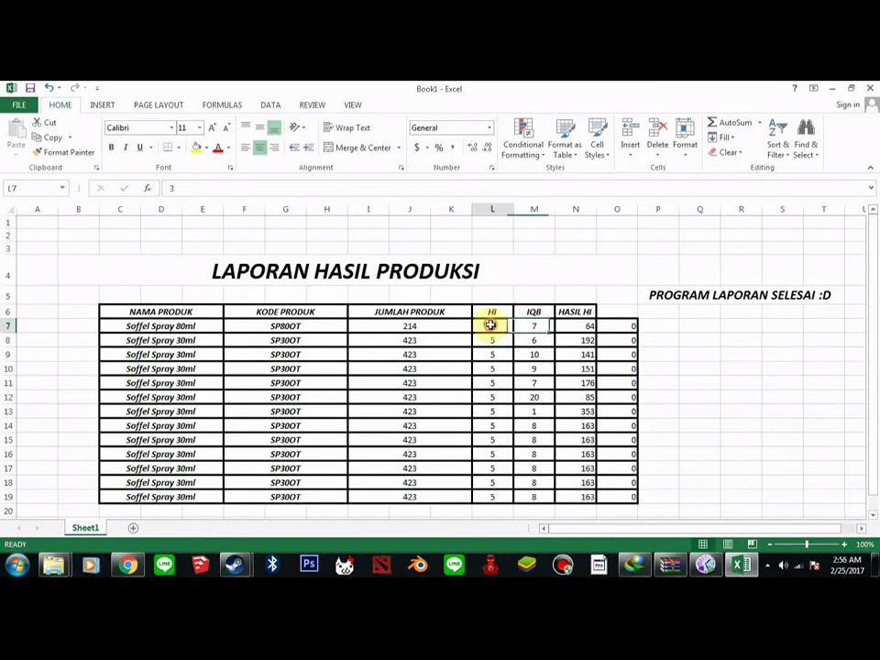
{"action": "left_click", "coordinate": [568, 329]}
{"action": "double_click", "coordinate": [583, 336]}
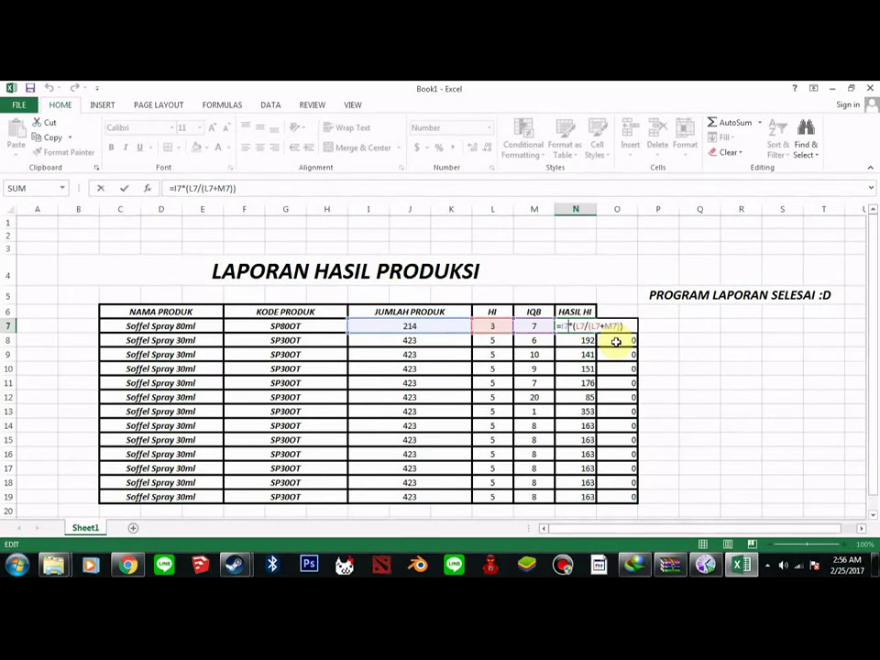
{"action": "left_click", "coordinate": [615, 340]}
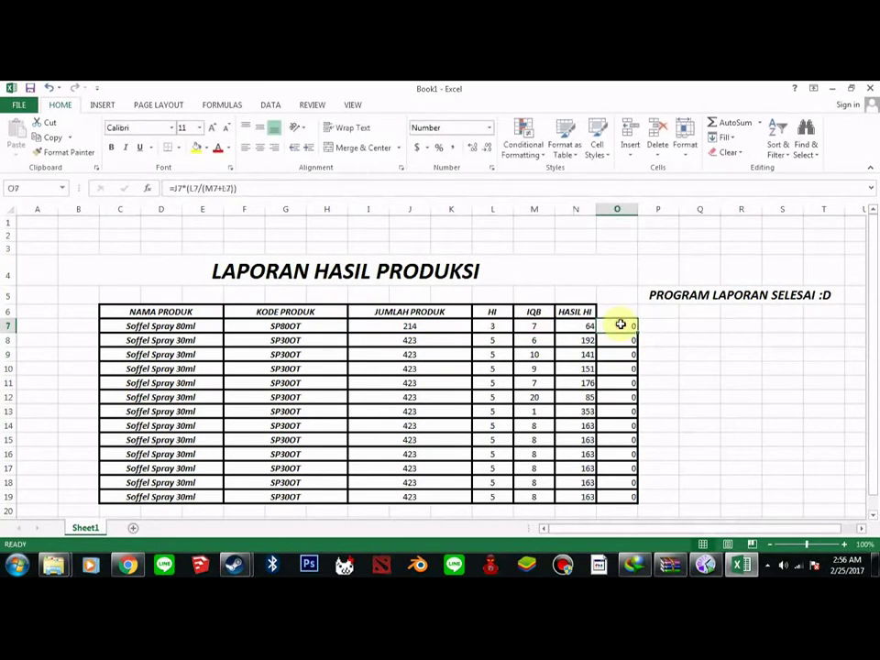
{"action": "double_click", "coordinate": [619, 326]}
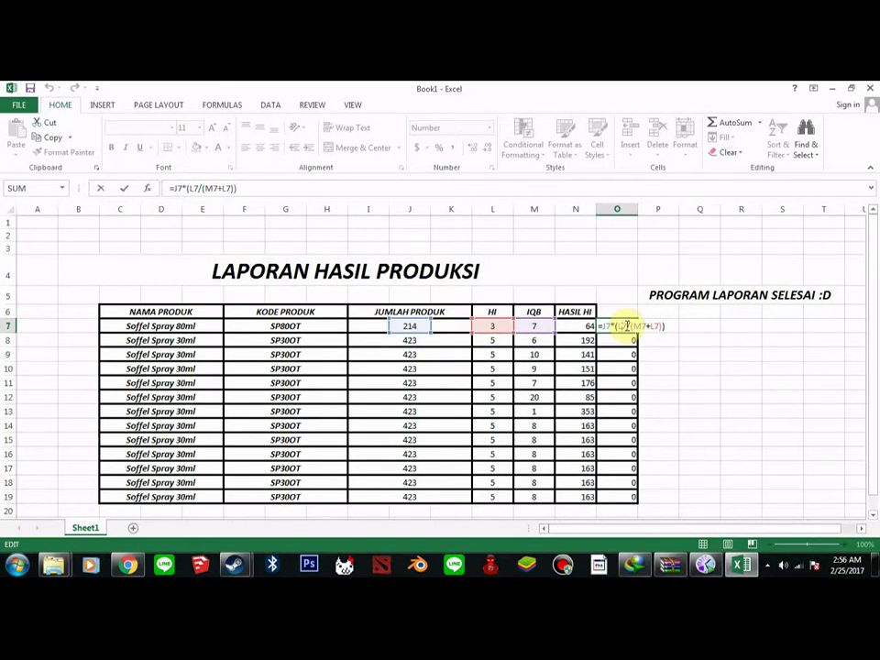
{"action": "double_click", "coordinate": [600, 327]}
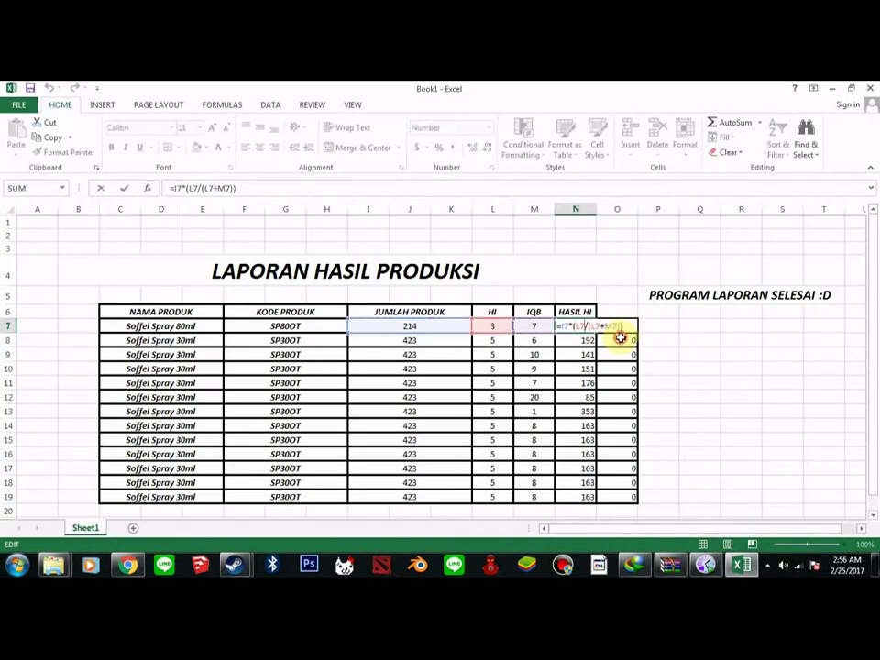
Step: Change the numerator in the O7 formula to M7 so it reads =J7*(M7/(M7+L7))
{"action": "left_click", "coordinate": [620, 328]}
{"action": "double_click", "coordinate": [619, 327]}
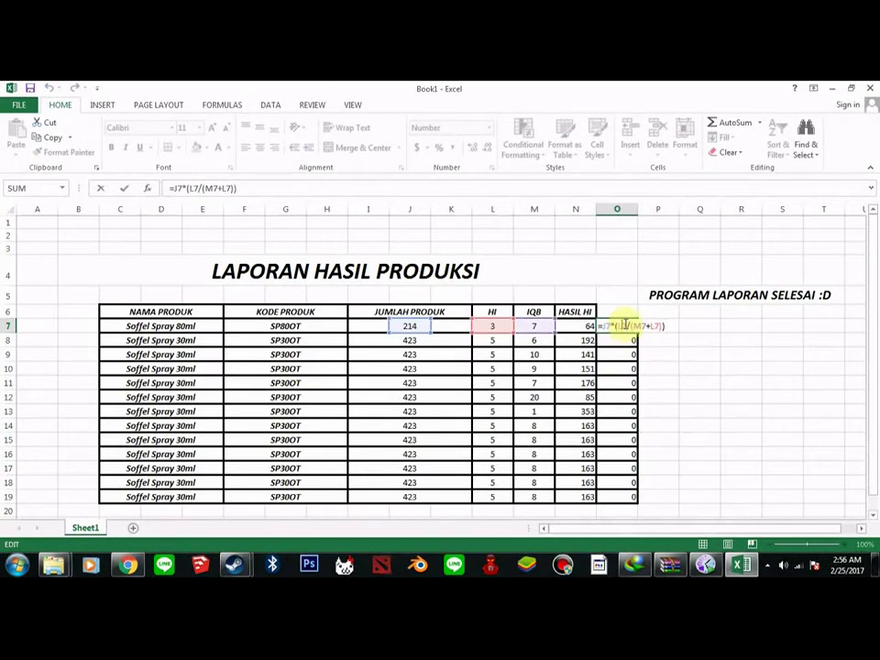
{"action": "left_click", "coordinate": [624, 324]}
{"action": "key", "text": "BackSpace"}
{"action": "type", "text": "M"}
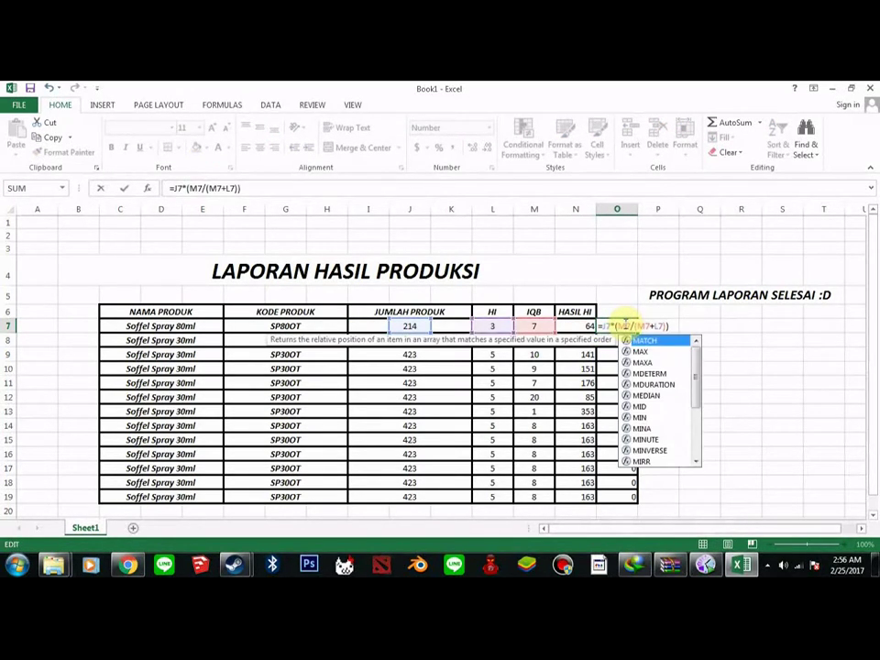
{"action": "key", "text": "Return"}
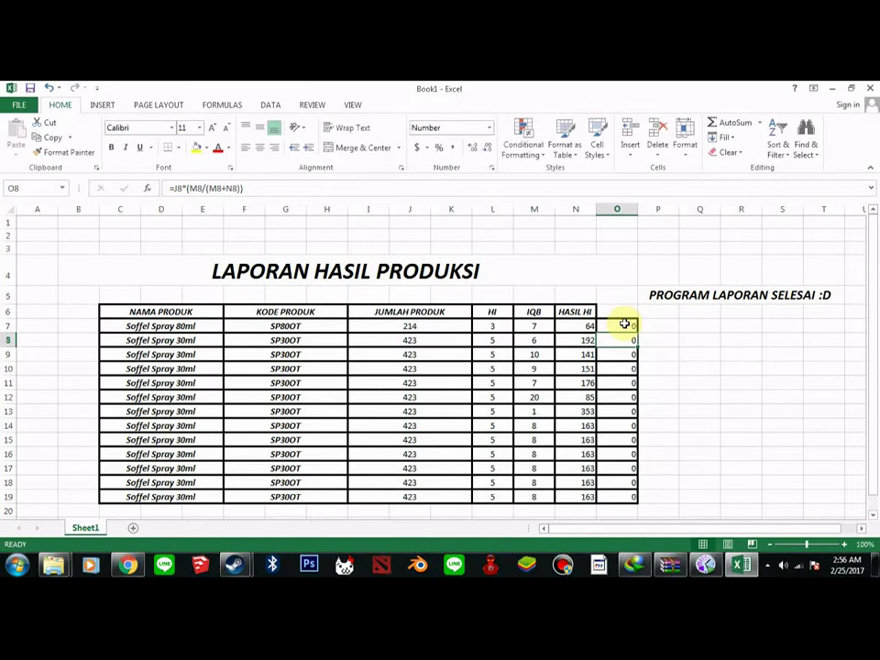
Step: Swap the denominator references in the O7 formula so it reads =J7*(M7/(L7+M7))
{"action": "left_click", "coordinate": [624, 324]}
{"action": "double_click", "coordinate": [624, 325]}
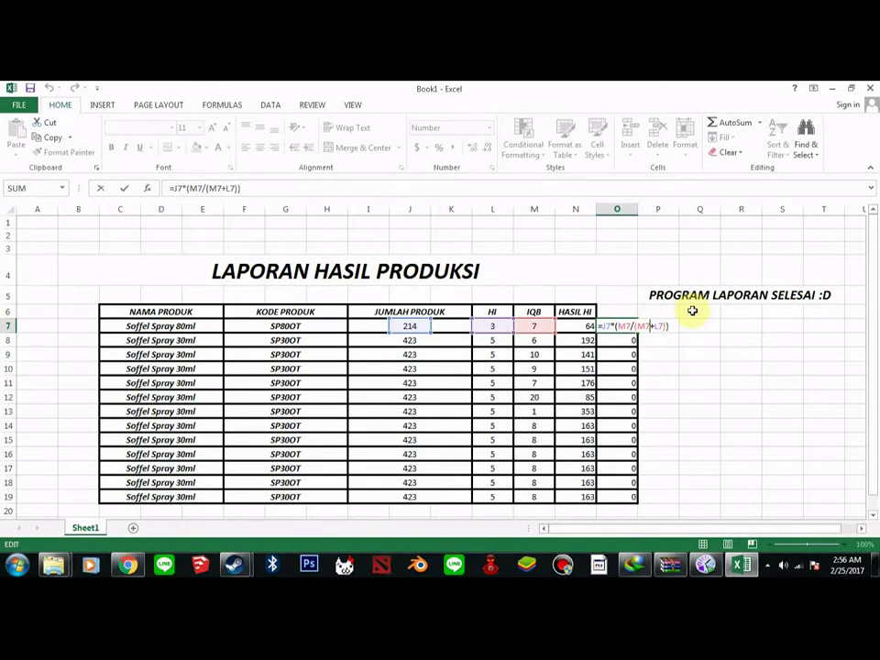
{"action": "key", "text": "BackSpace"}
{"action": "key", "text": "BackSpace"}
{"action": "type", "text": "L"}
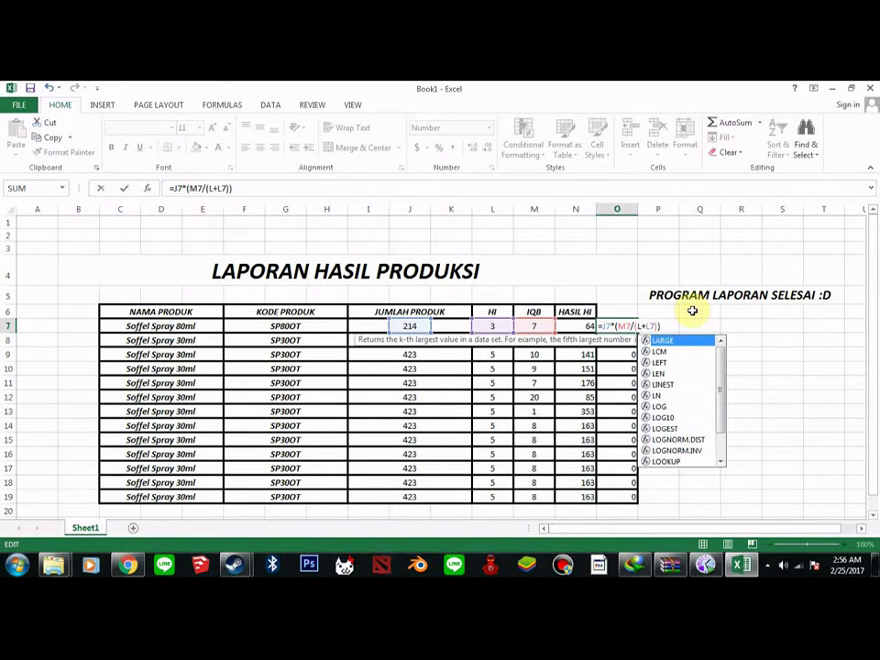
{"action": "type", "text": "7"}
{"action": "key", "text": "BackSpace"}
{"action": "key", "text": "BackSpace"}
{"action": "type", "text": "M"}
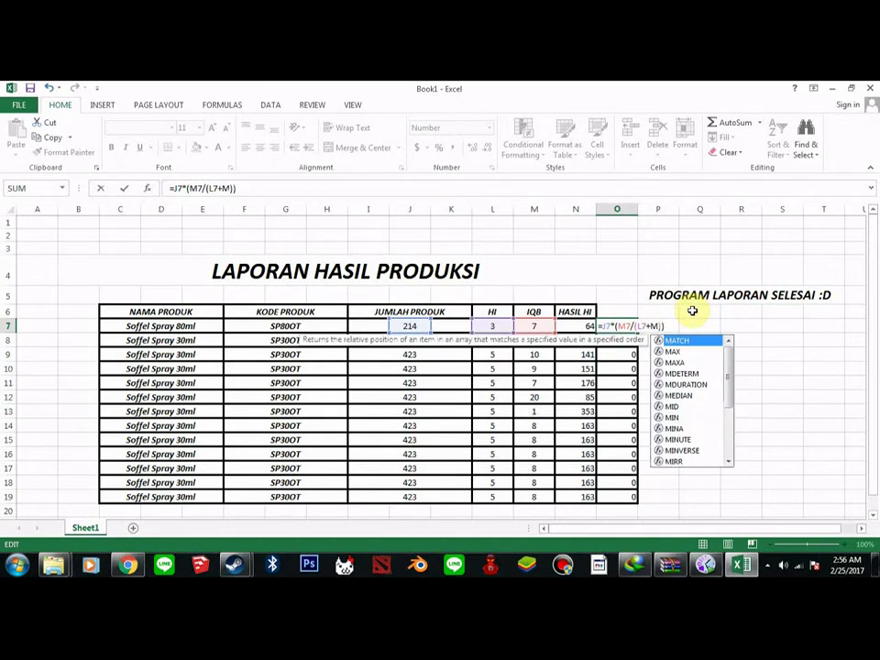
{"action": "type", "text": "7"}
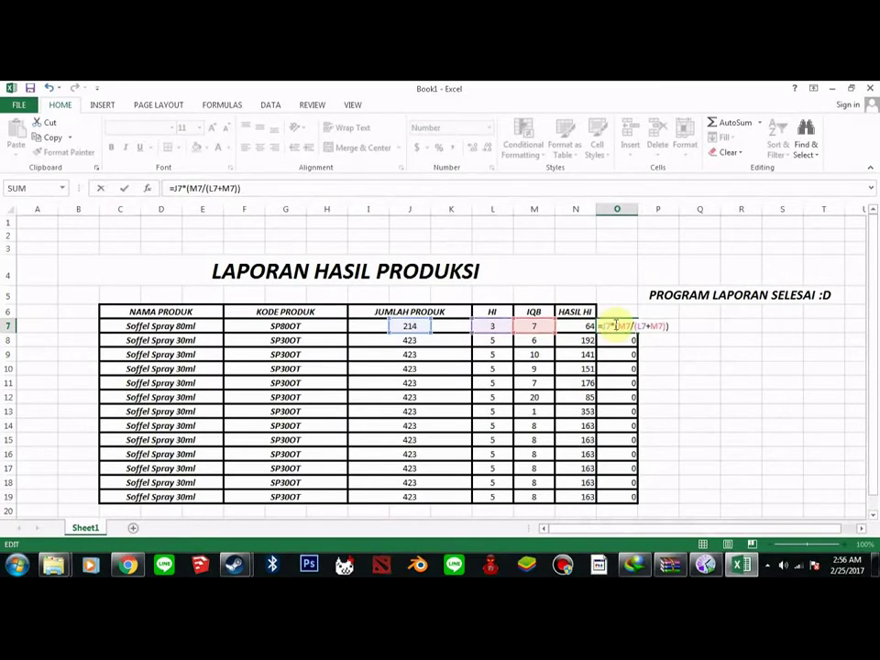
Step: Replace the J7 reference in the O7 formula with I7 so it reads =I7*(M7/(L7+M7))
{"action": "key", "text": "BackSpace"}
{"action": "type", "text": "I"}
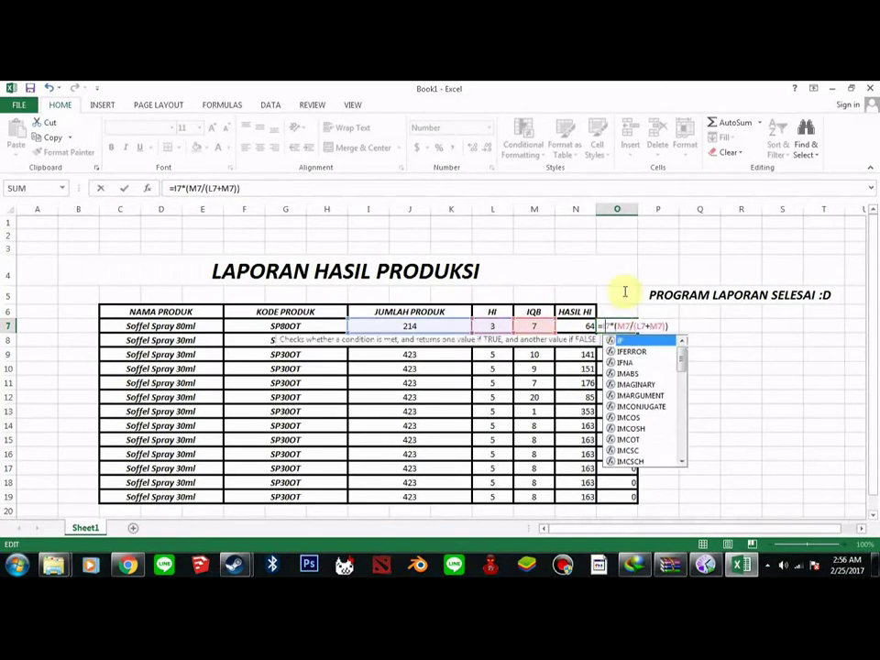
{"action": "left_click", "coordinate": [623, 310]}
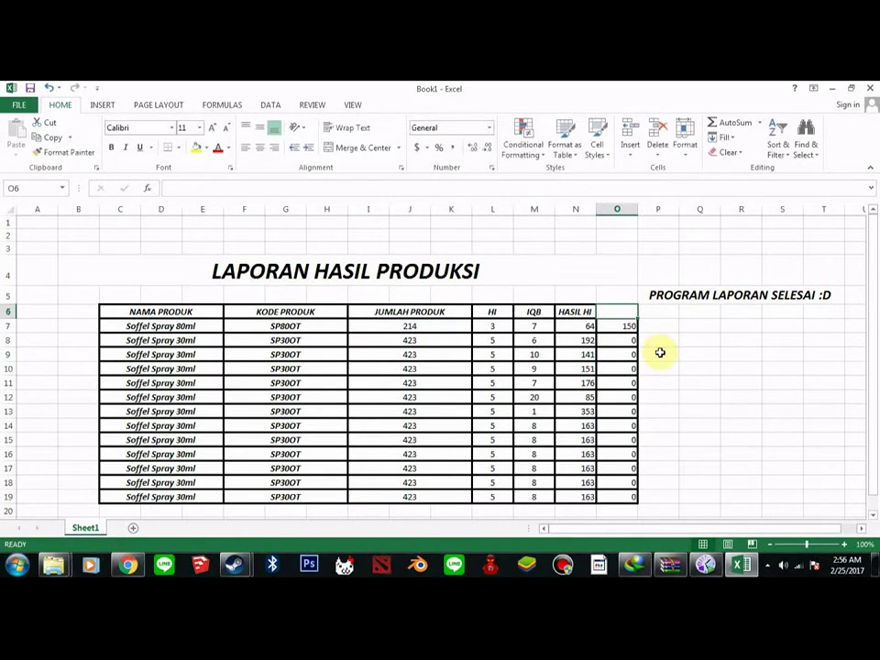
Step: Copy the O7 formula down into the cells O8:O19
{"action": "left_click", "coordinate": [610, 332]}
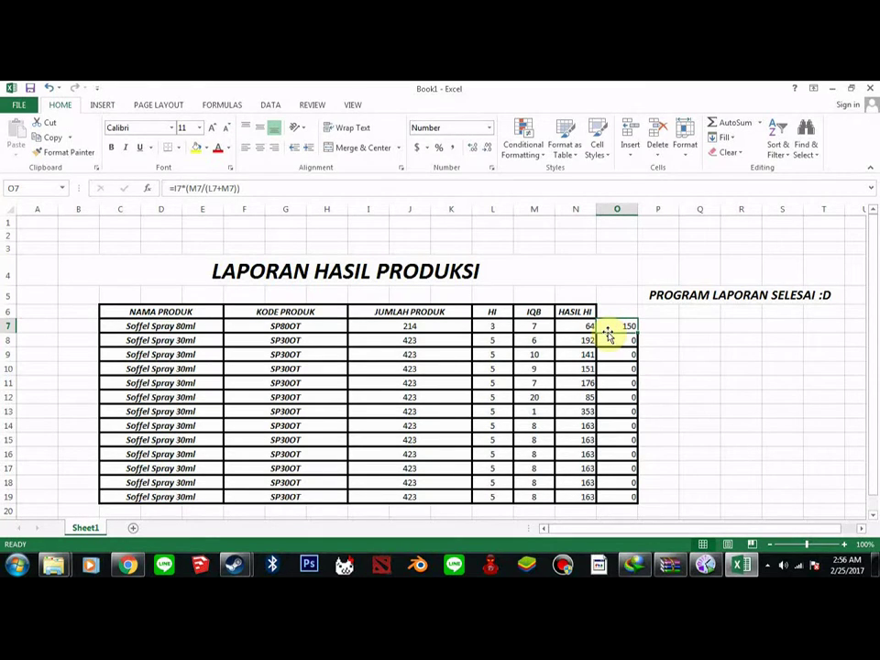
{"action": "key", "text": "ctrl+c"}
{"action": "left_click_drag", "start_coordinate": [611, 340], "coordinate": [632, 496]}
{"action": "key", "text": "ctrl+v"}
{"action": "left_click", "coordinate": [711, 425]}
{"action": "left_click", "coordinate": [666, 340]}
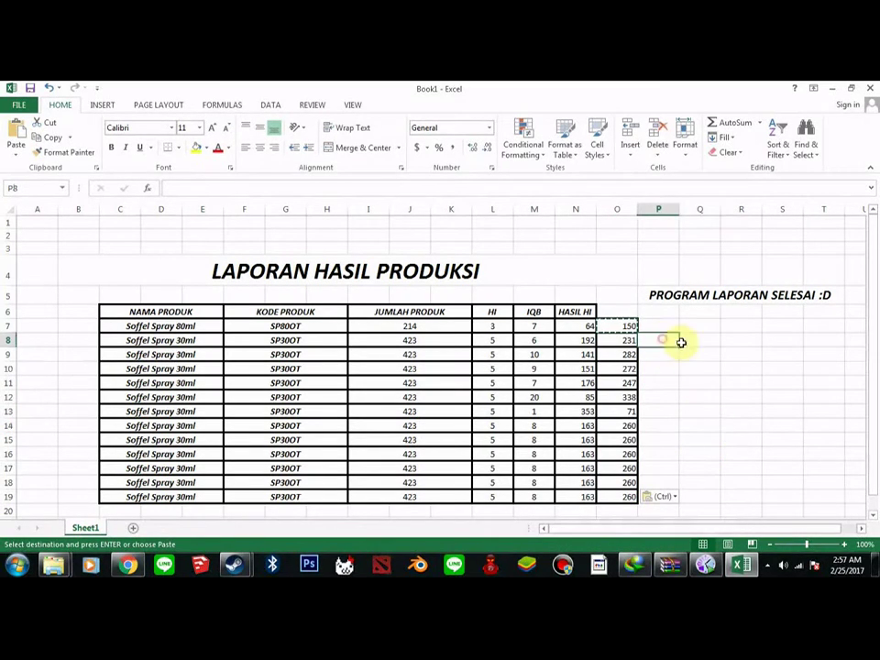
Step: Enter the column header HASIL IQB in O6 and format it bold and italic
{"action": "double_click", "coordinate": [616, 309]}
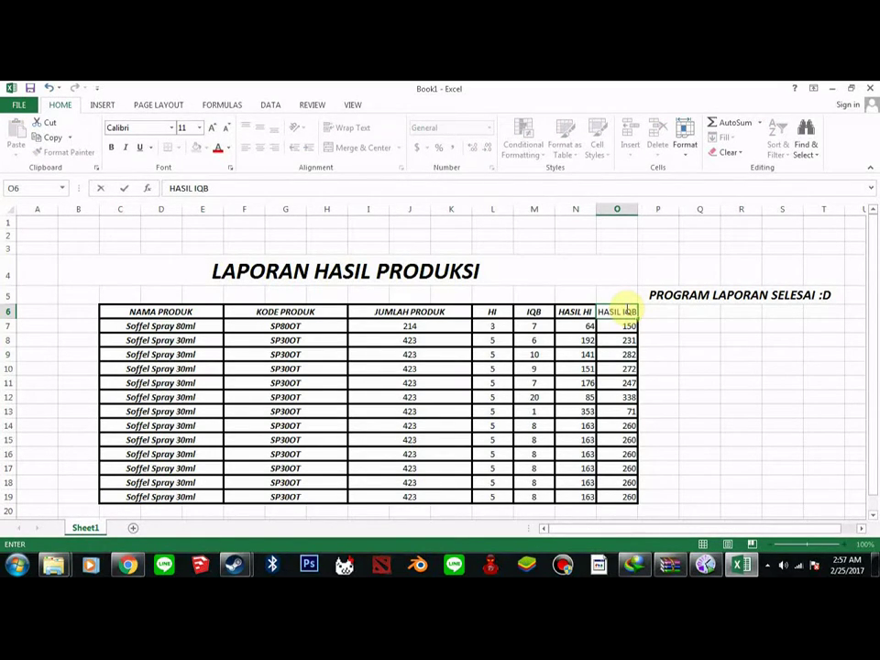
{"action": "left_click_drag", "start_coordinate": [597, 310], "coordinate": [633, 312]}
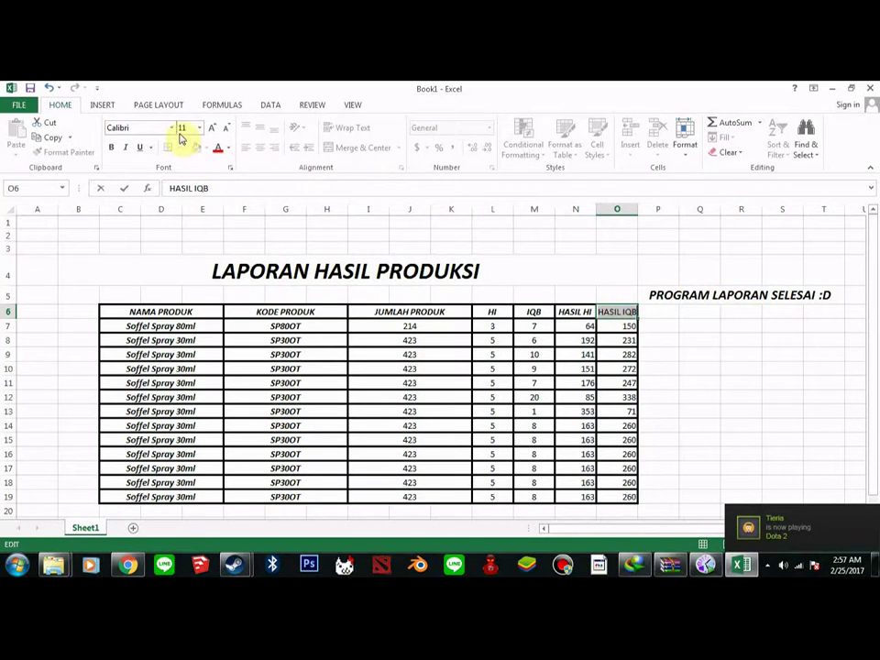
{"action": "left_click", "coordinate": [111, 146]}
{"action": "left_click", "coordinate": [125, 146]}
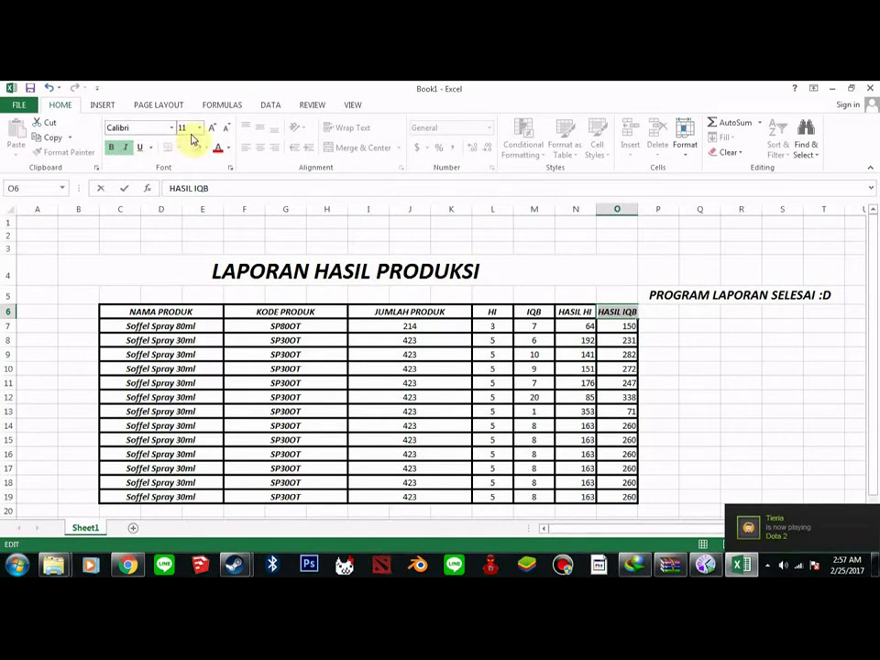
{"action": "left_click", "coordinate": [662, 339]}
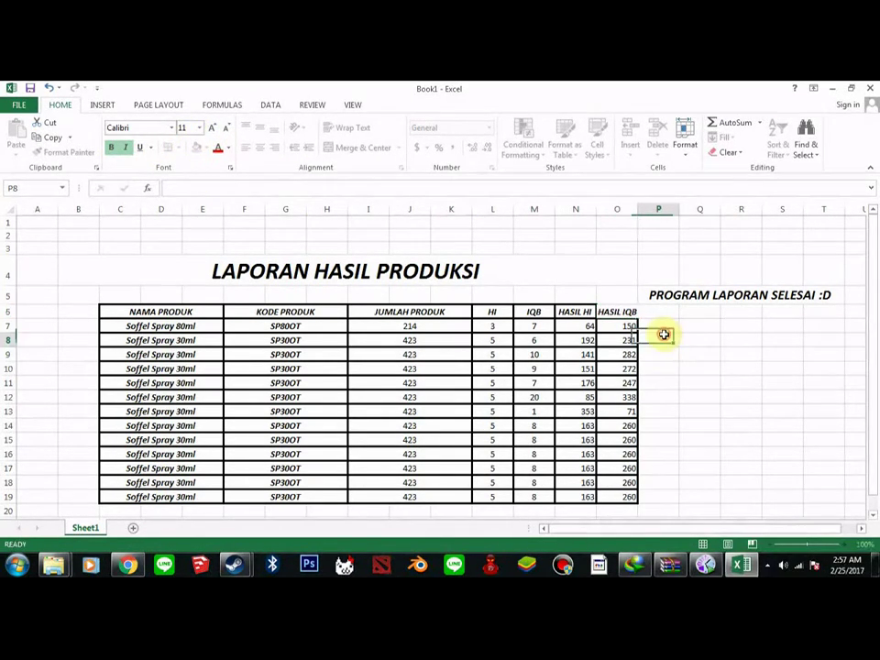
Step: Add a thick outline border around the HASIL IQB header cell O6
{"action": "left_click", "coordinate": [610, 311]}
{"action": "right_click", "coordinate": [632, 315]}
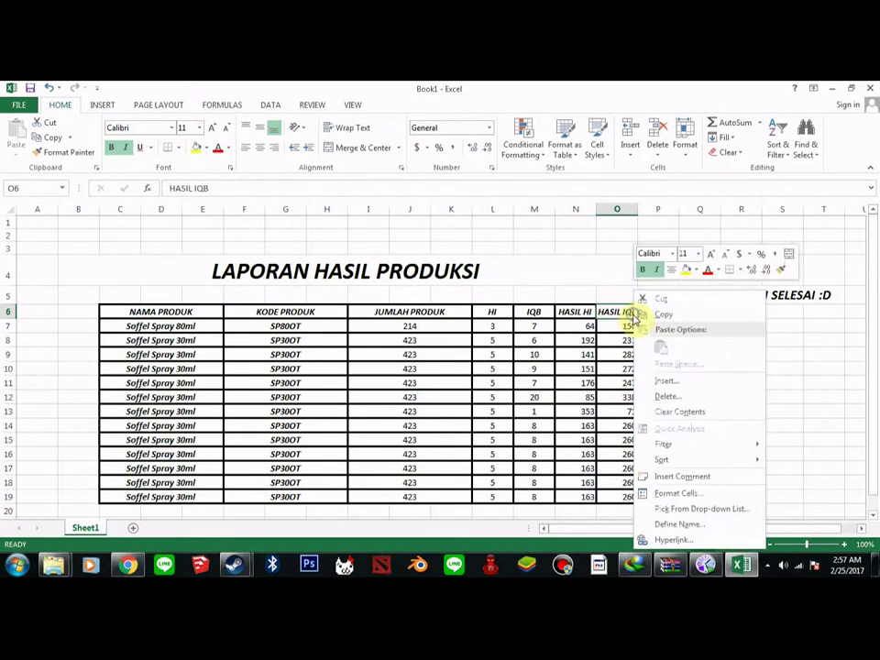
{"action": "left_click", "coordinate": [676, 495]}
{"action": "left_click", "coordinate": [696, 373]}
{"action": "left_click", "coordinate": [725, 388]}
{"action": "left_click", "coordinate": [765, 536]}
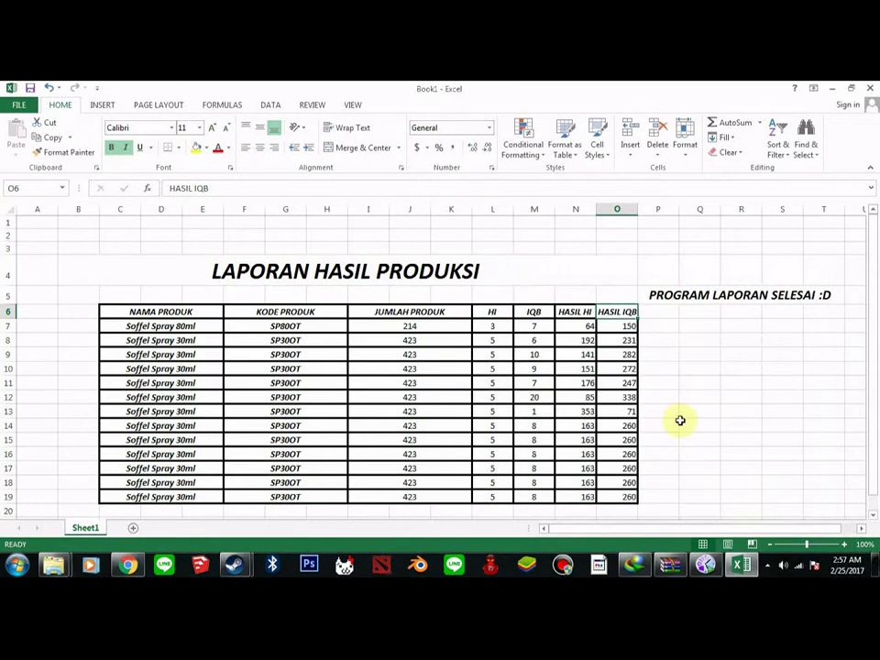
{"action": "left_click", "coordinate": [664, 320]}
Step: Widen column O slightly so the HASIL IQB header fits inside its cell
{"action": "left_click", "coordinate": [632, 311]}
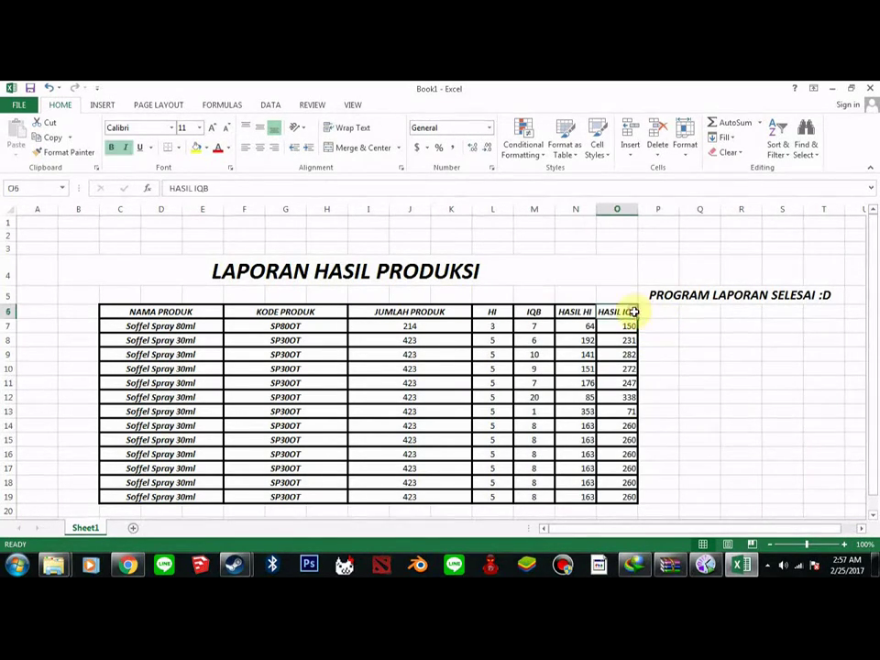
{"action": "left_click_drag", "start_coordinate": [638, 210], "coordinate": [646, 213]}
{"action": "left_click", "coordinate": [673, 311]}
{"action": "left_click", "coordinate": [674, 343]}
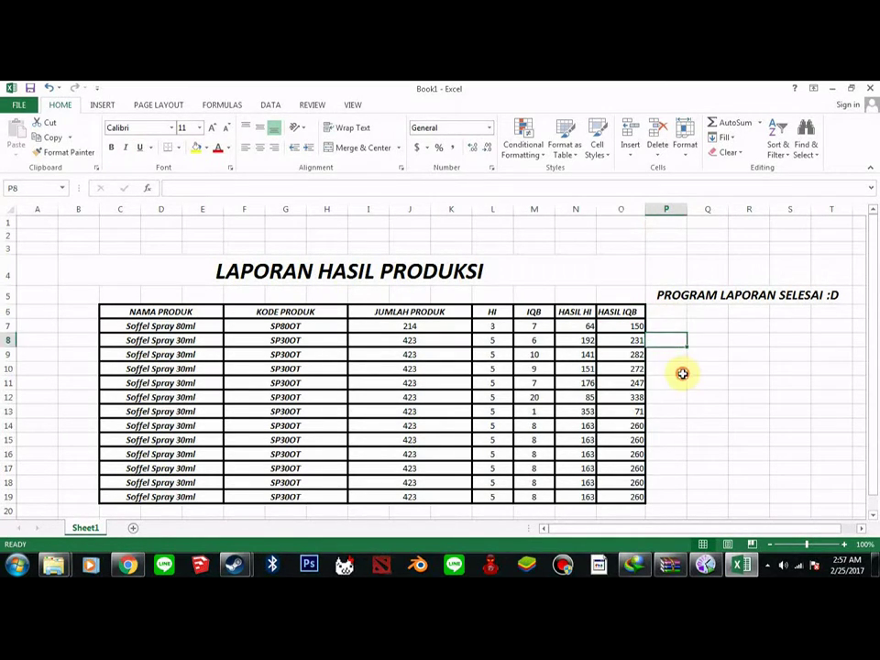
{"action": "left_click", "coordinate": [704, 410]}
{"action": "scroll", "coordinate": [693, 389], "scroll_direction": "down", "scroll_amount": 3}
{"action": "scroll", "coordinate": [701, 388], "scroll_direction": "up", "scroll_amount": 2}
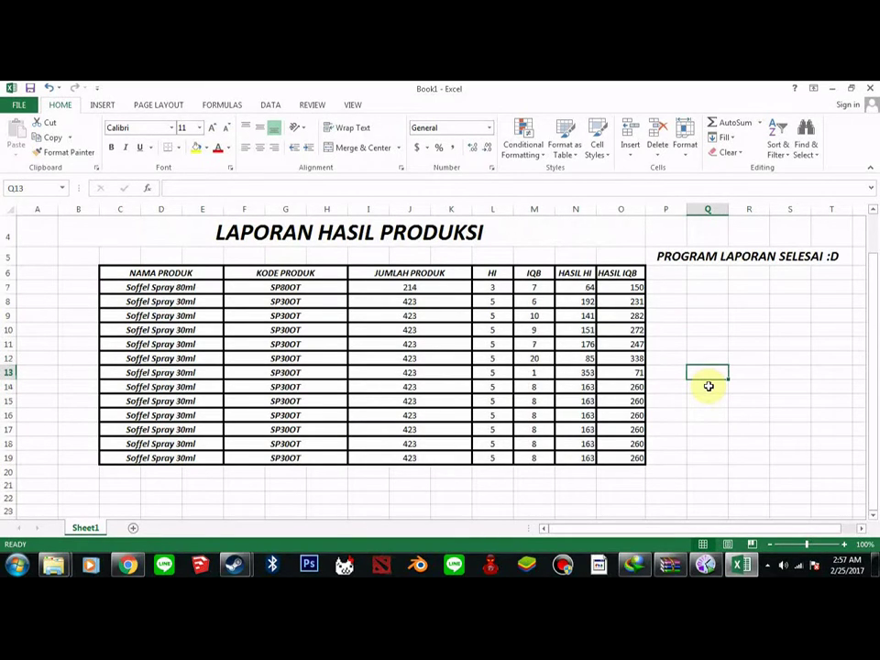
Step: Set the IQB values in M14:M19 to 6, 9, 10, 5, 5 and 12
{"action": "left_click", "coordinate": [538, 387]}
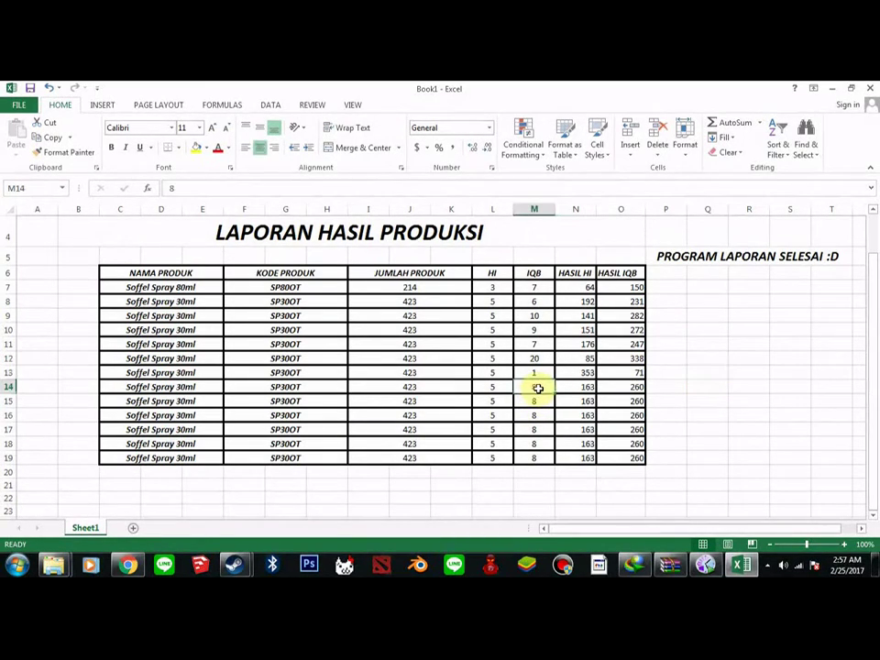
{"action": "double_click", "coordinate": [541, 388]}
{"action": "key", "text": "BackSpace"}
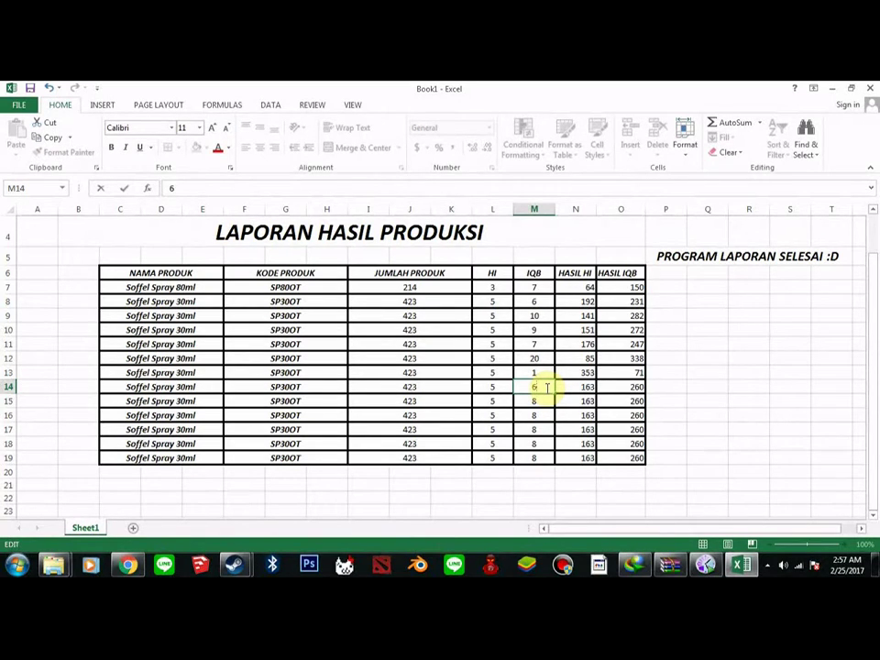
{"action": "key", "text": "Return"}
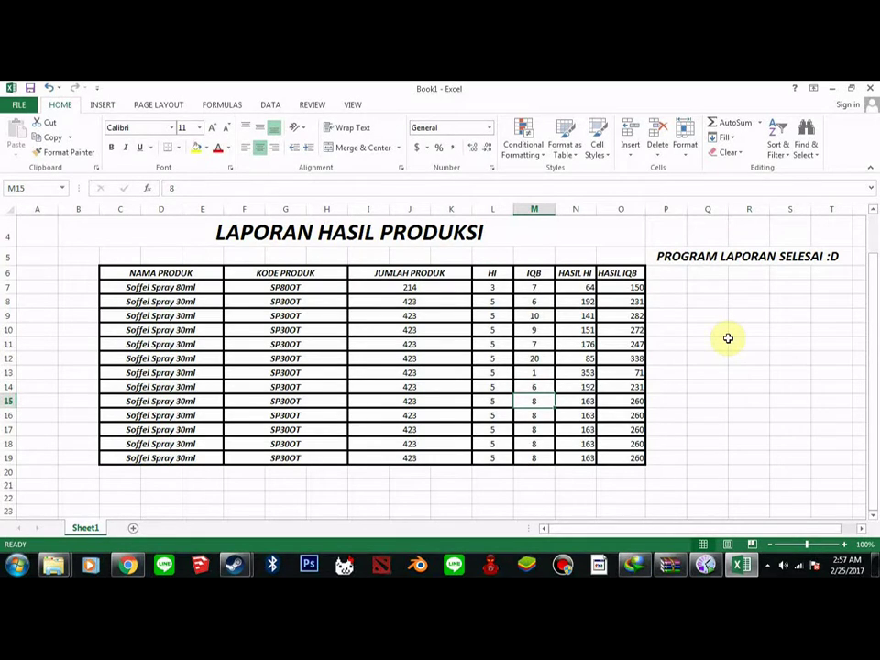
{"action": "type", "text": "9"}
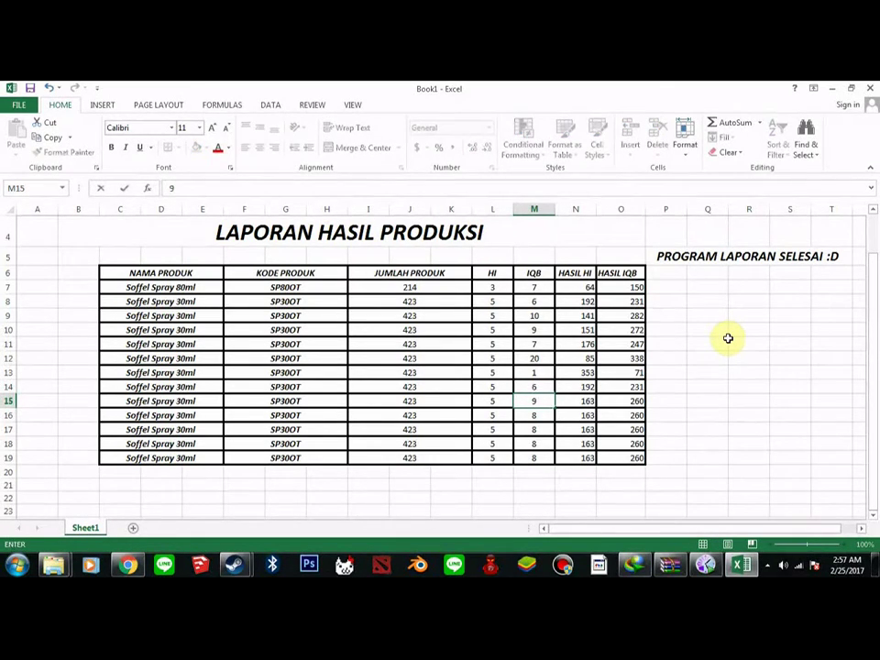
{"action": "key", "text": "Return"}
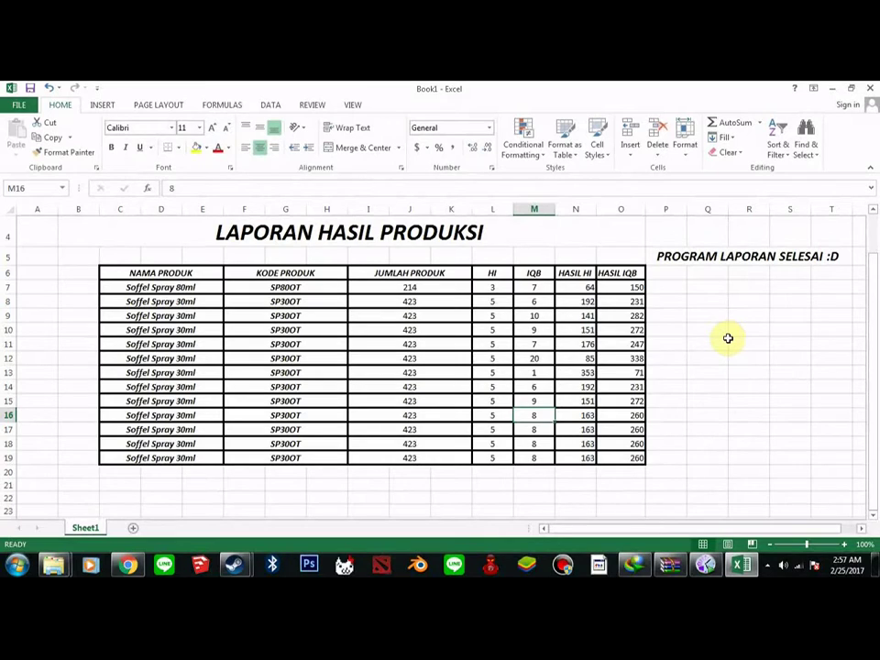
{"action": "type", "text": "10"}
{"action": "key", "text": "Return"}
{"action": "type", "text": "5"}
{"action": "key", "text": "Return"}
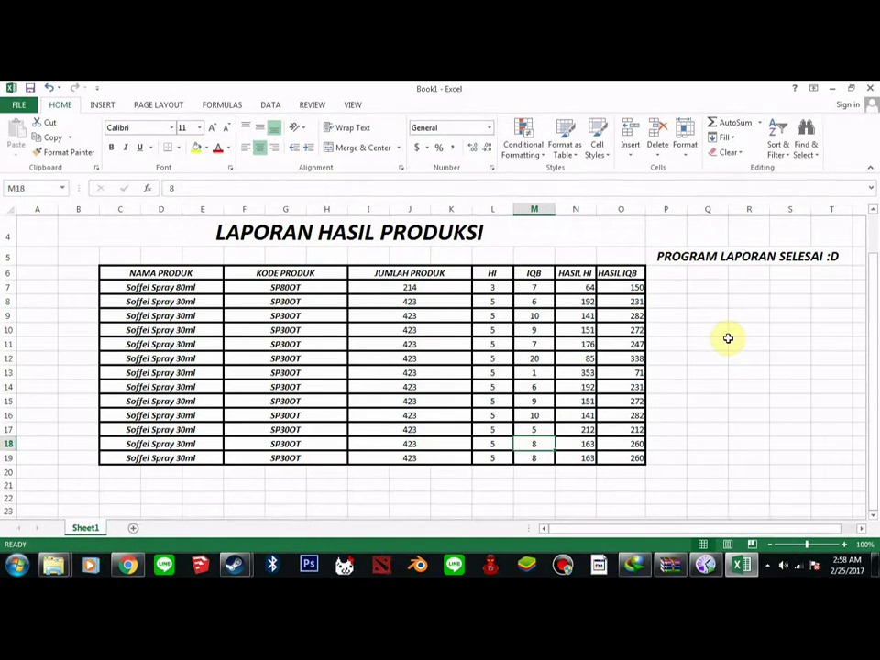
{"action": "type", "text": "5"}
{"action": "key", "text": "Return"}
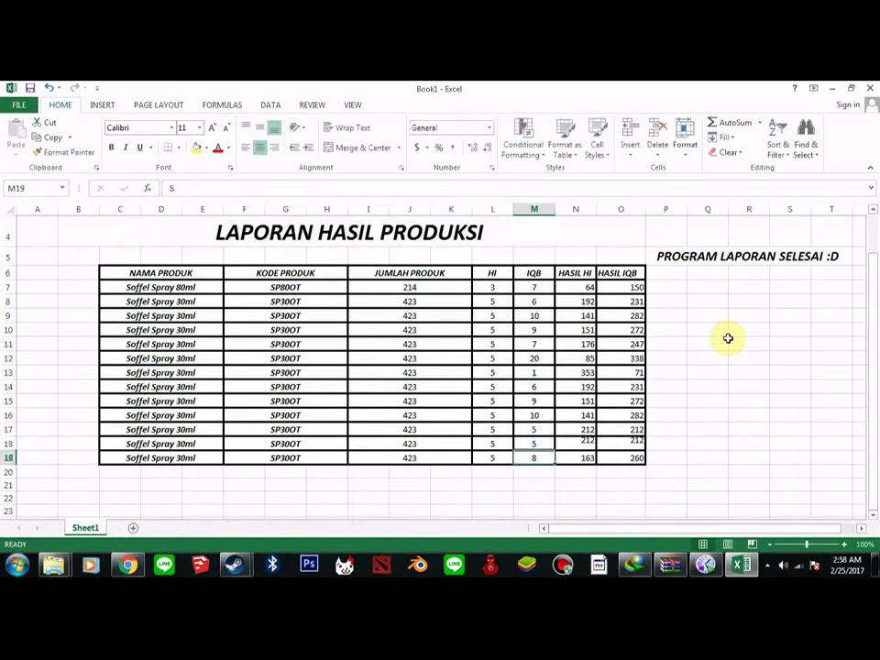
{"action": "type", "text": "12"}
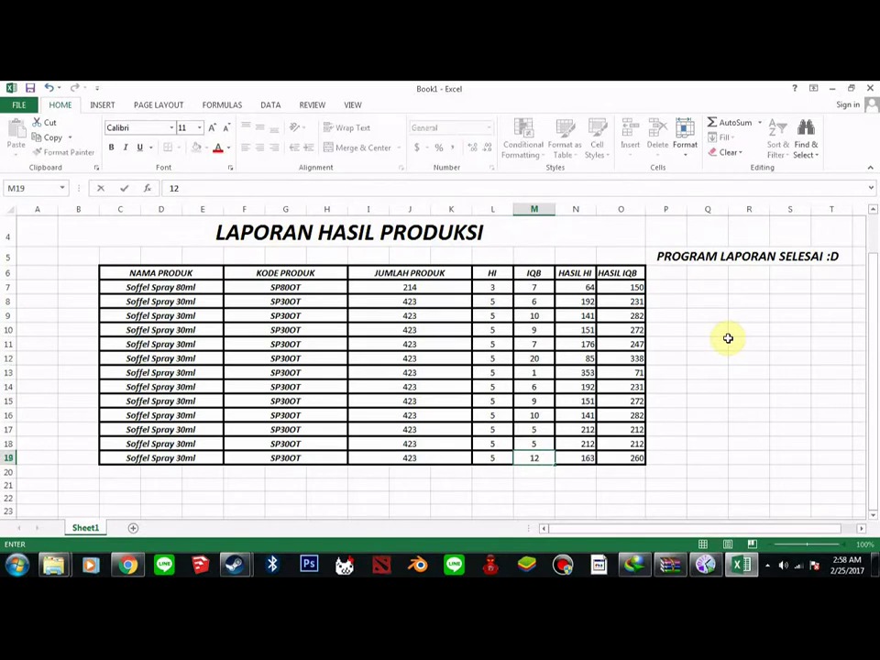
{"action": "key", "text": "Up"}
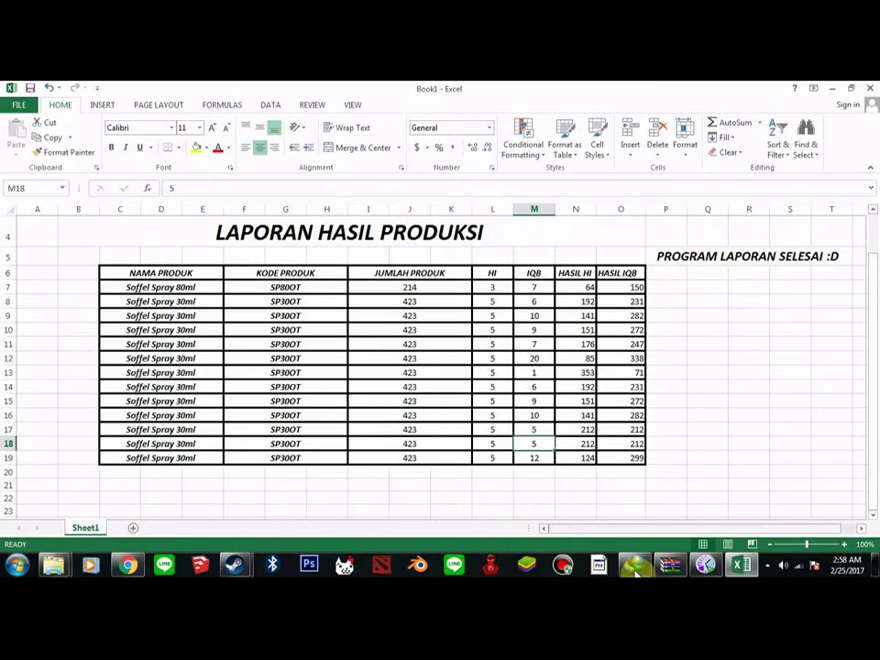
{"action": "mouse_move", "coordinate": [713, 568]}
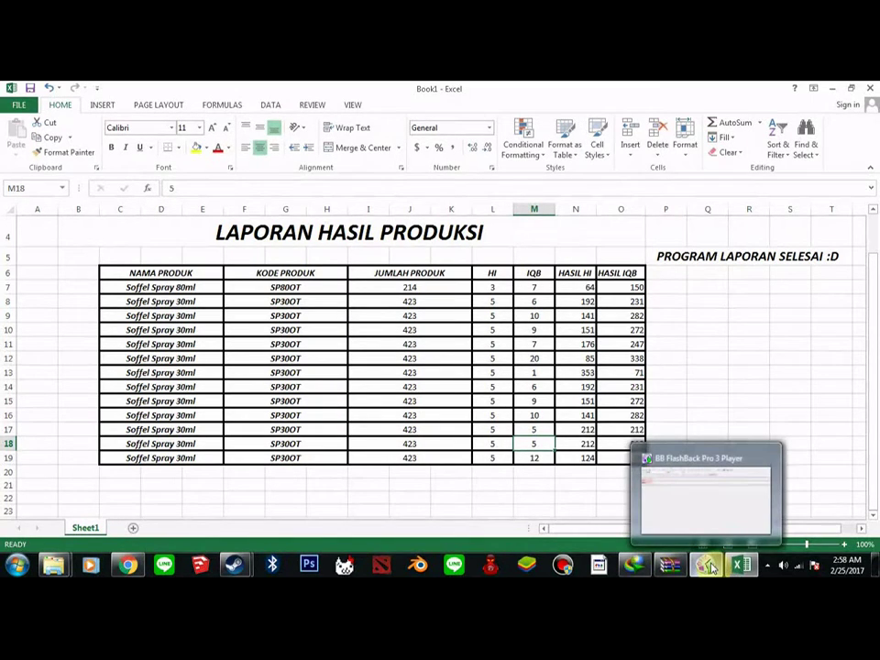
{"action": "left_click", "coordinate": [767, 566]}
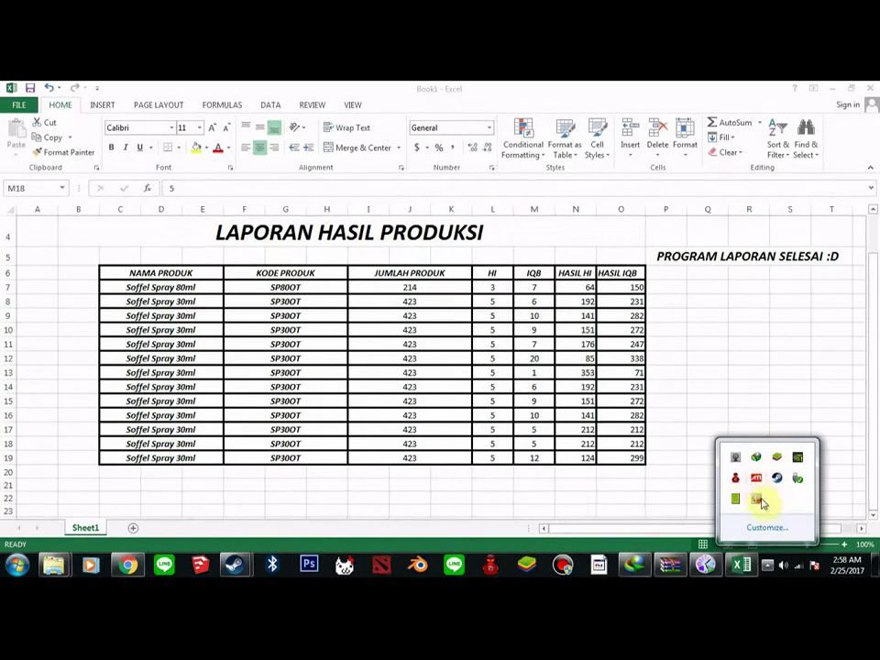
{"action": "right_click", "coordinate": [756, 498]}
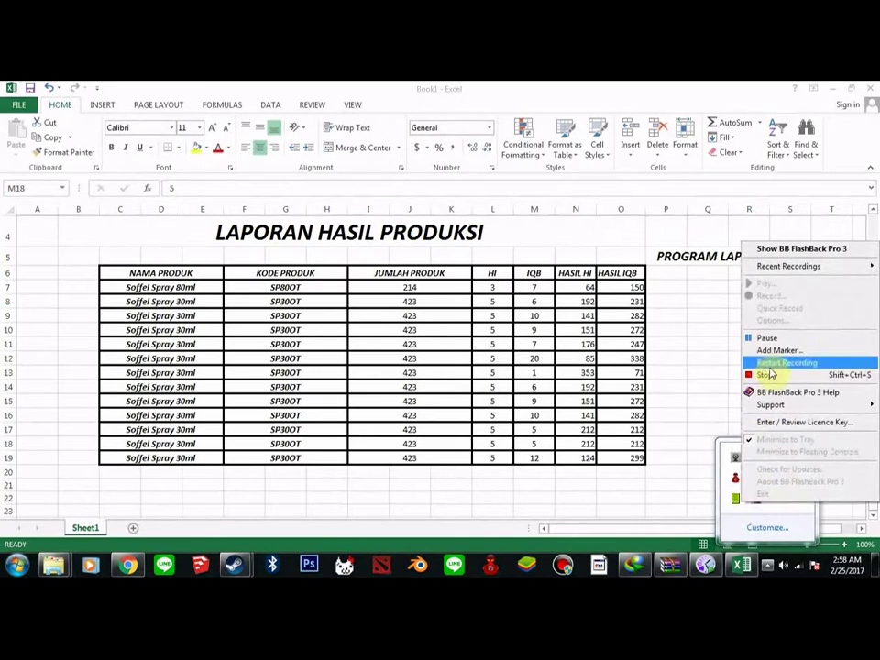